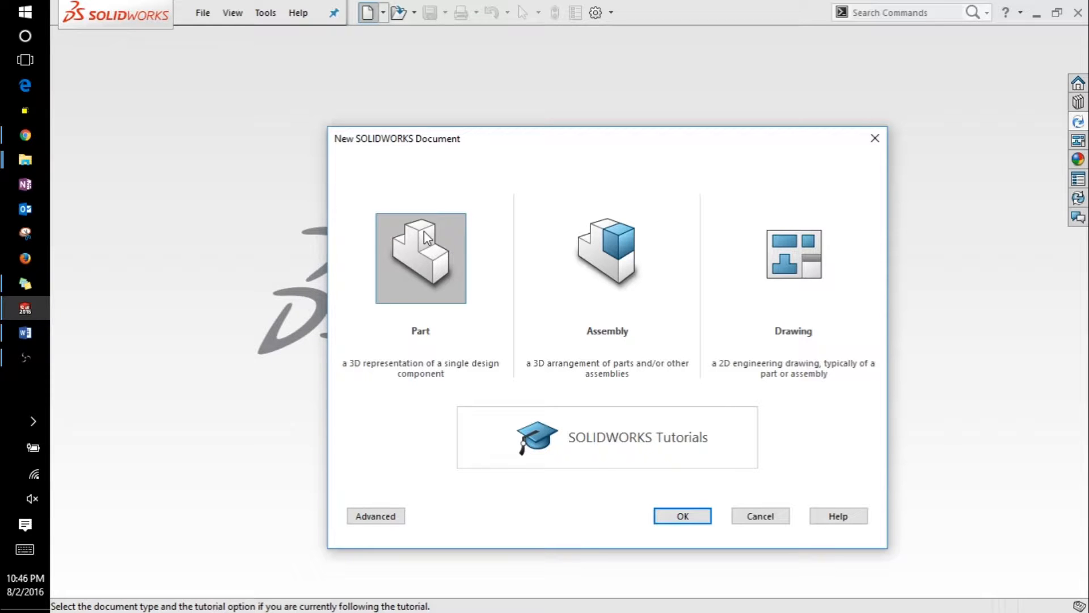
Create a new part document and show its Front, Top and Right planes
click(676, 516)
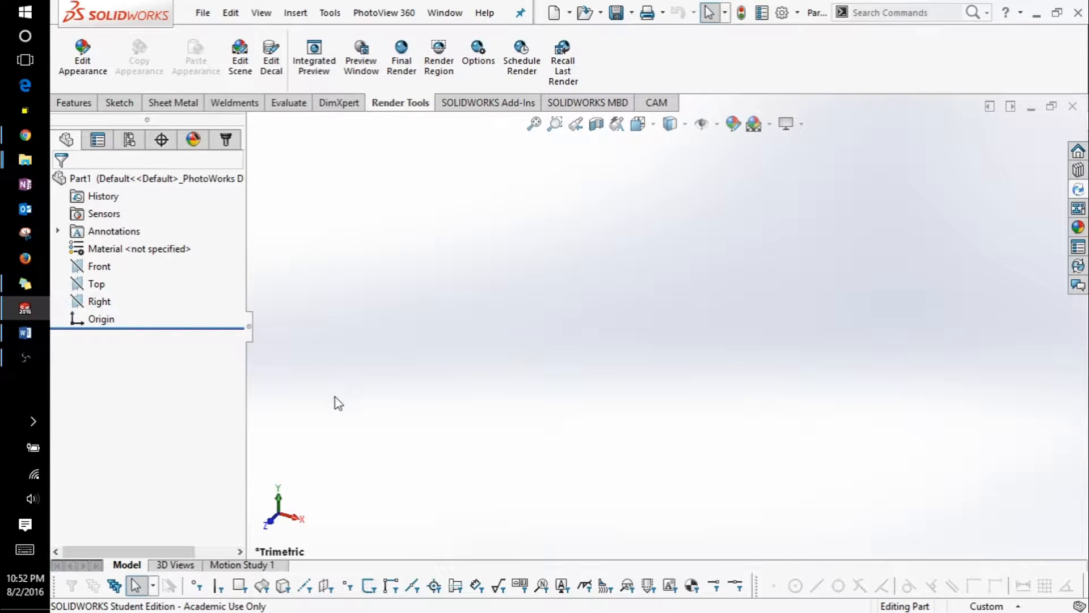
right_click(109, 272)
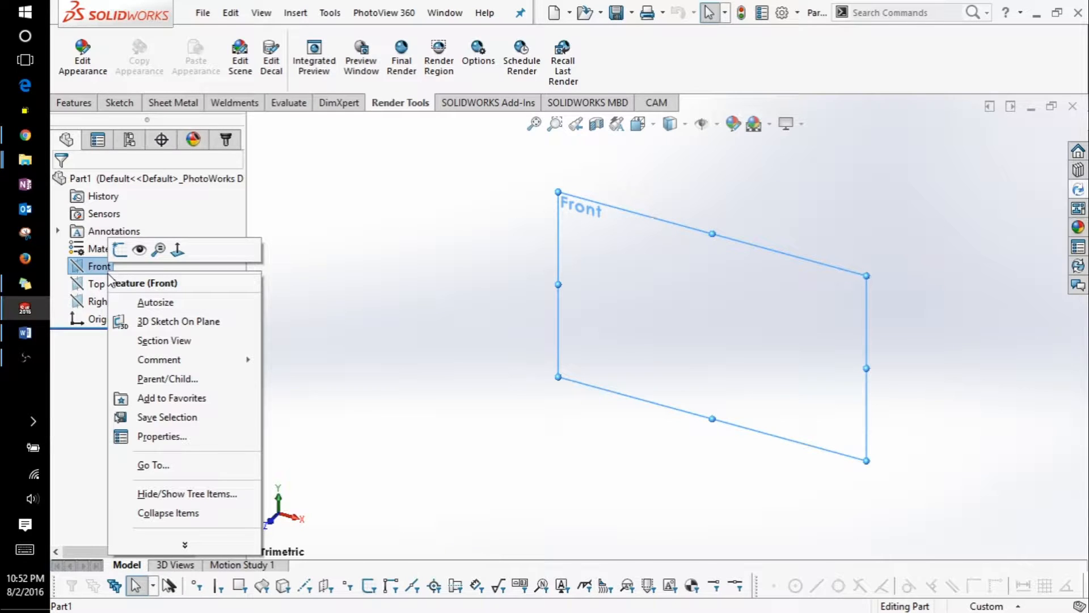
click(139, 251)
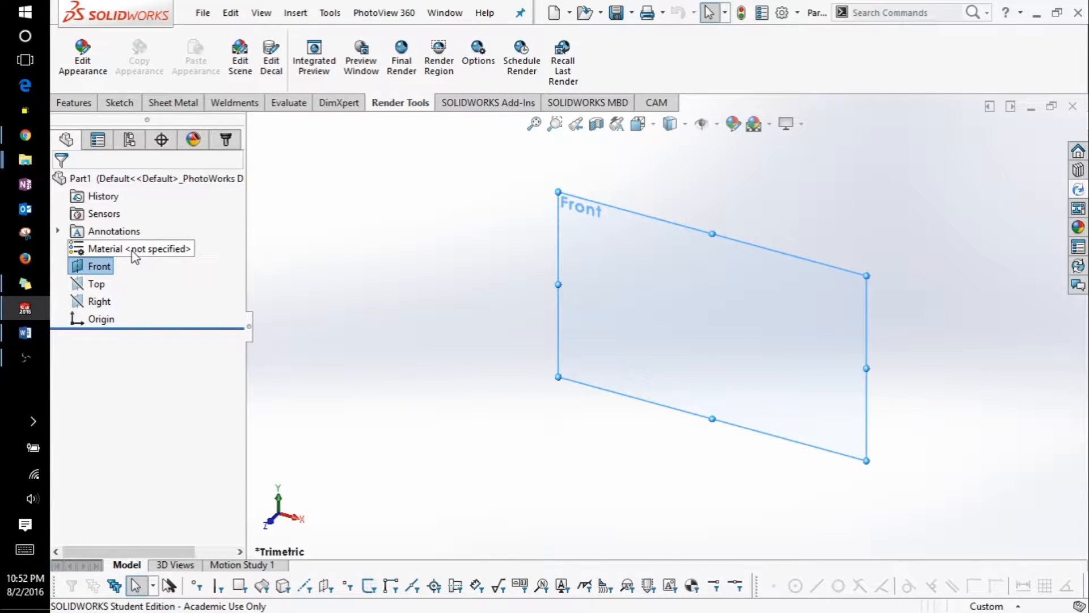
right_click(87, 283)
click(116, 260)
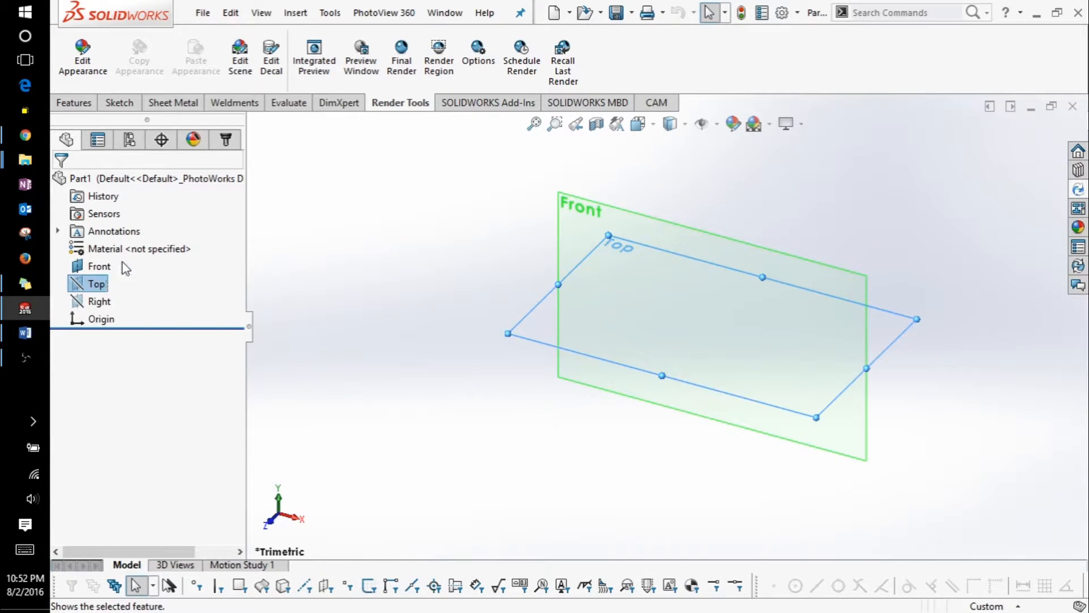
right_click(94, 302)
click(134, 276)
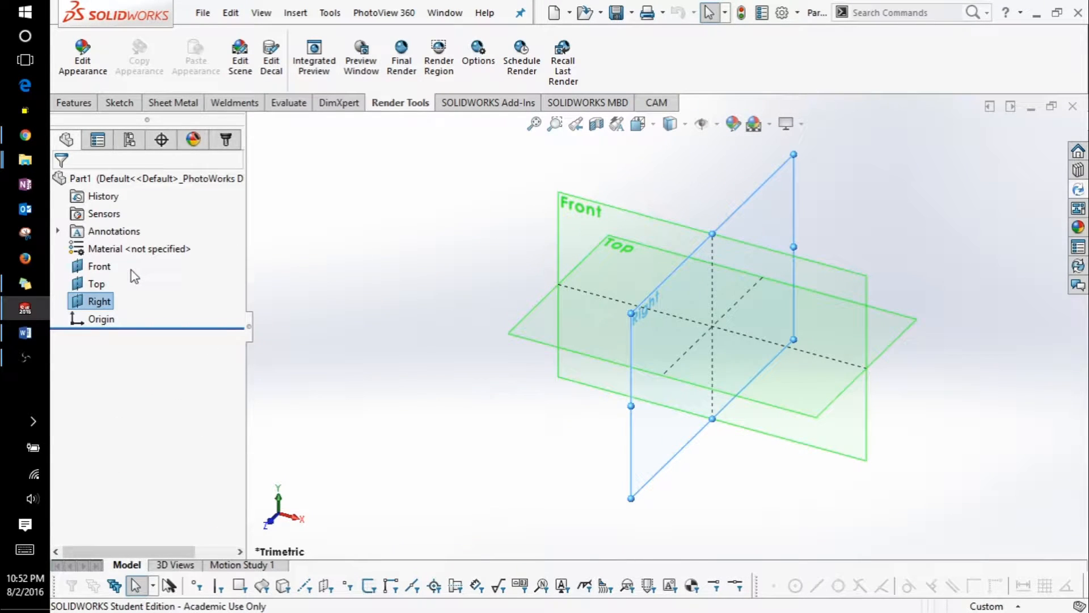
click(323, 368)
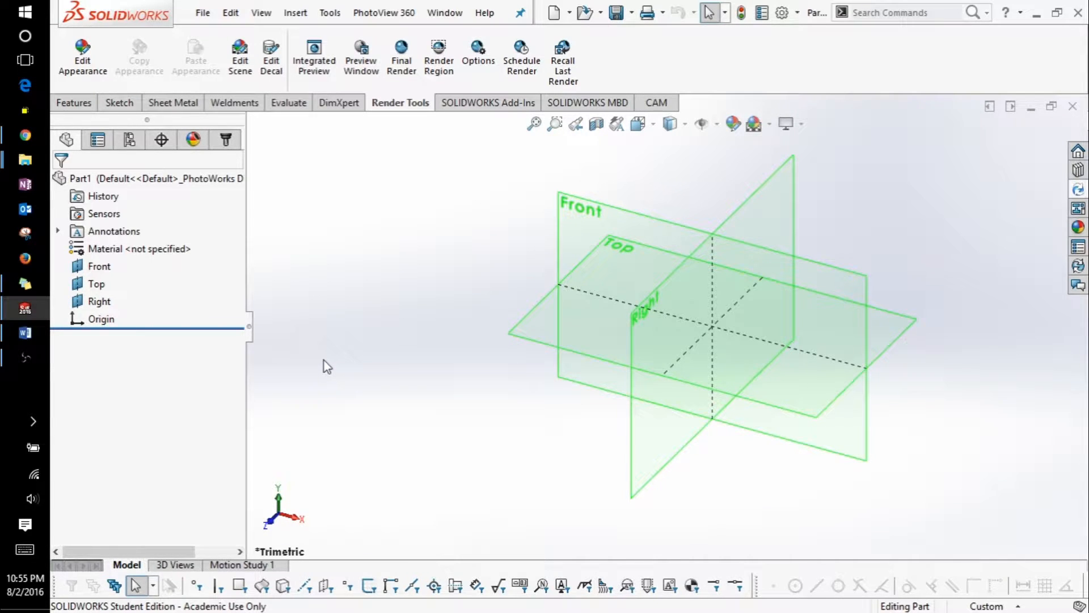
Switch the document units to IPS (inch, pound, second) and save the part as CNC Training Part
click(989, 606)
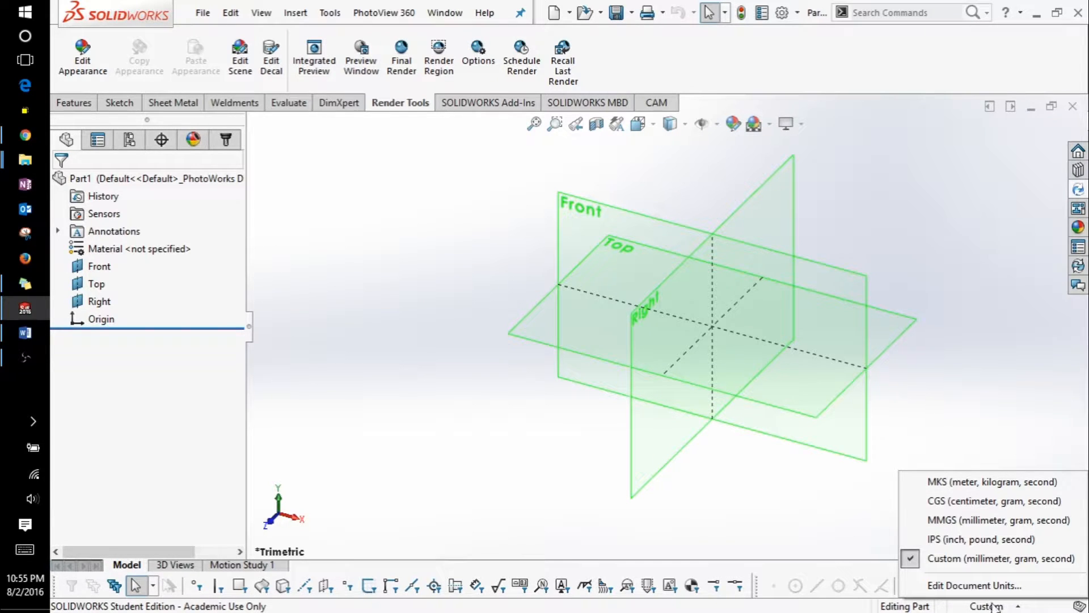
click(976, 540)
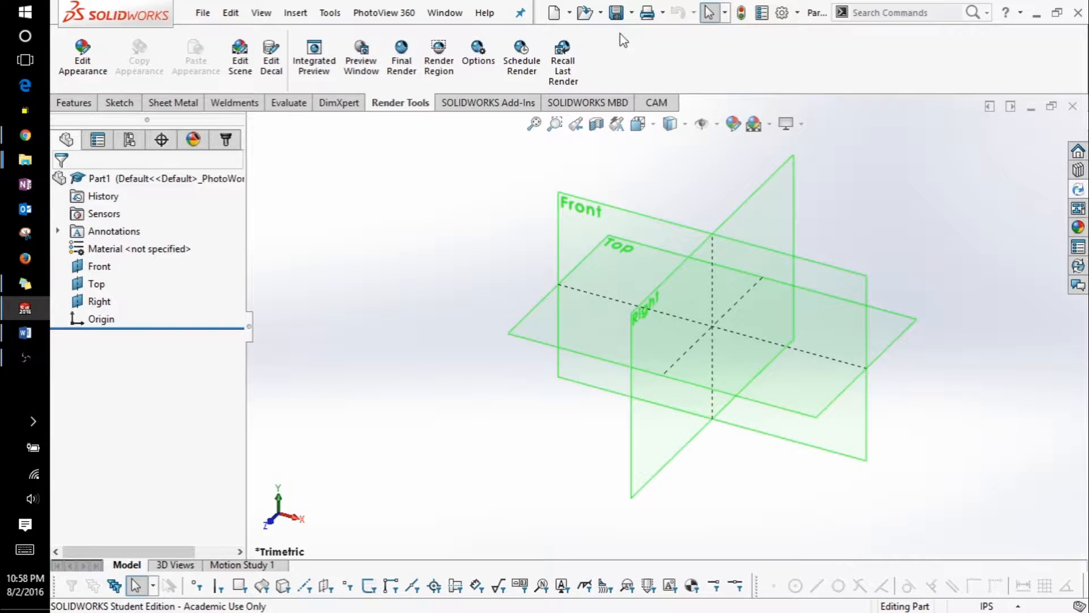
click(616, 13)
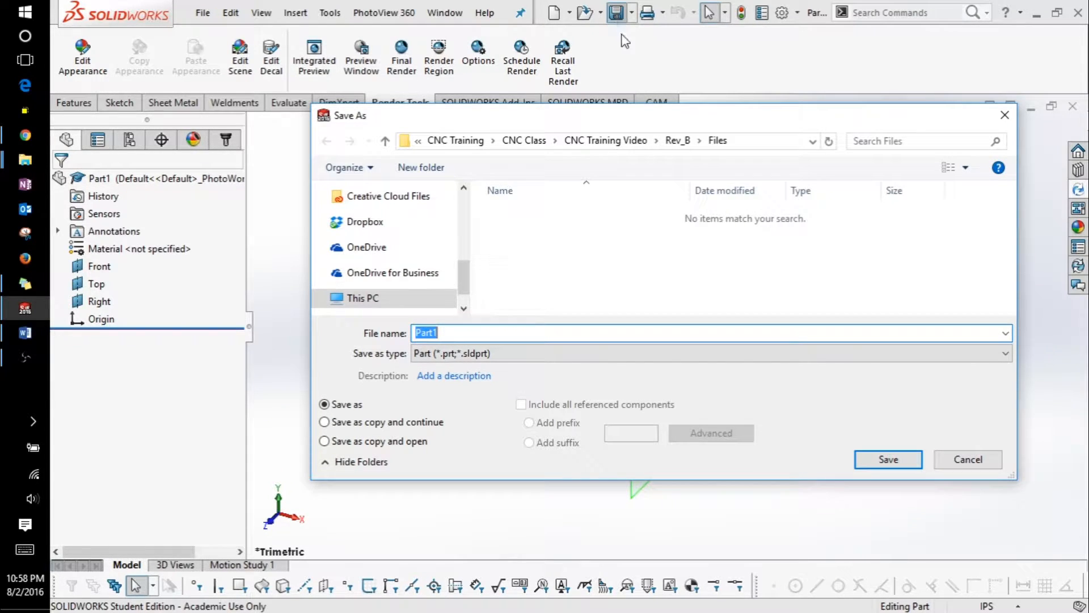
text(cnc)
key(BackSpace)
key(BackSpace)
key(BackSpace)
text(CNC Traing)
key(BackSpace)
text(ing Part)
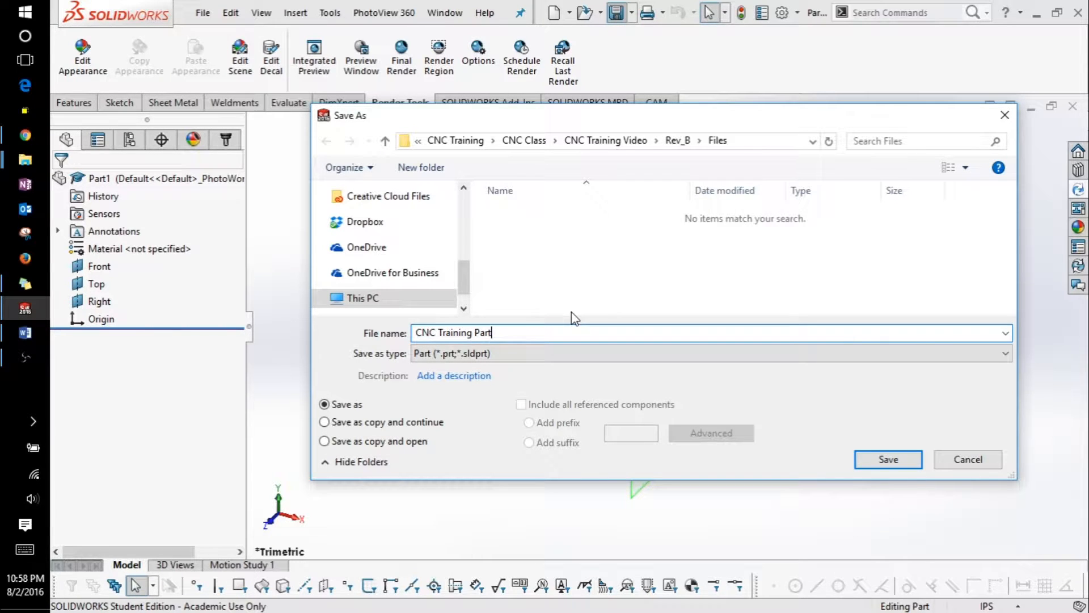
click(893, 465)
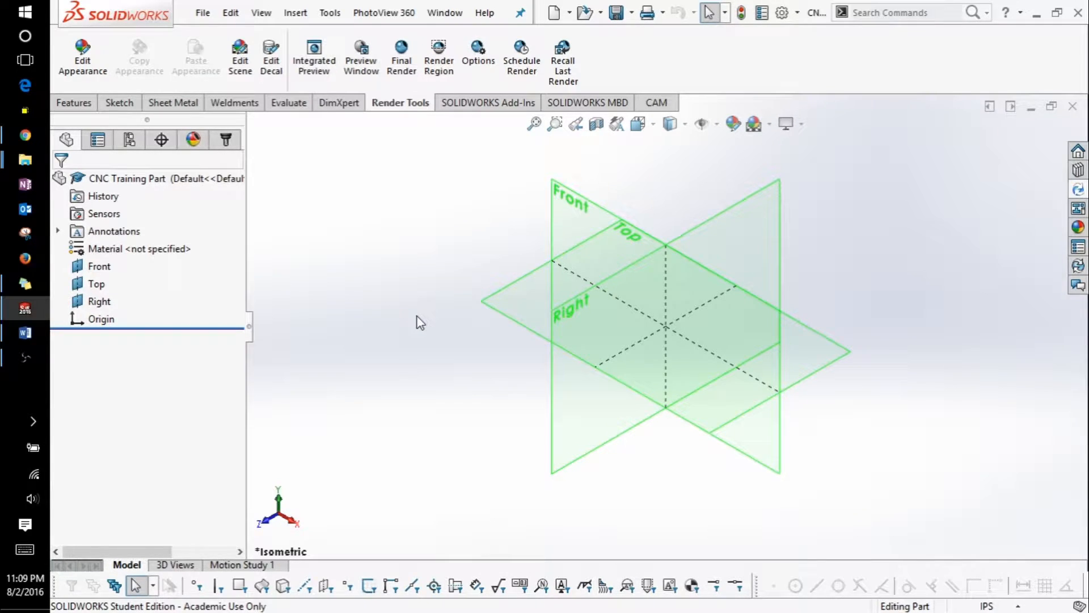
Start a sketch on the Top plane and draw a center rectangle about 3.62 by 3.38 in, centred on the origin
click(89, 286)
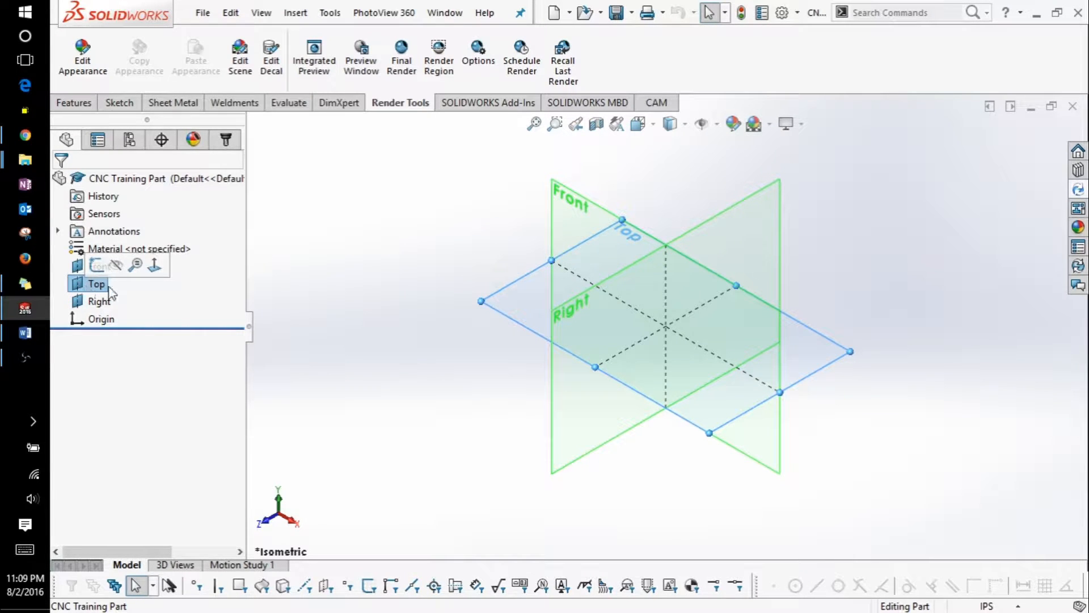
click(115, 106)
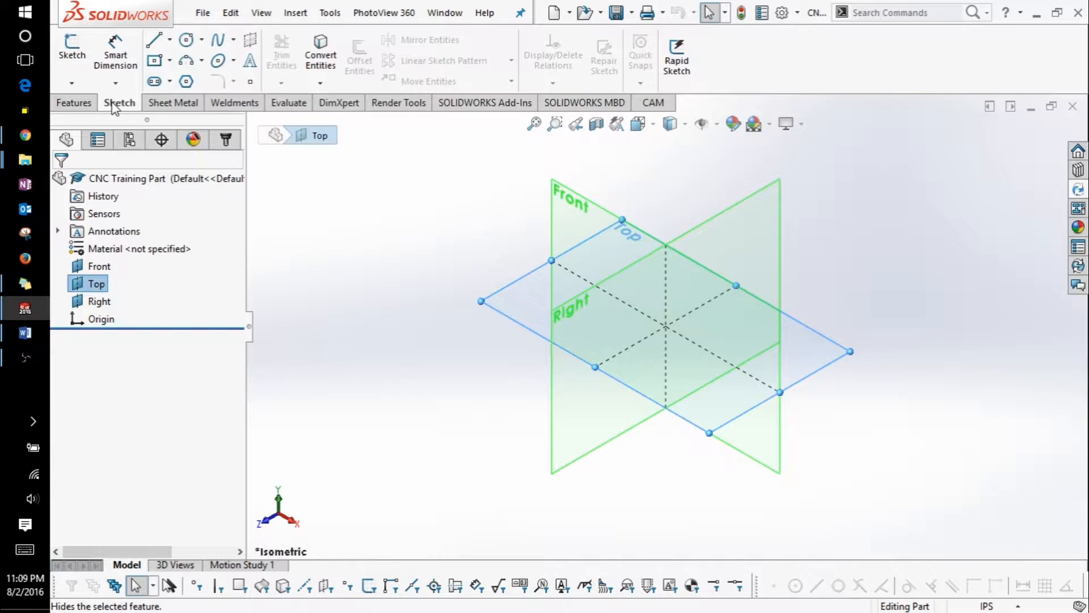
click(83, 43)
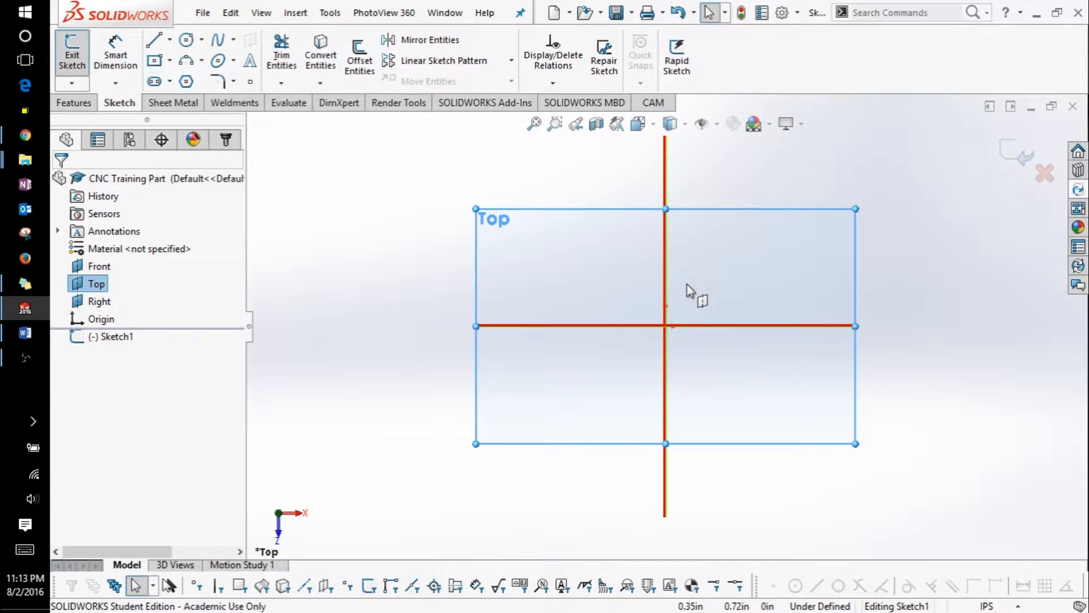
click(170, 61)
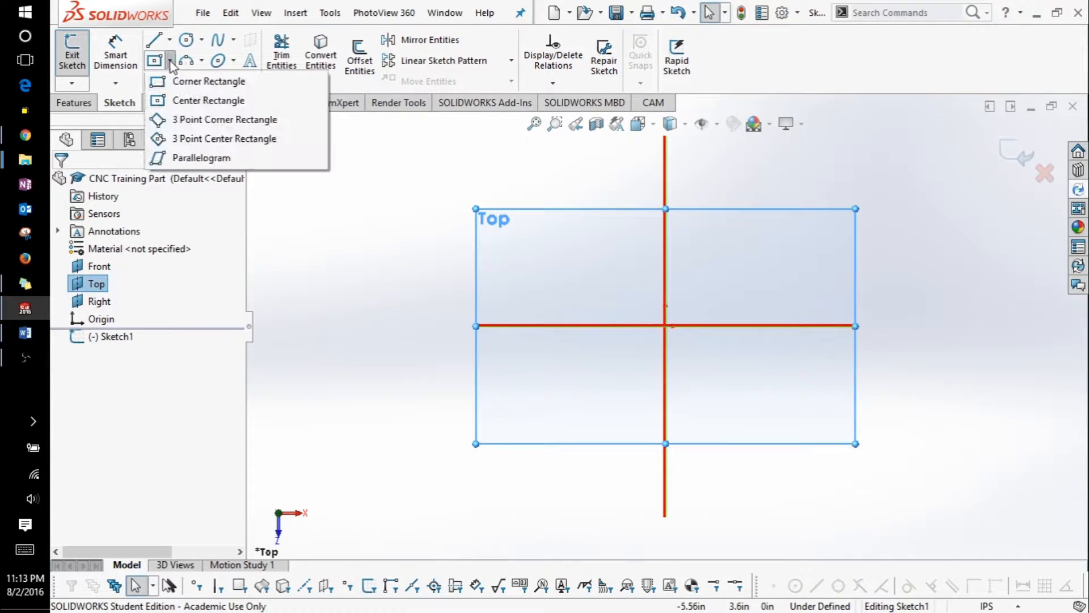
click(179, 100)
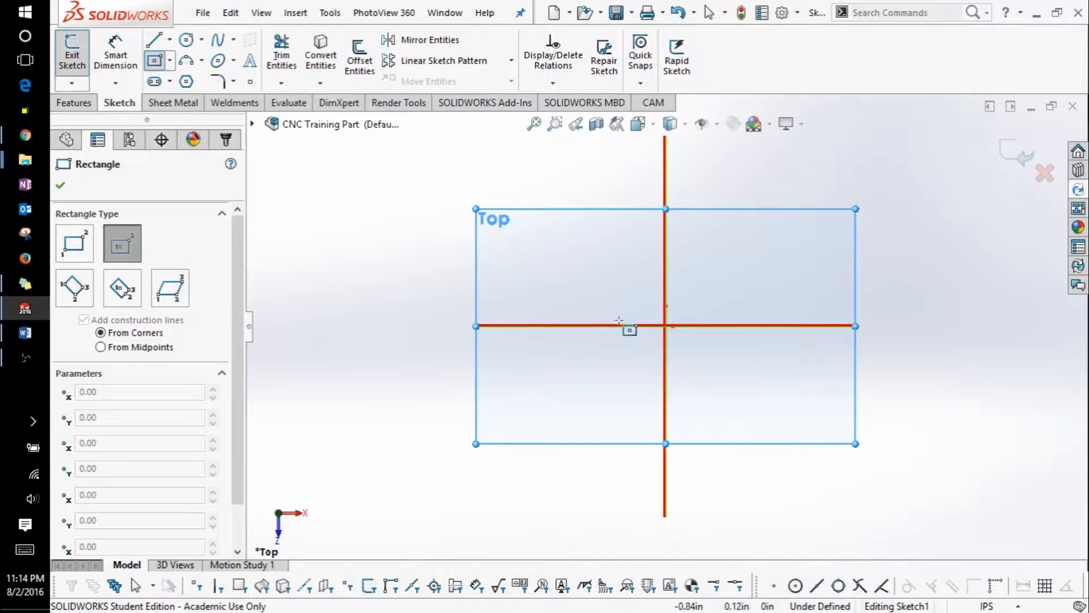
click(666, 325)
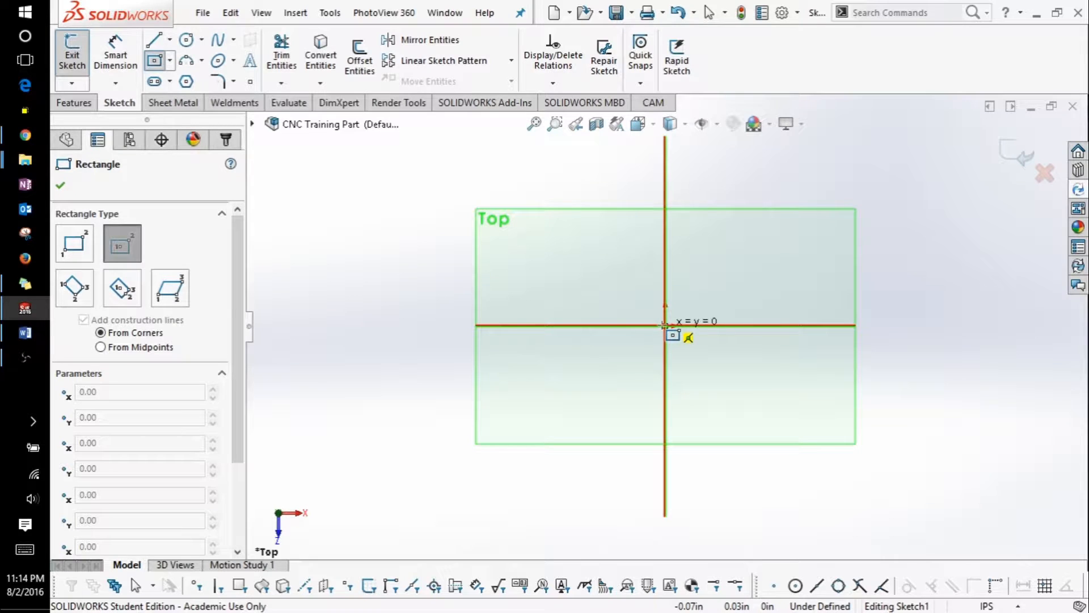
click(663, 326)
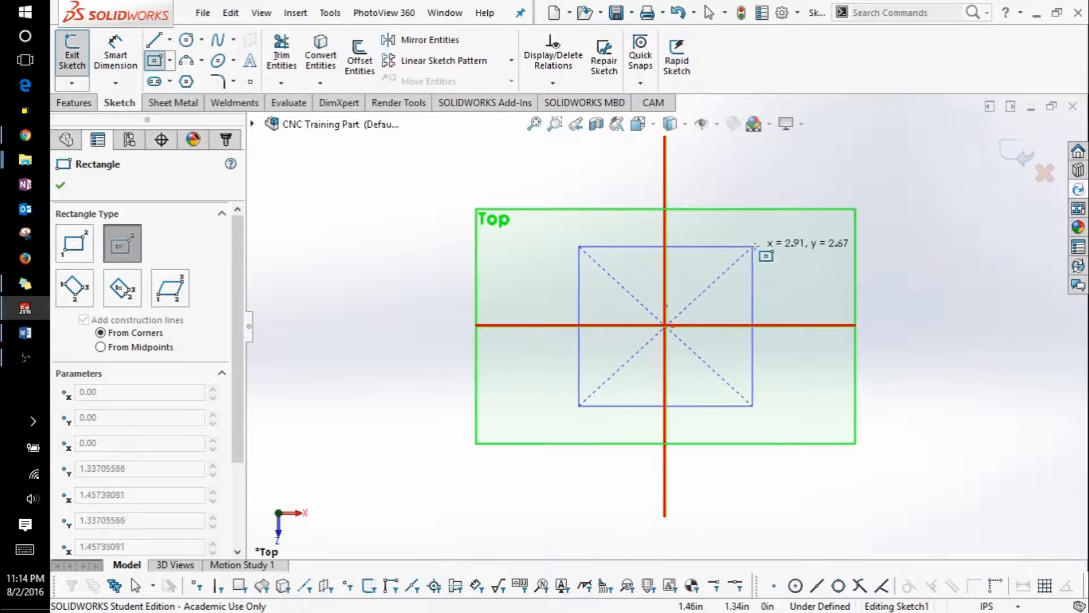
click(789, 236)
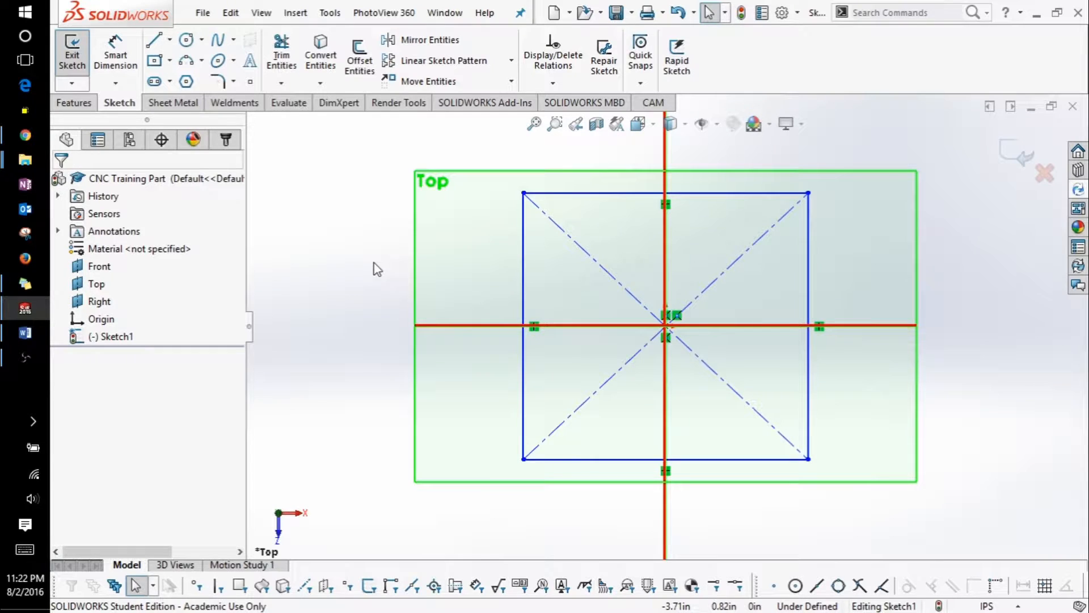
Dimension the rectangle's vertical side with Smart Dimension and set it to 2.265 in
click(137, 59)
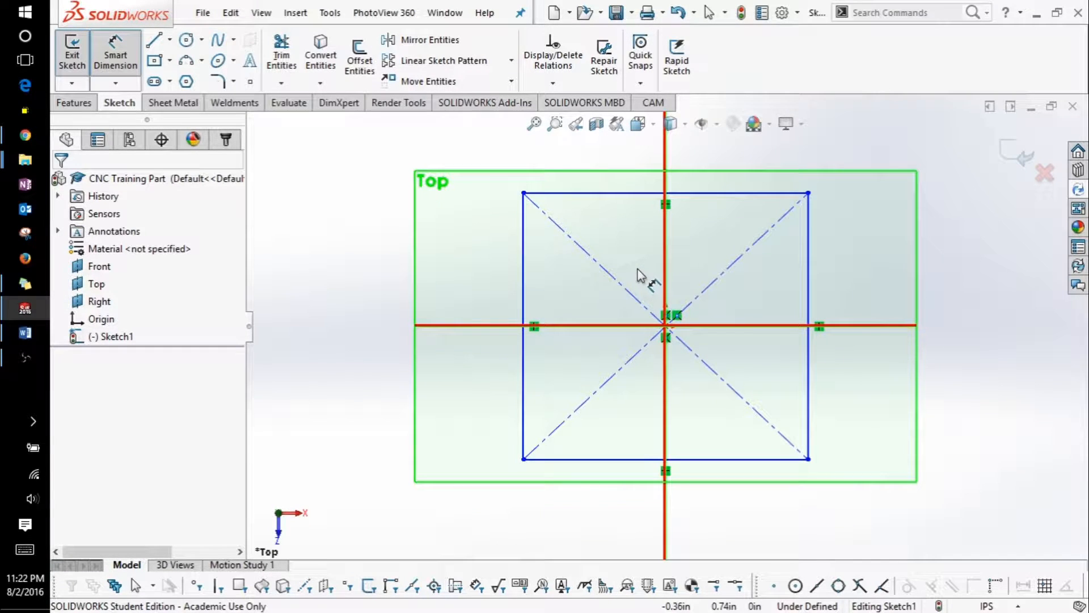
click(810, 272)
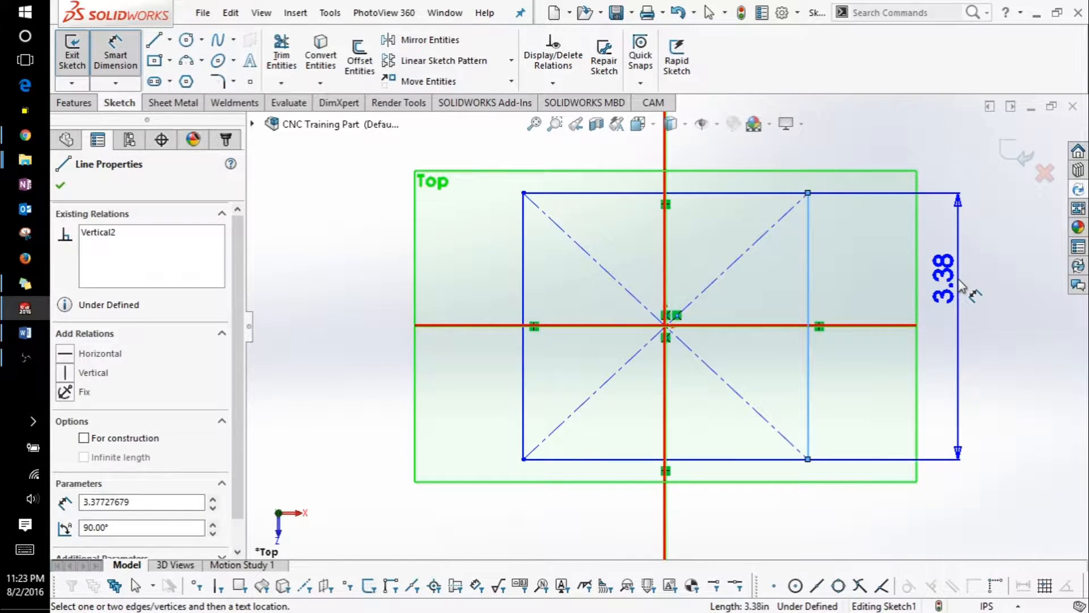
click(964, 287)
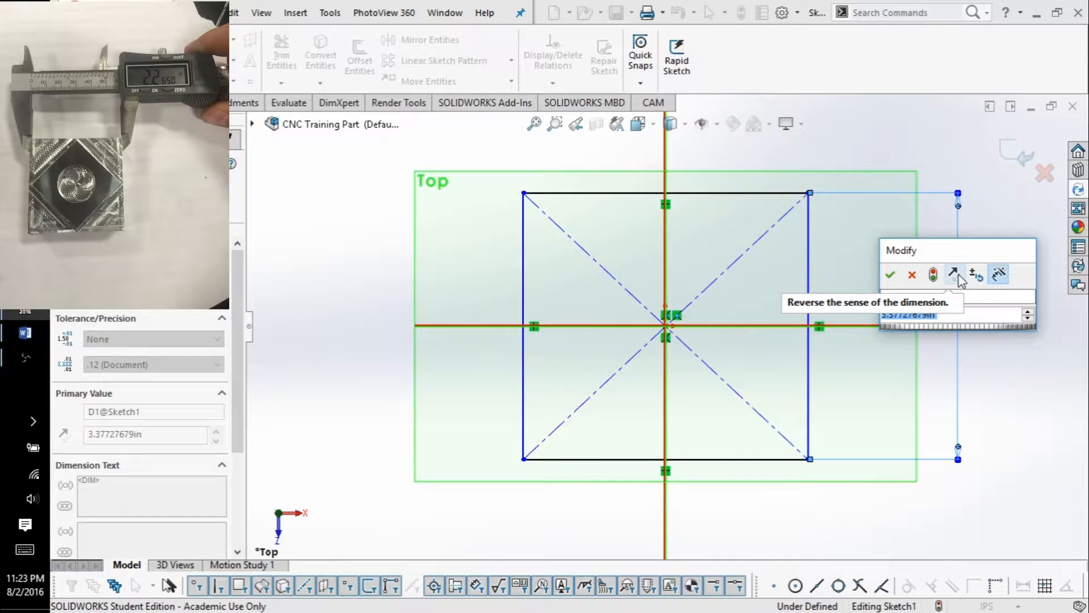
text(2.265)
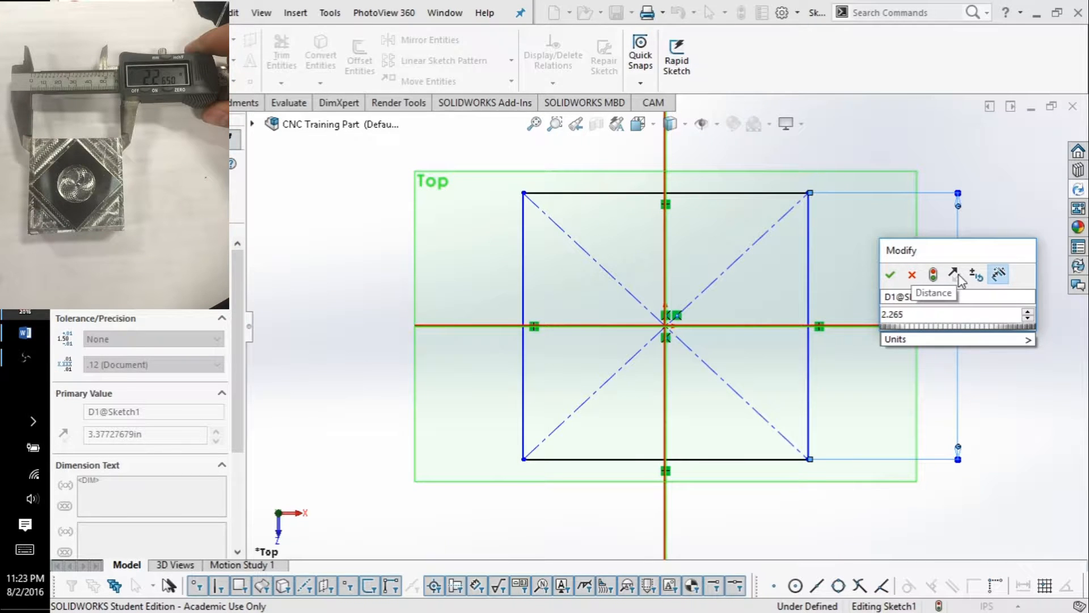
key(Return)
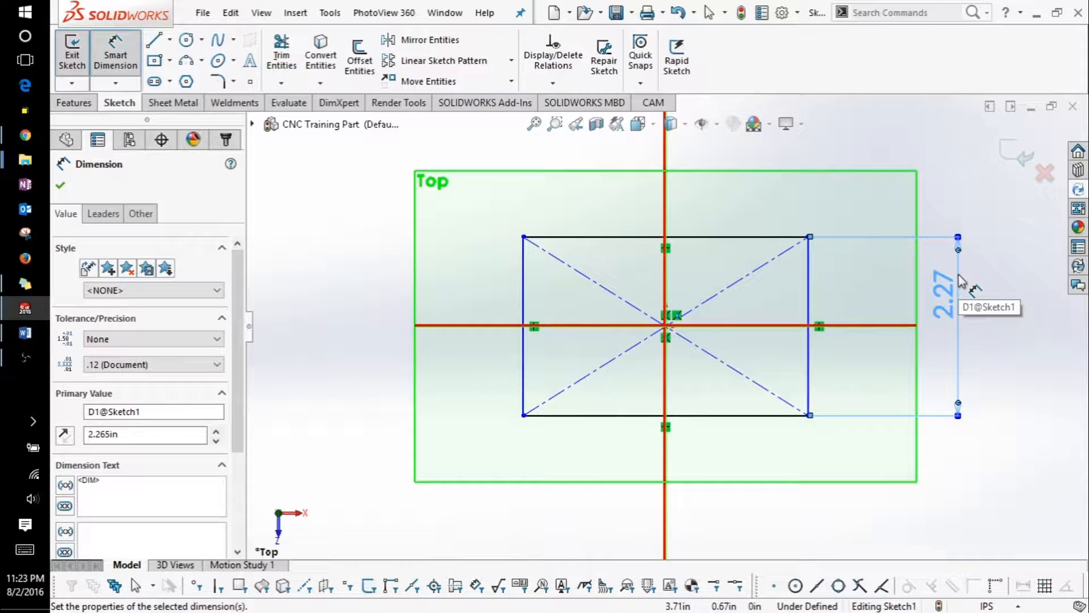
Dimension the rectangle's horizontal side at 2.266 in and exit the sketch
click(758, 416)
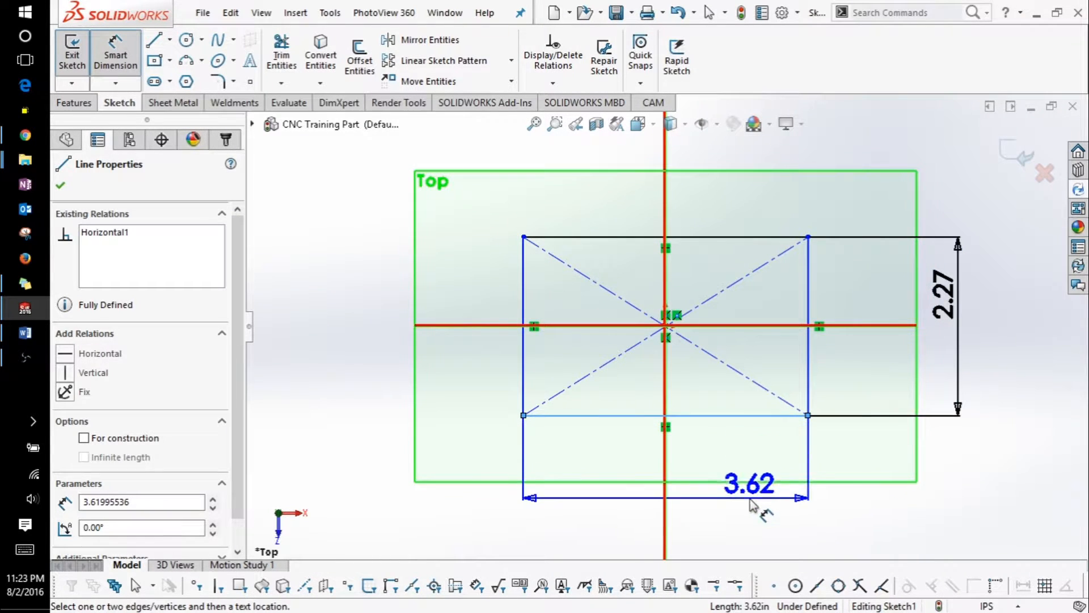
click(747, 536)
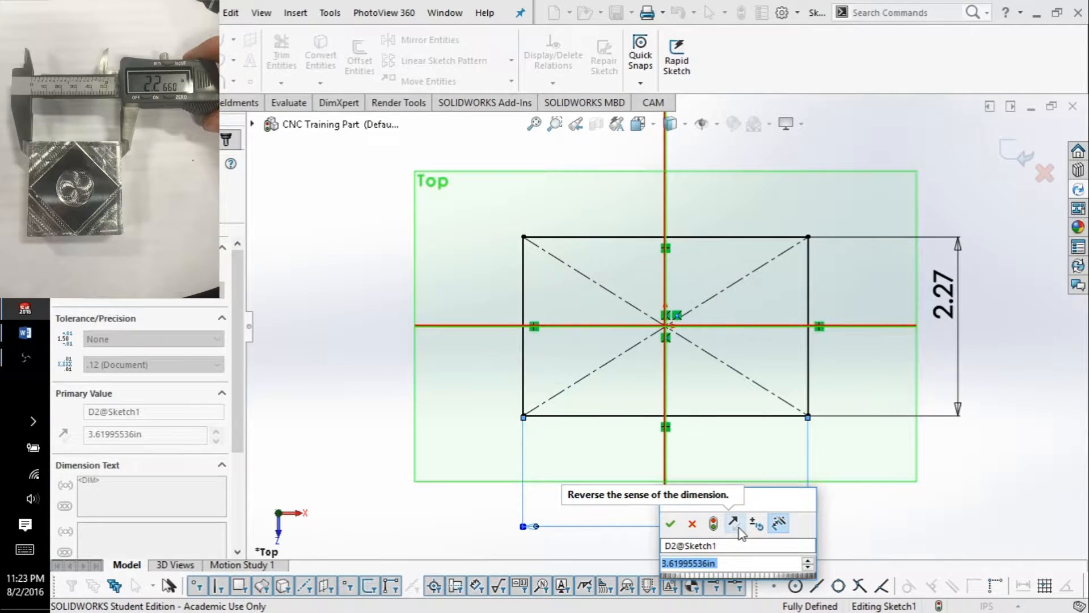
text(2,266)
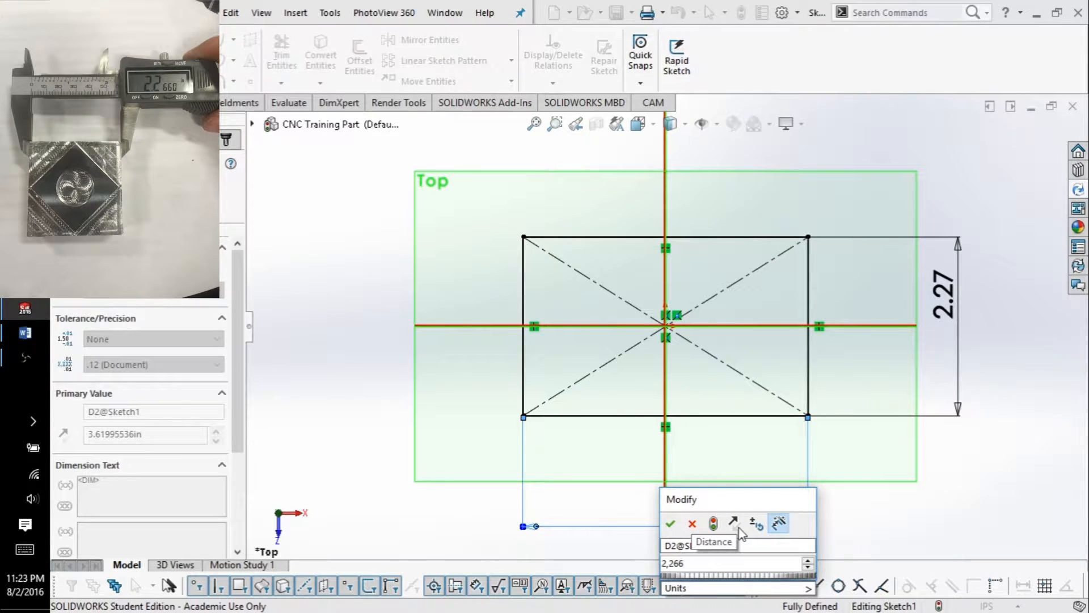
key(Return)
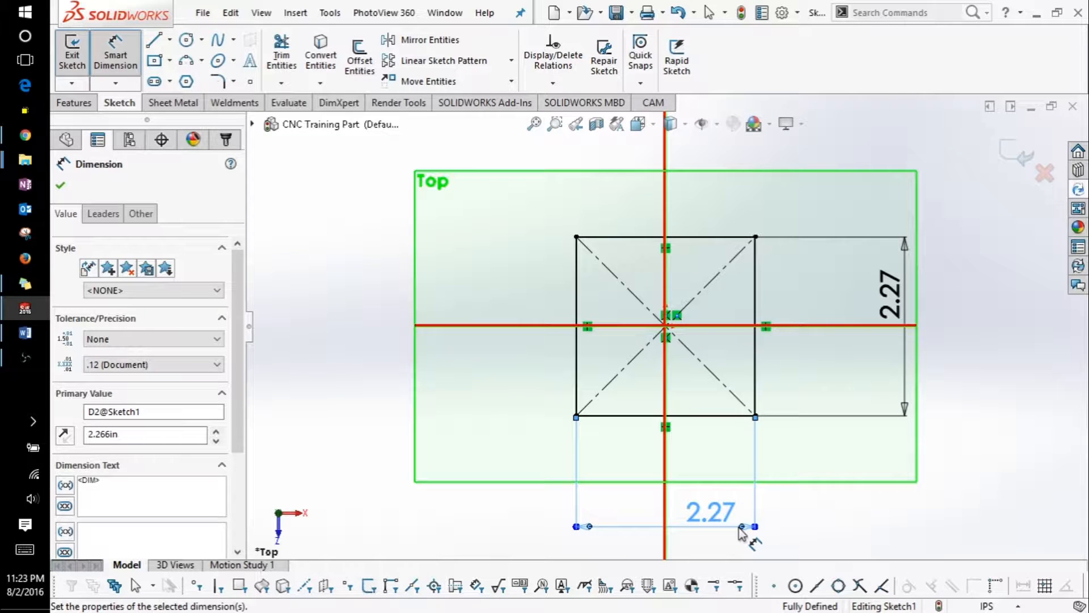
key(Escape)
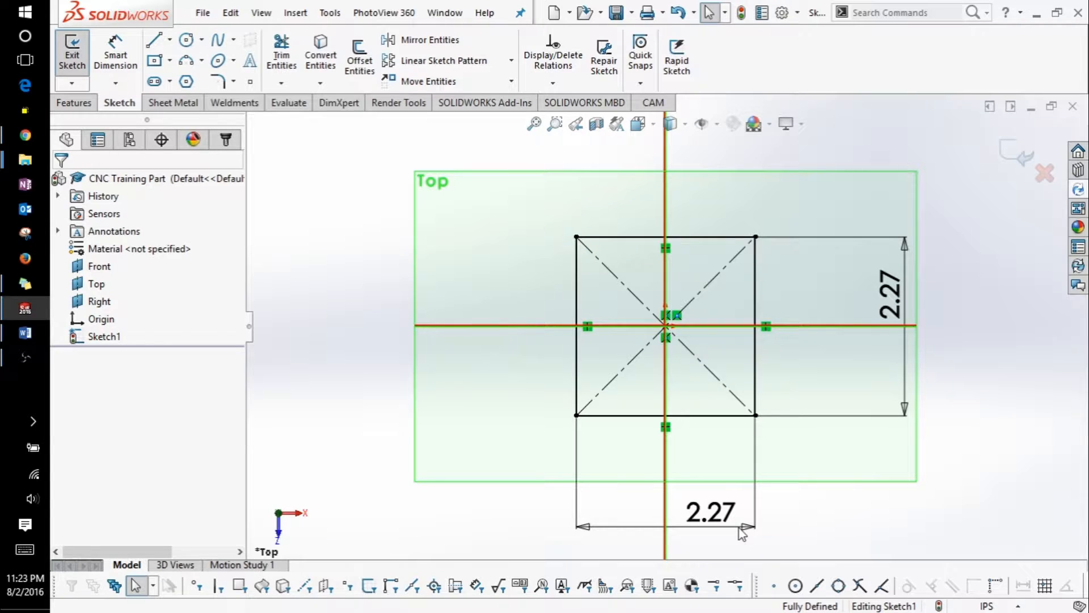
click(1008, 152)
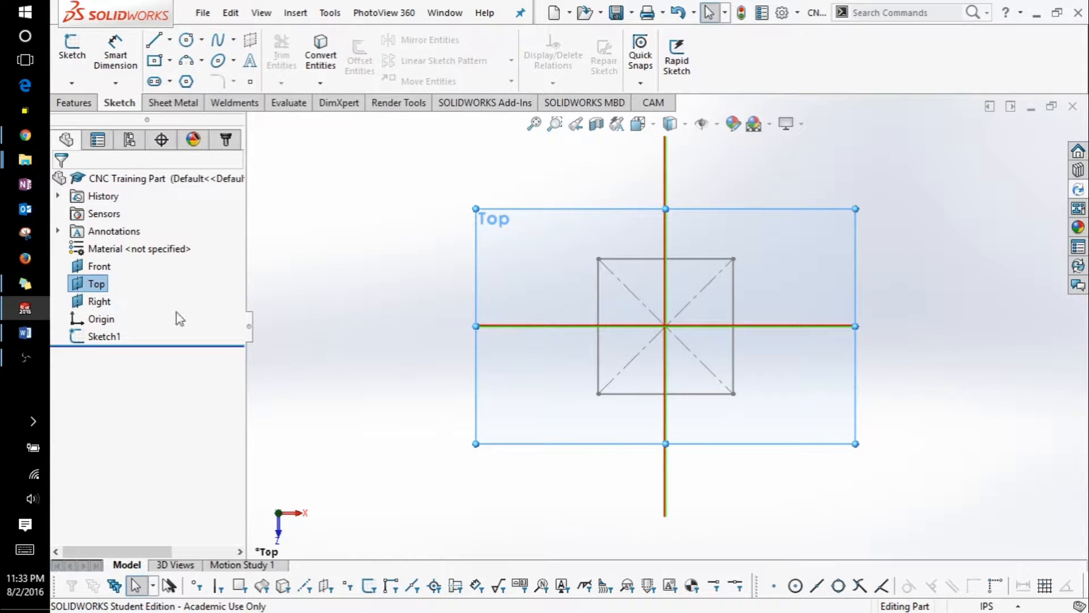
Extrude the rectangle sketch as a Blind boss with a depth of 1.00 in
click(100, 338)
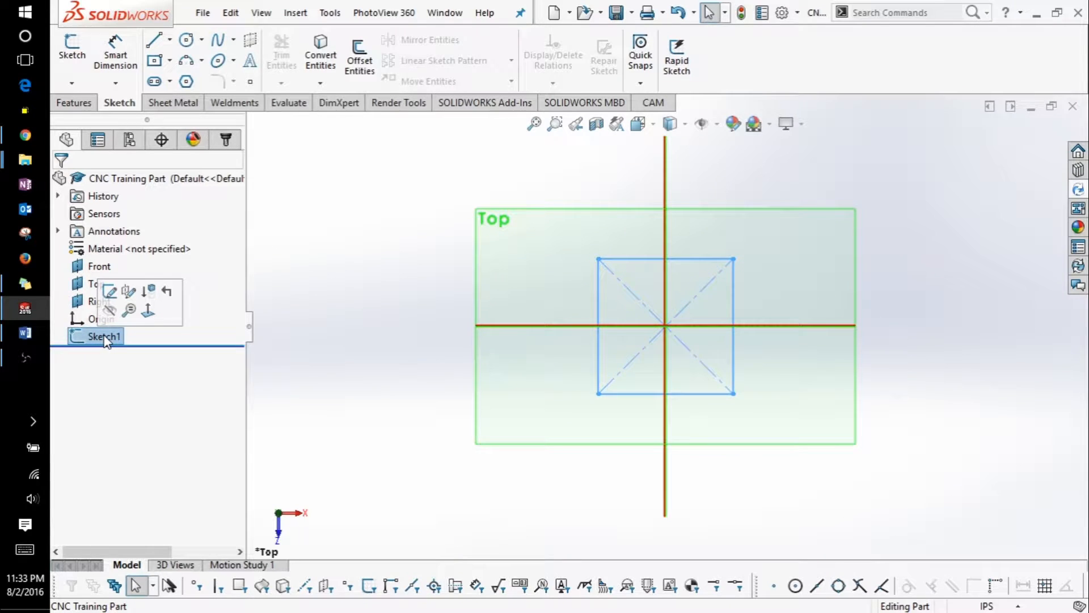
click(74, 104)
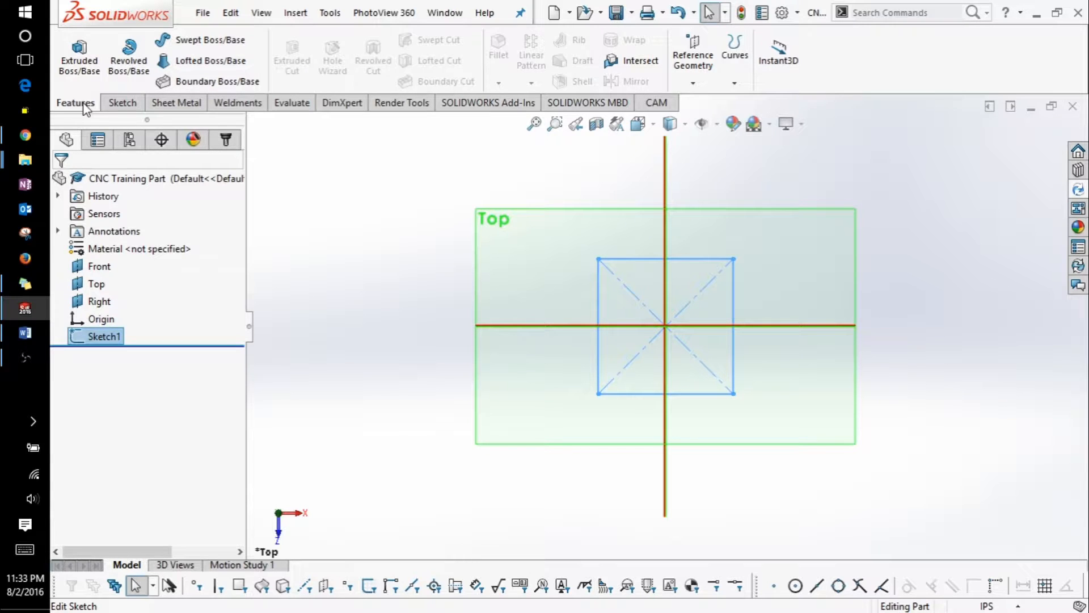
click(88, 59)
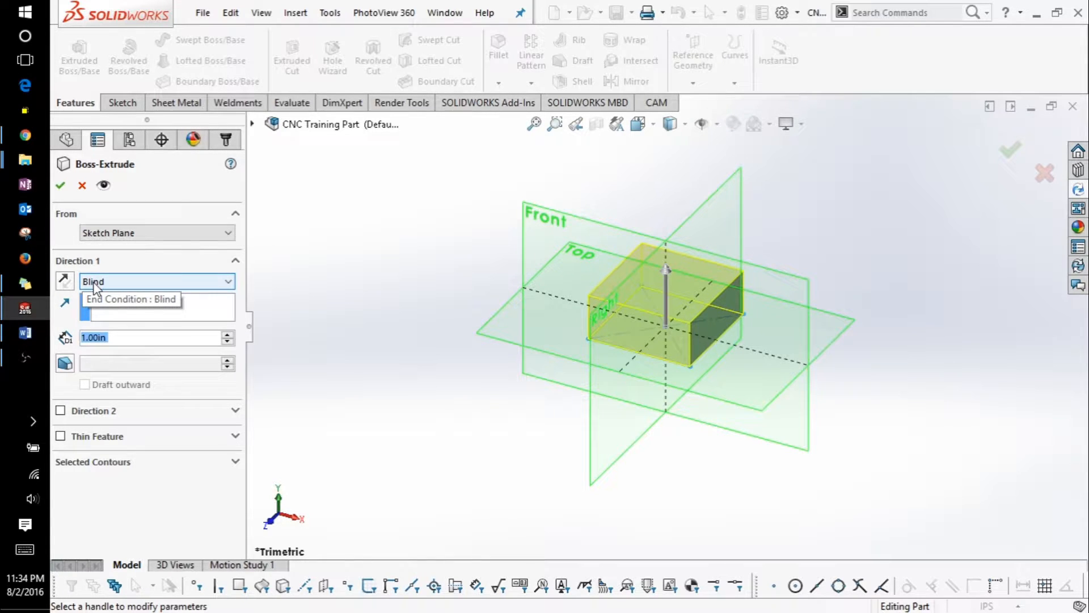
text(1.00)
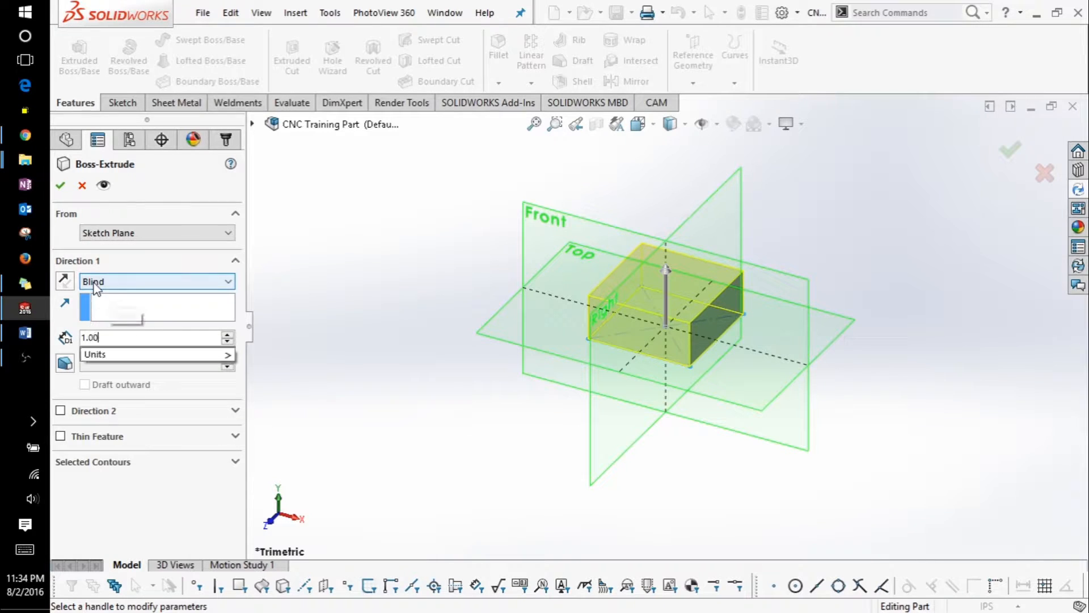
key(Return)
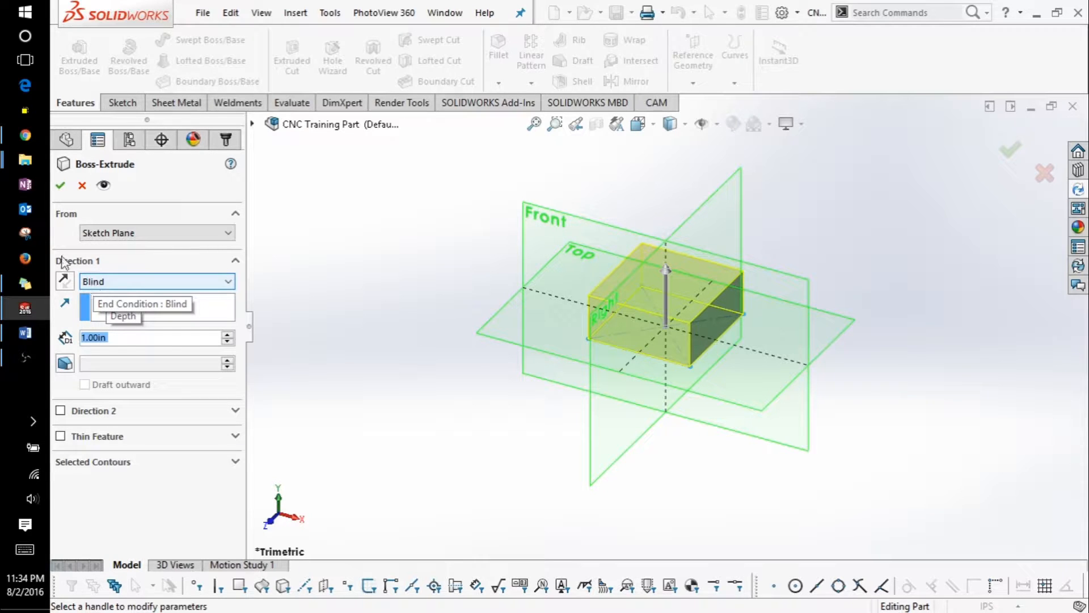
click(61, 186)
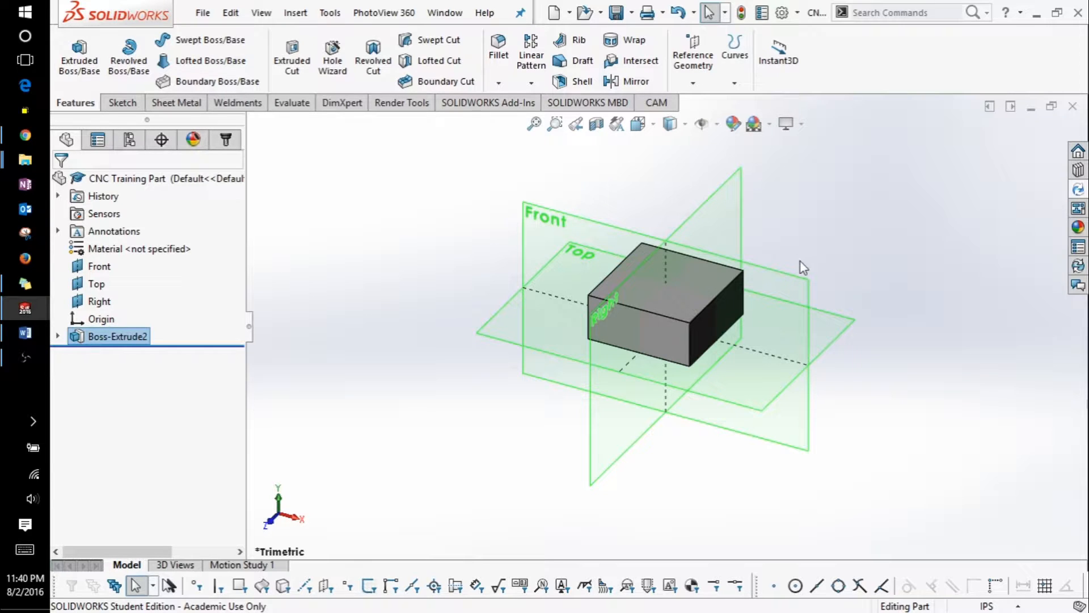
Start a sketch on the block's top face and draw a tilted 3 Point Center Rectangle about 2.05 by 0.86 in, centred on the origin
click(667, 304)
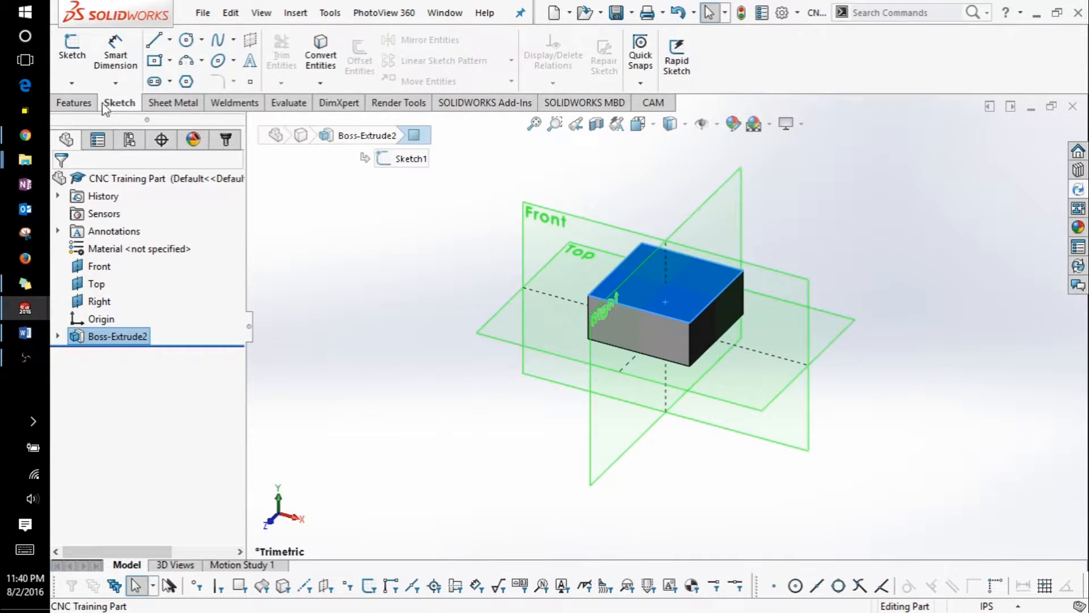
click(72, 53)
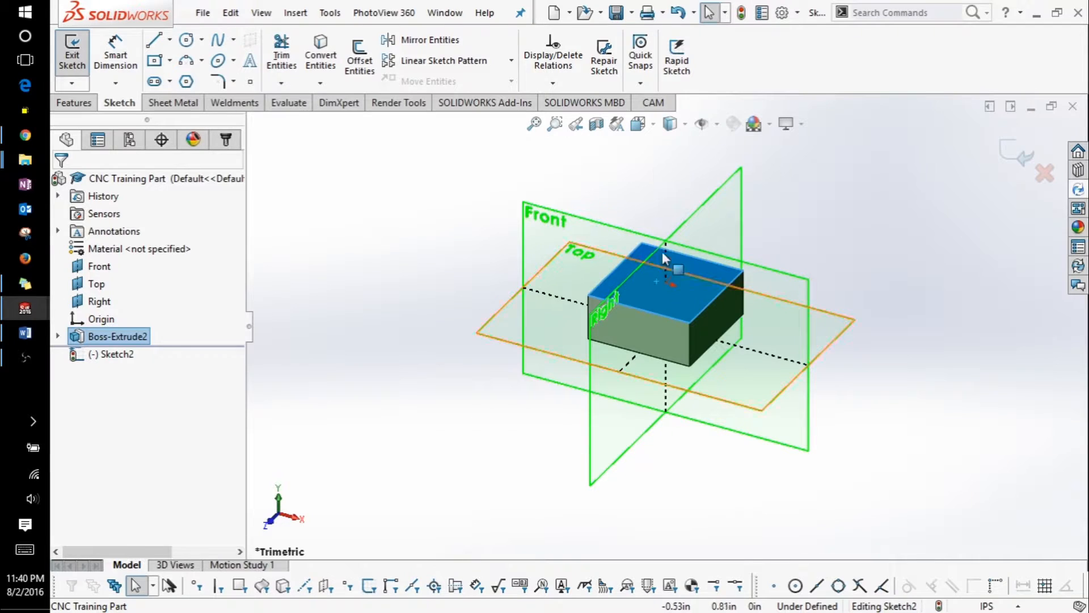
click(648, 126)
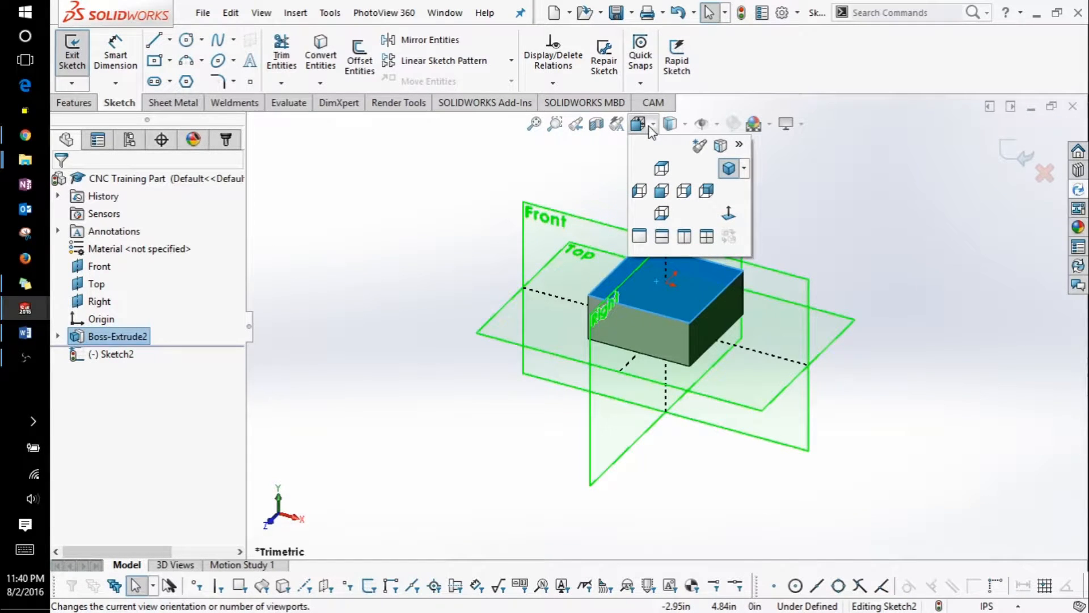
click(732, 220)
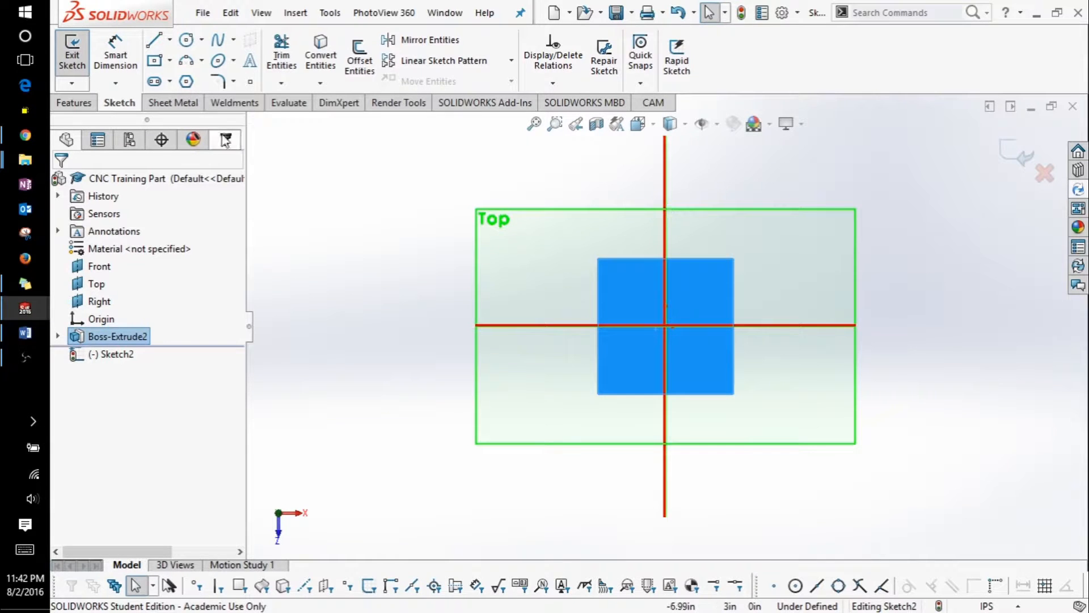
click(169, 60)
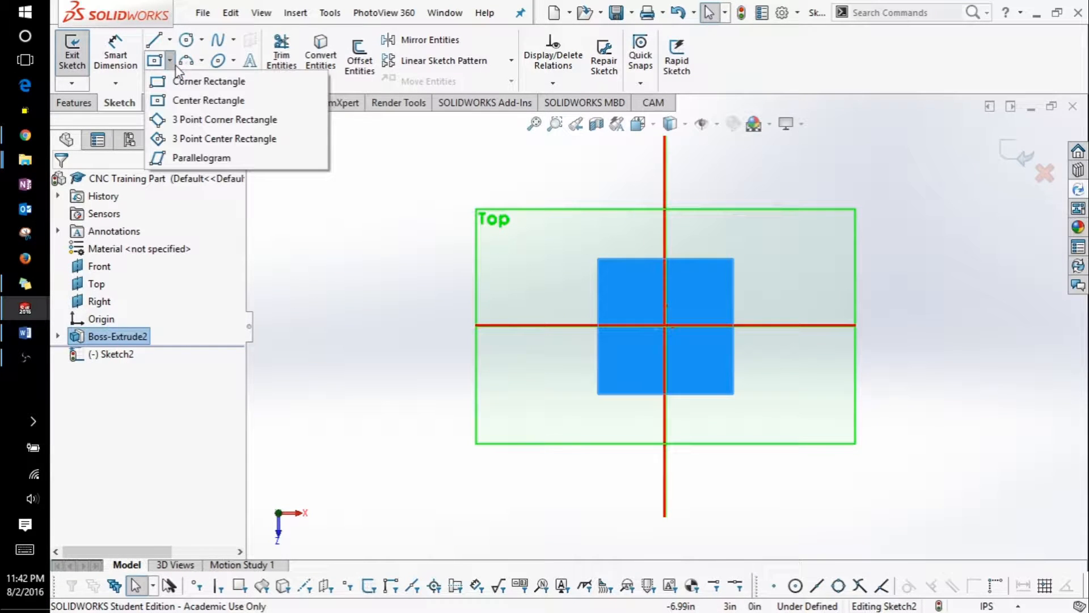
click(202, 140)
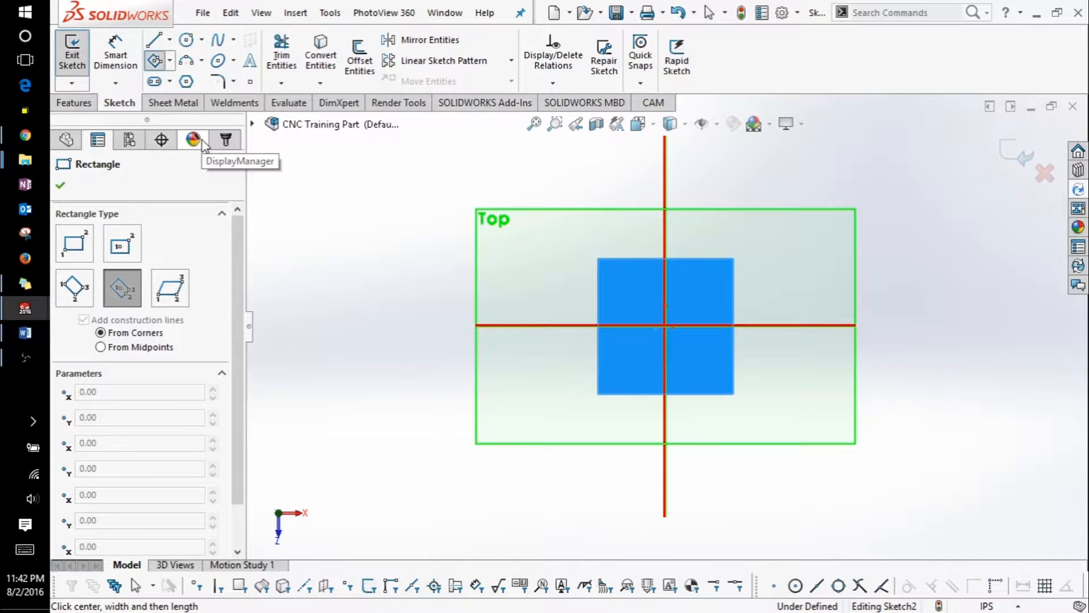
click(665, 327)
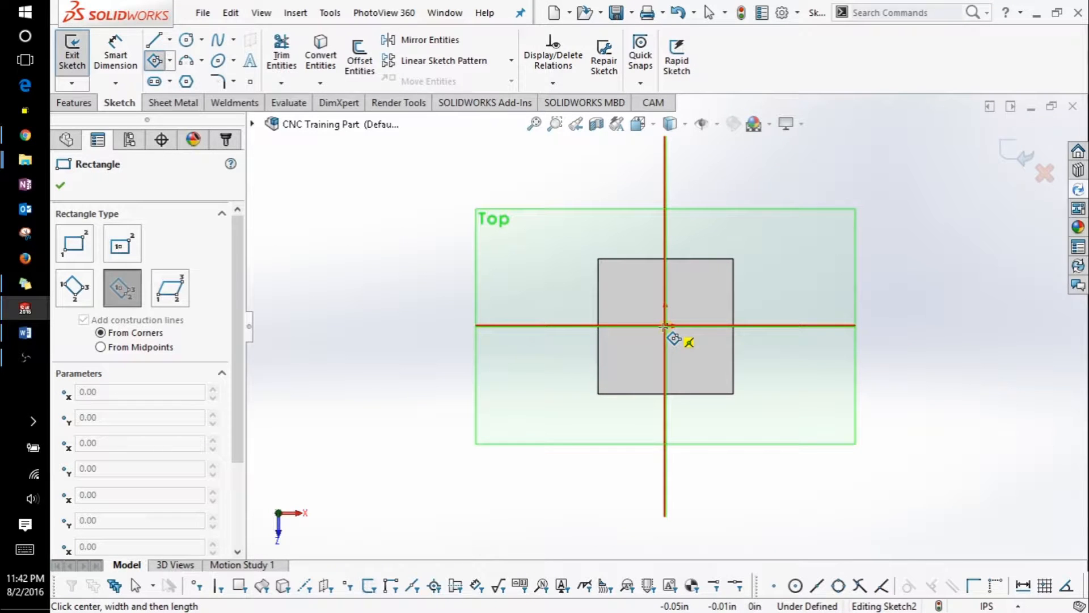
click(704, 279)
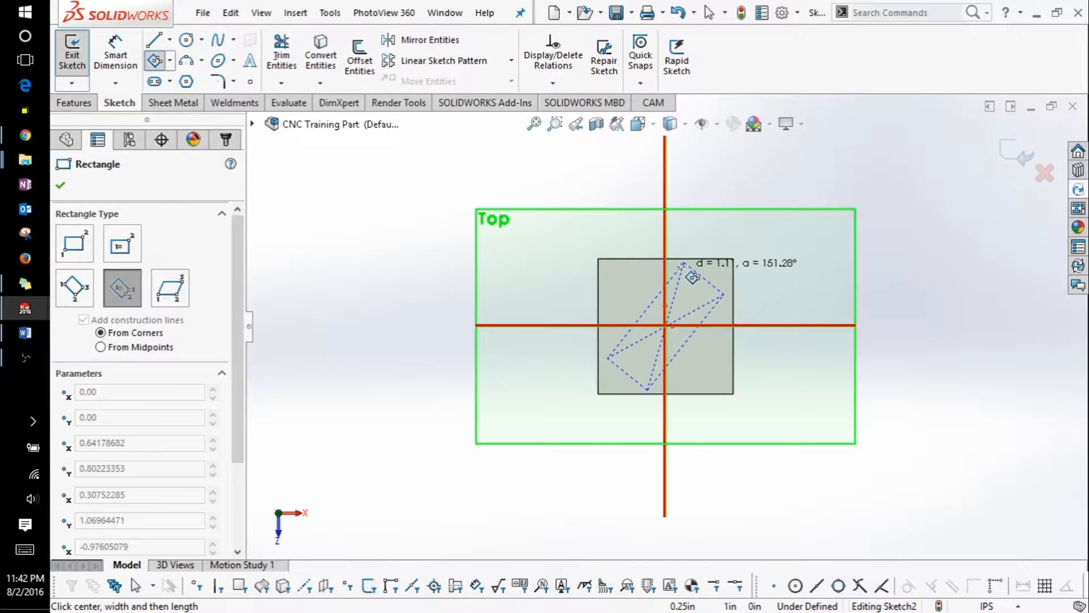
click(683, 263)
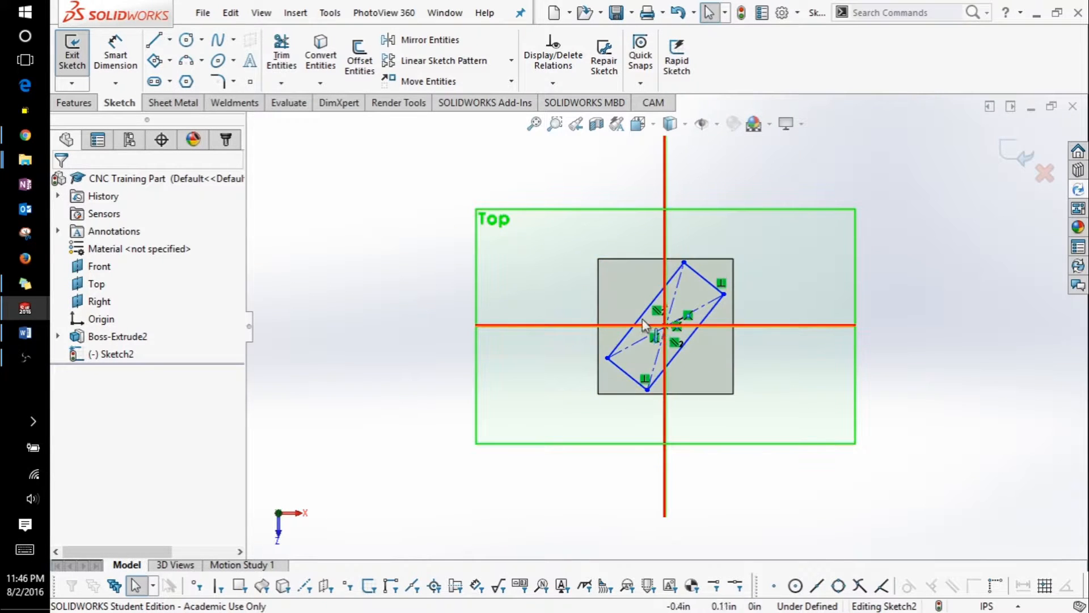
Add a Vertical relation between the tilted rectangle's centre point and its uppermost corner
click(665, 325)
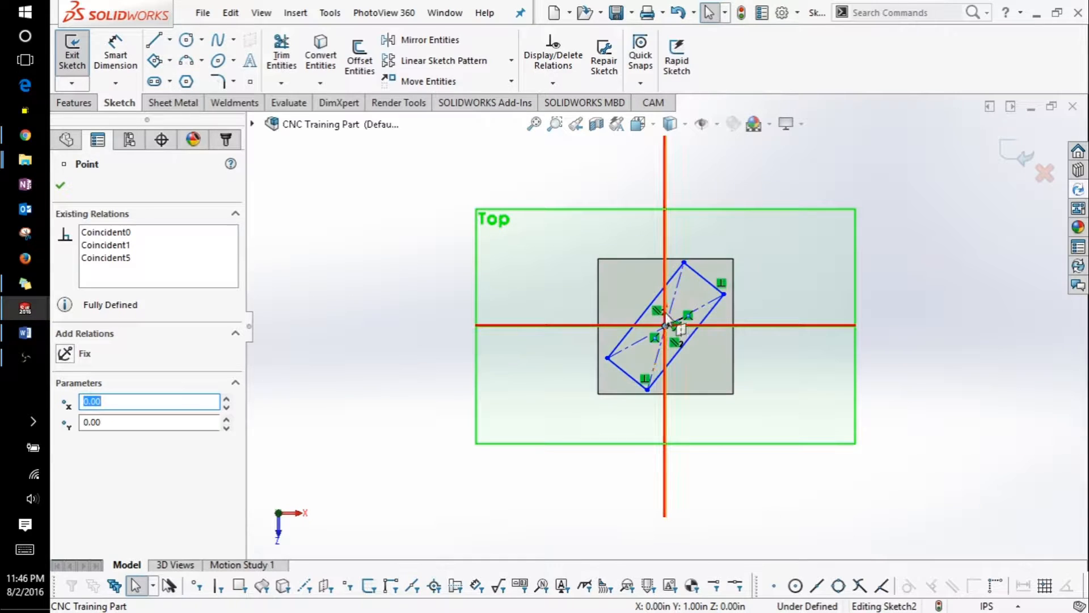
ctrl+click(685, 263)
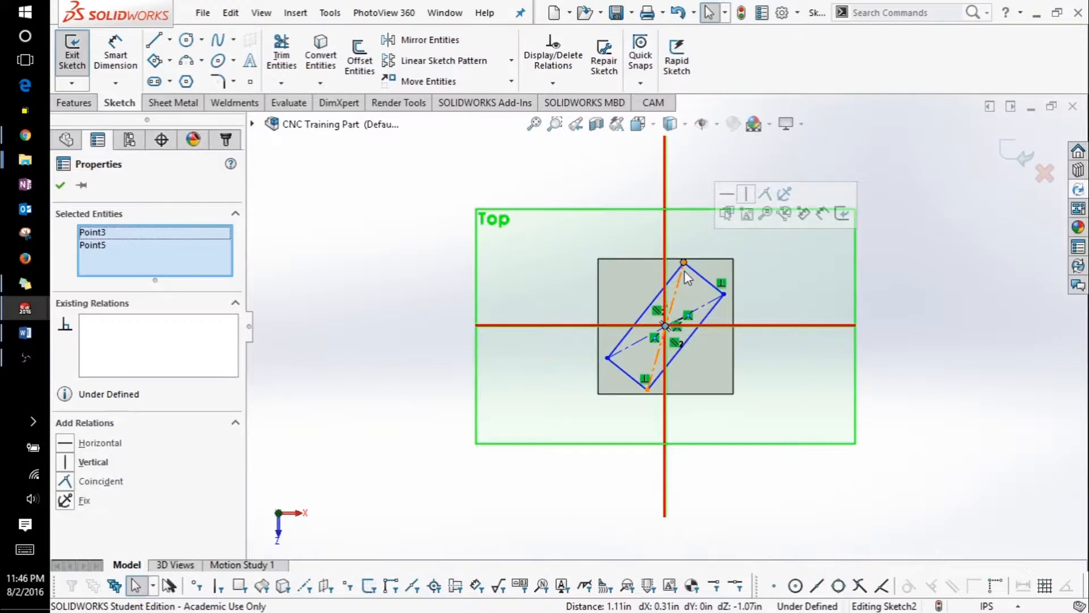
click(72, 463)
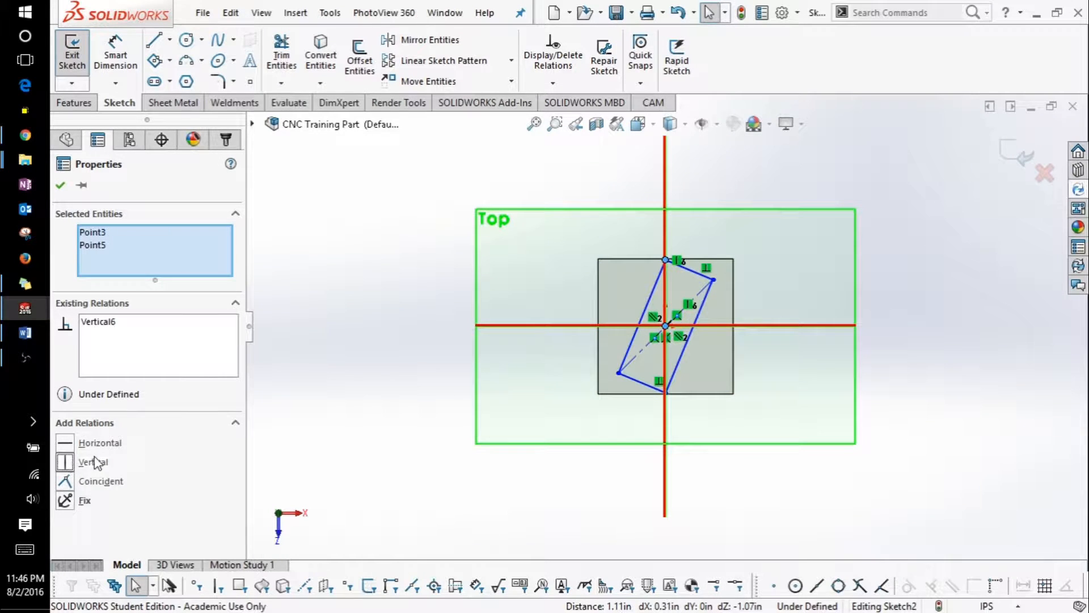
key(Escape)
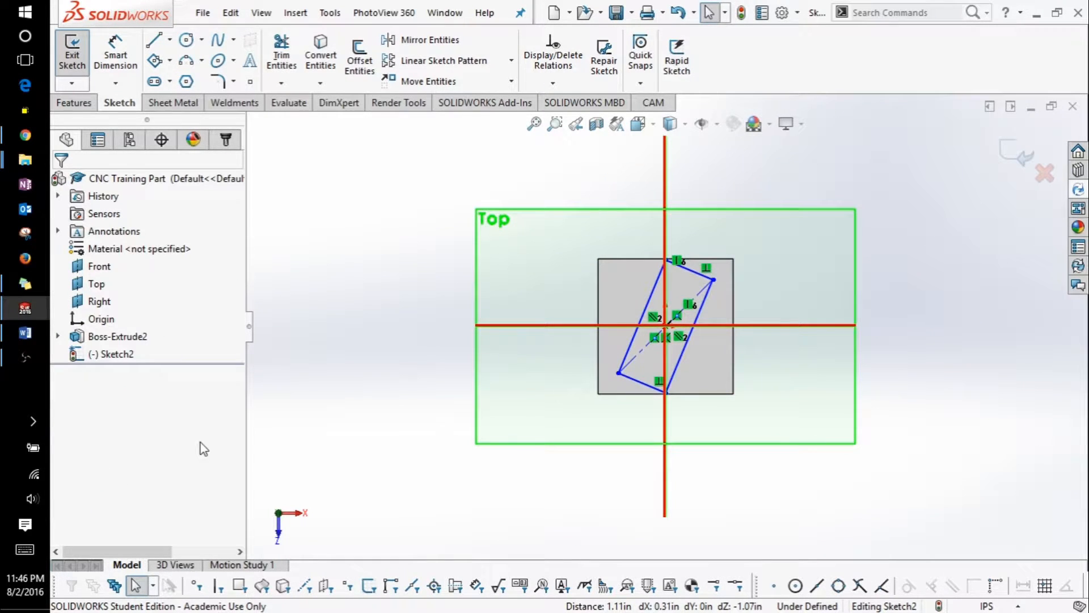
Dimension the tilted rectangle's long side with Smart Dimension and set it to 1.5035 in
click(116, 51)
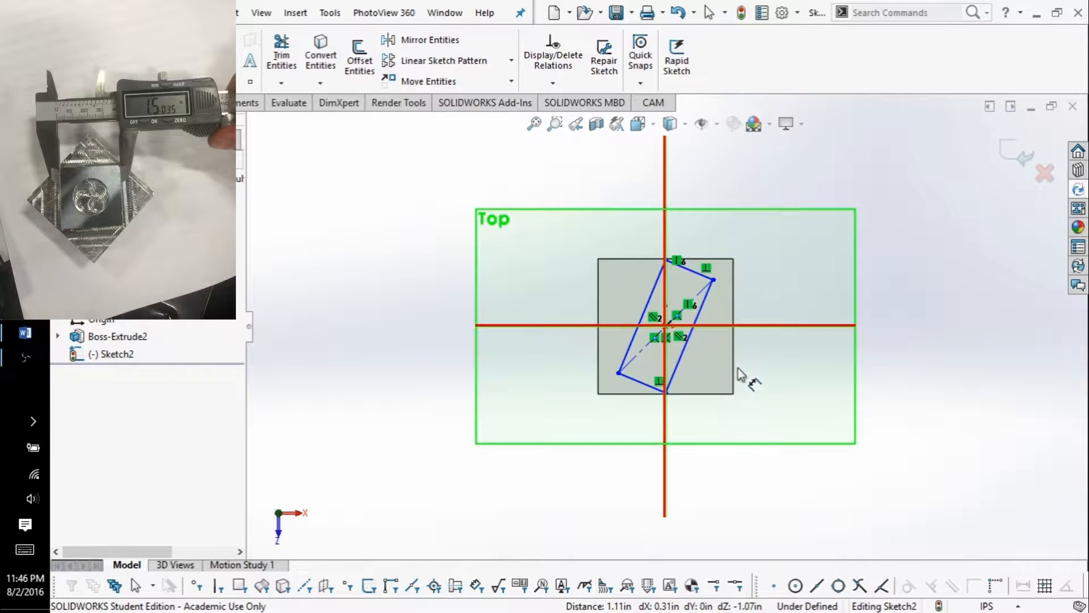
click(687, 346)
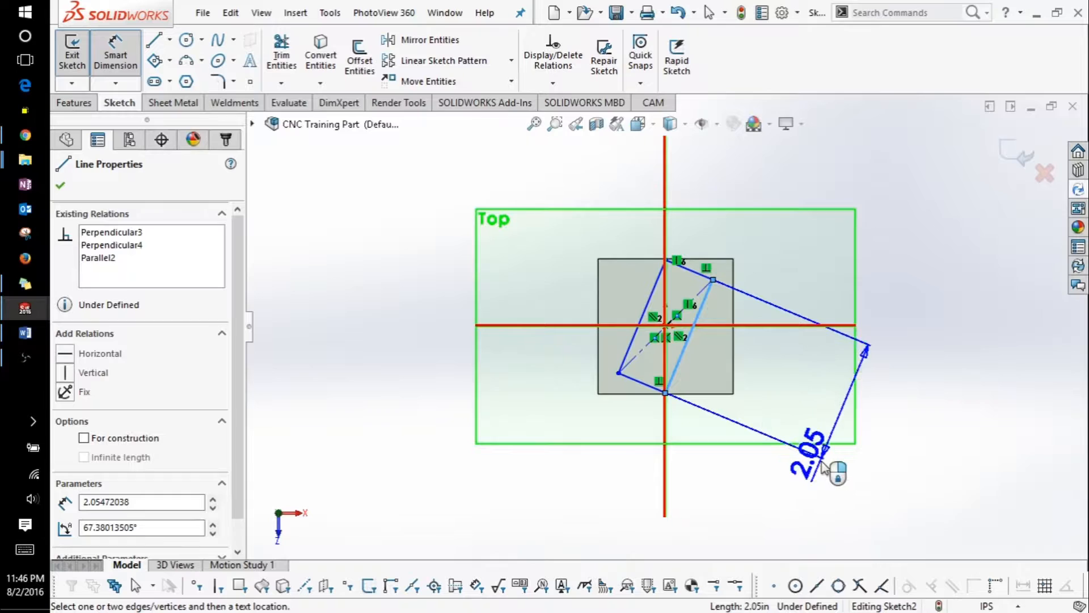
click(834, 492)
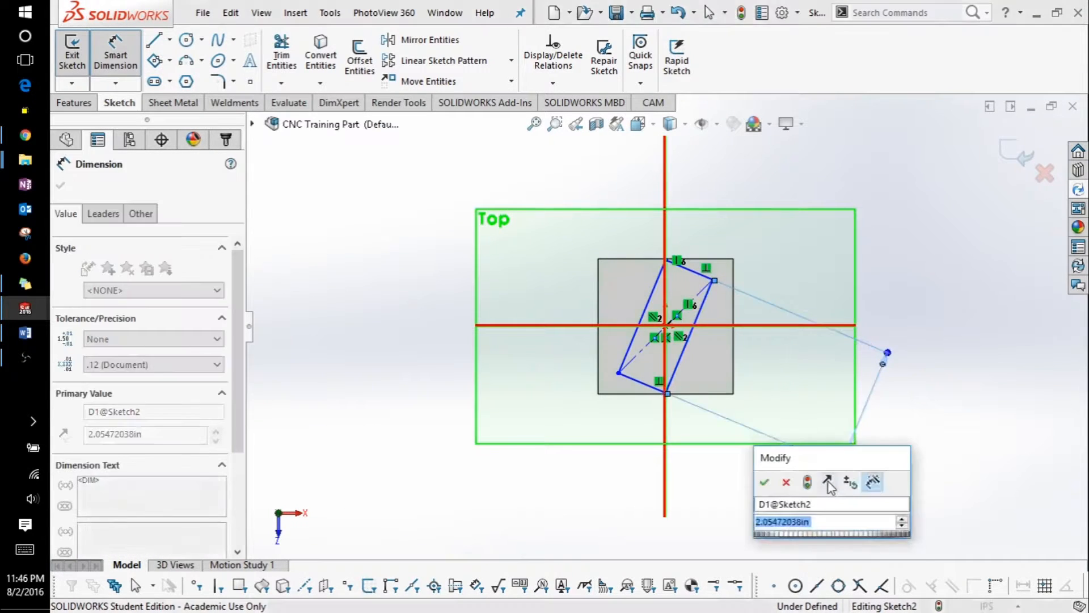
text(1.5)
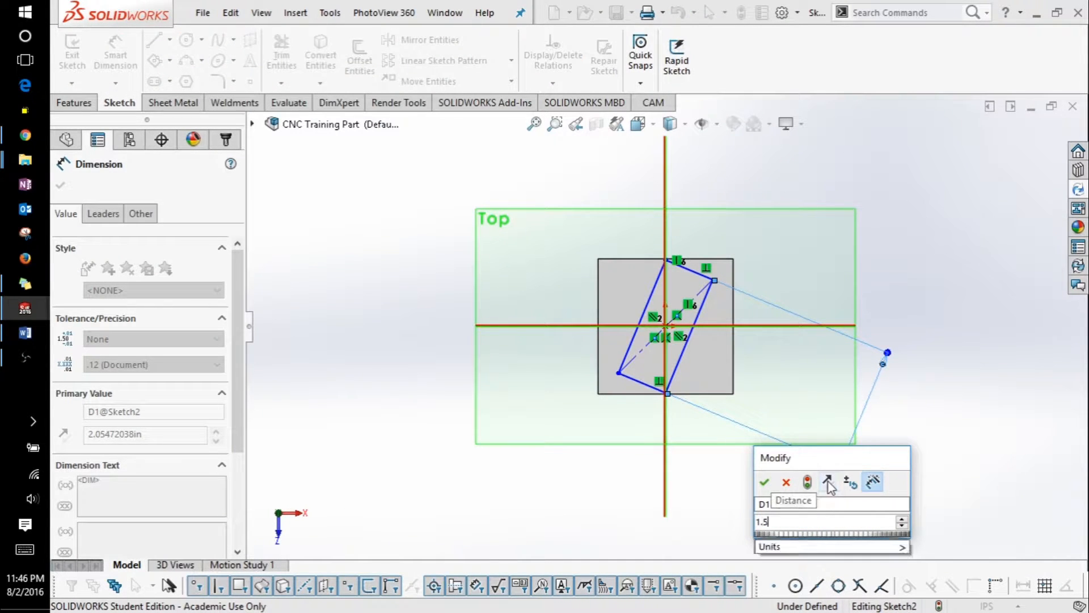
text(035)
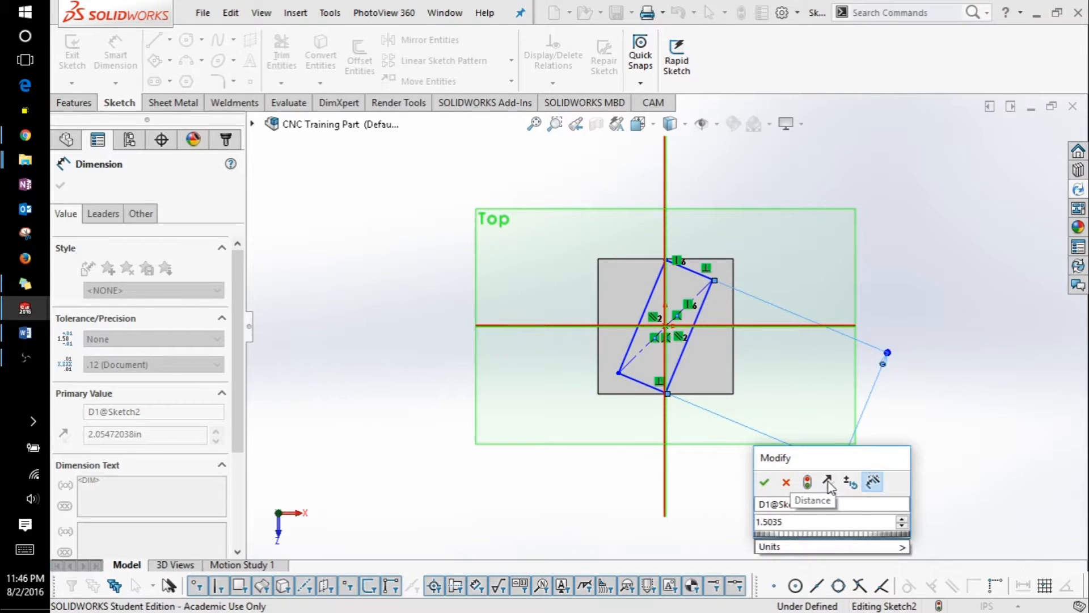
key(Return)
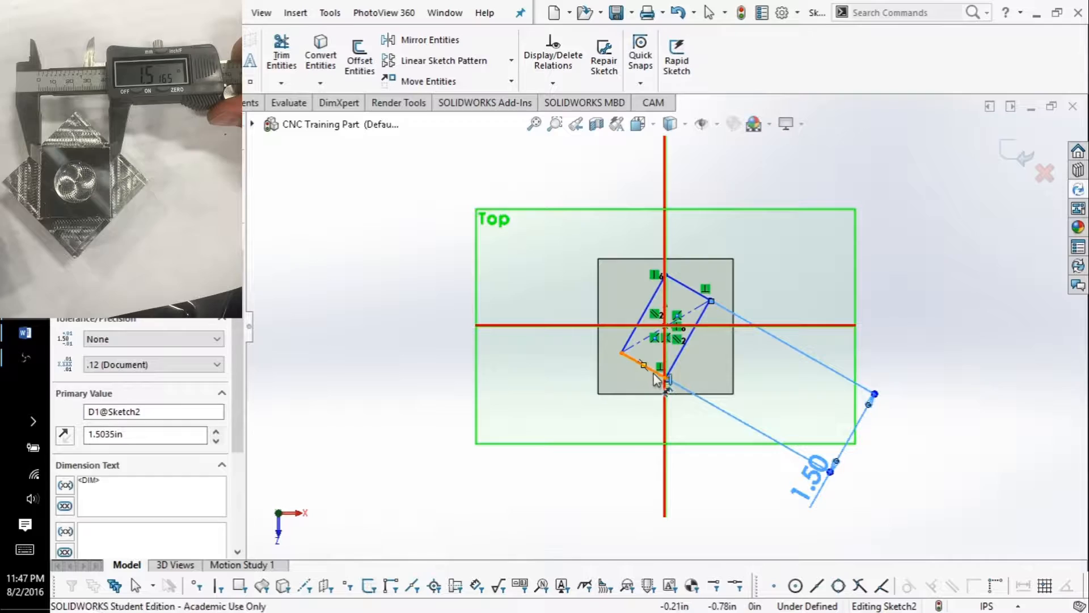
Dimension the tilted rectangle's adjacent short side at 1.5165 in and exit the sketch
click(653, 374)
click(586, 436)
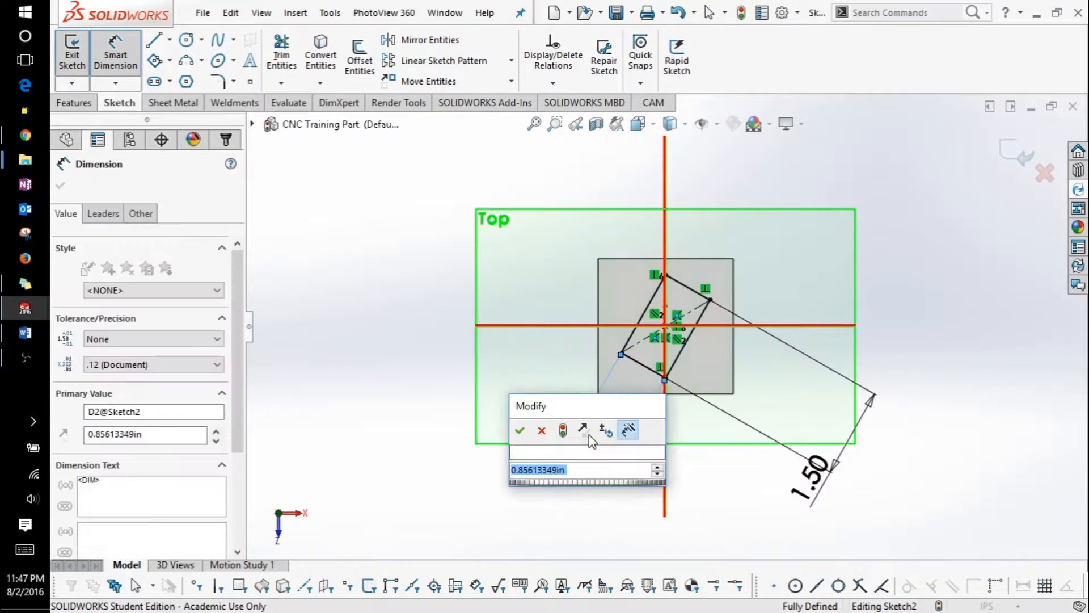
text(1.5165)
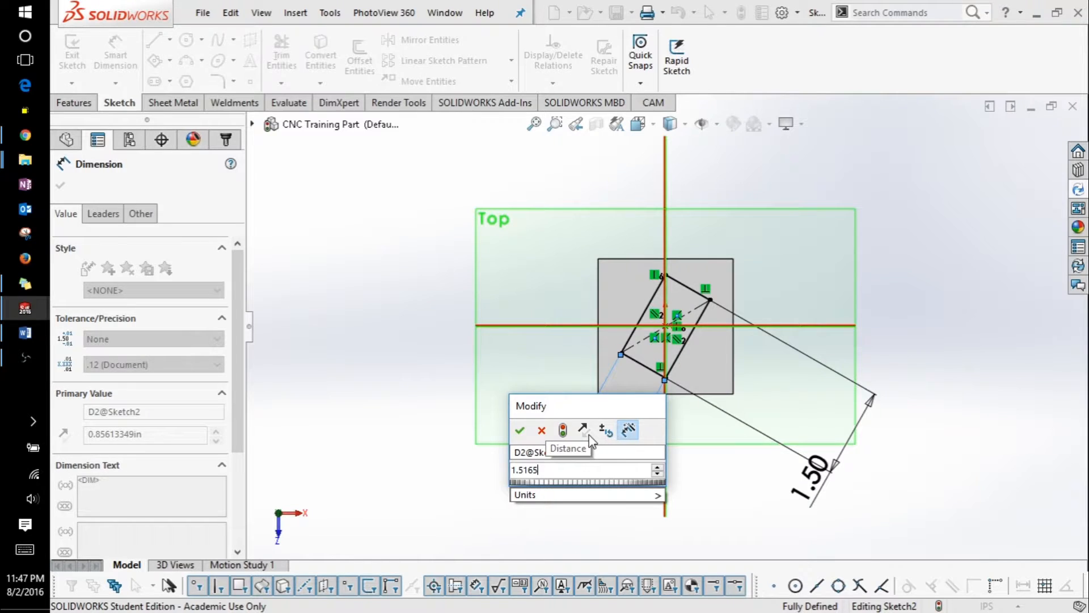
key(Return)
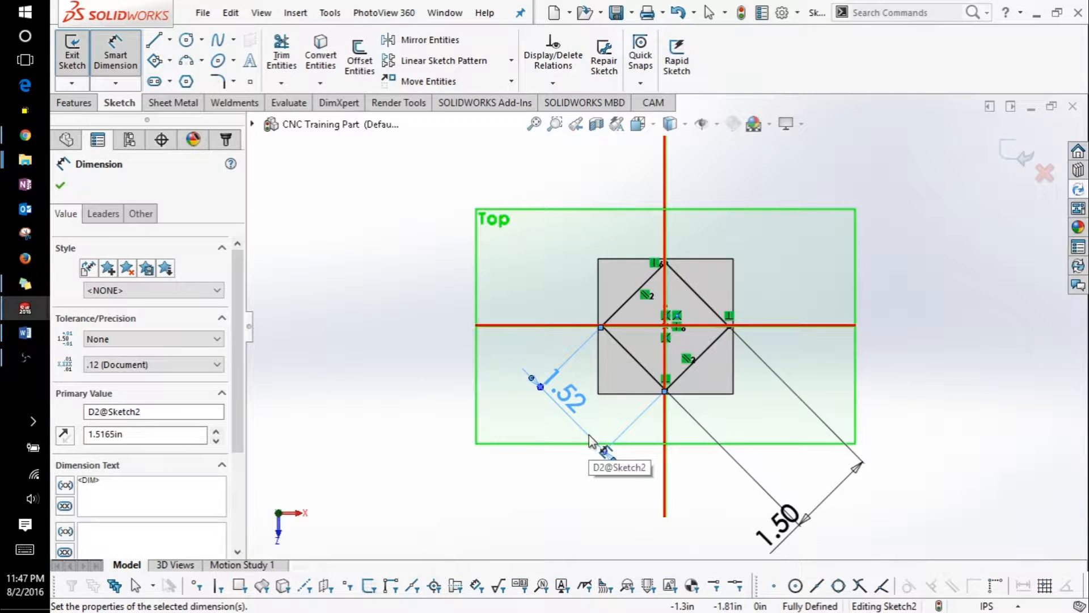
key(Escape)
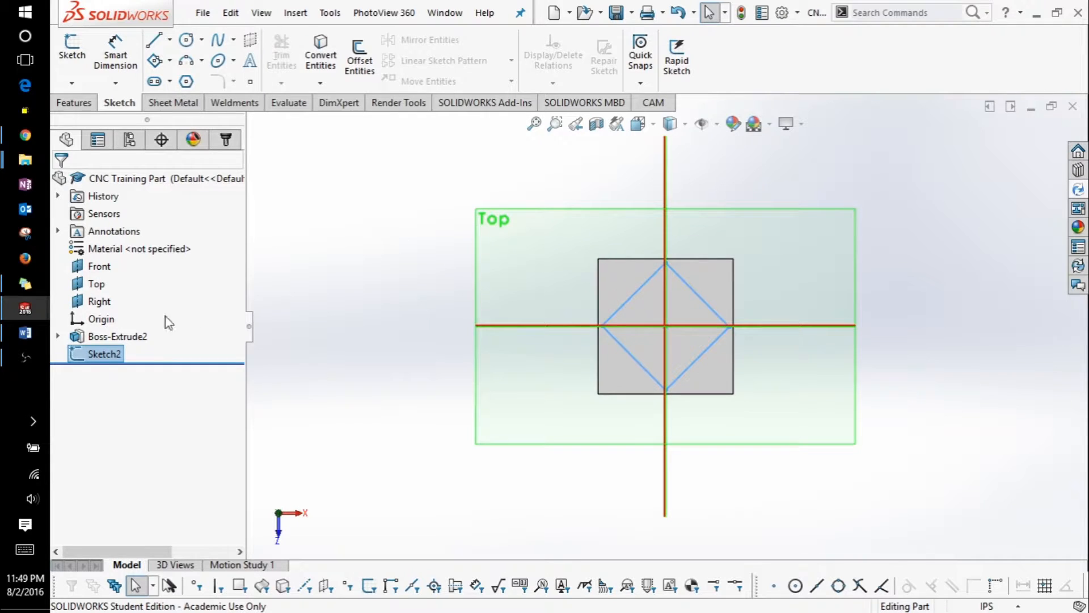
Extrude the diamond-shaped sketch upward from the block's top face as a Blind boss with a depth of 0.075 in
click(104, 355)
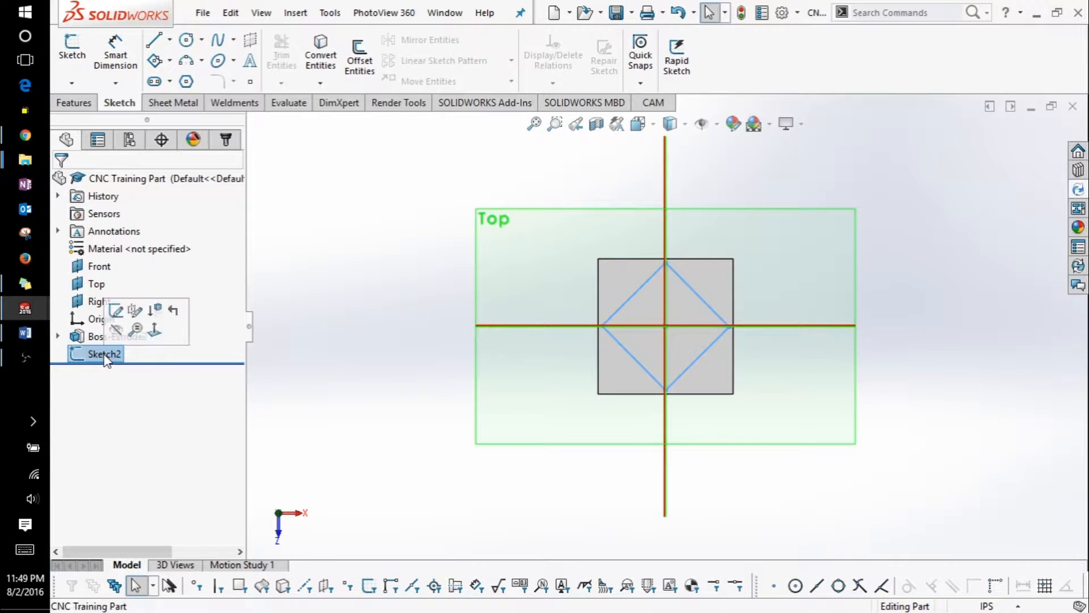
click(74, 102)
click(87, 66)
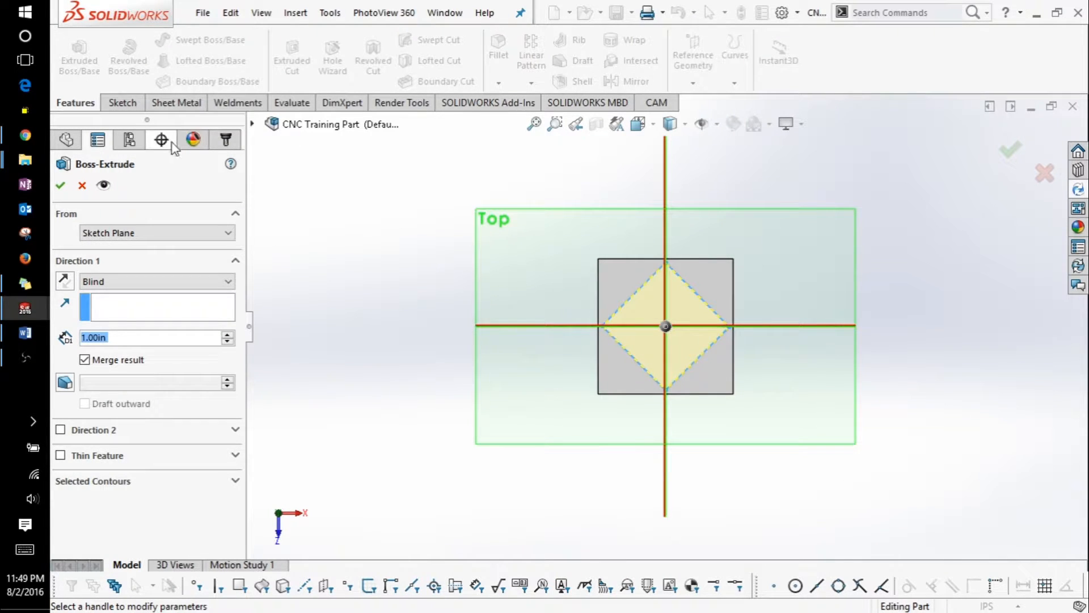
middle_drag(545, 382, 547, 241)
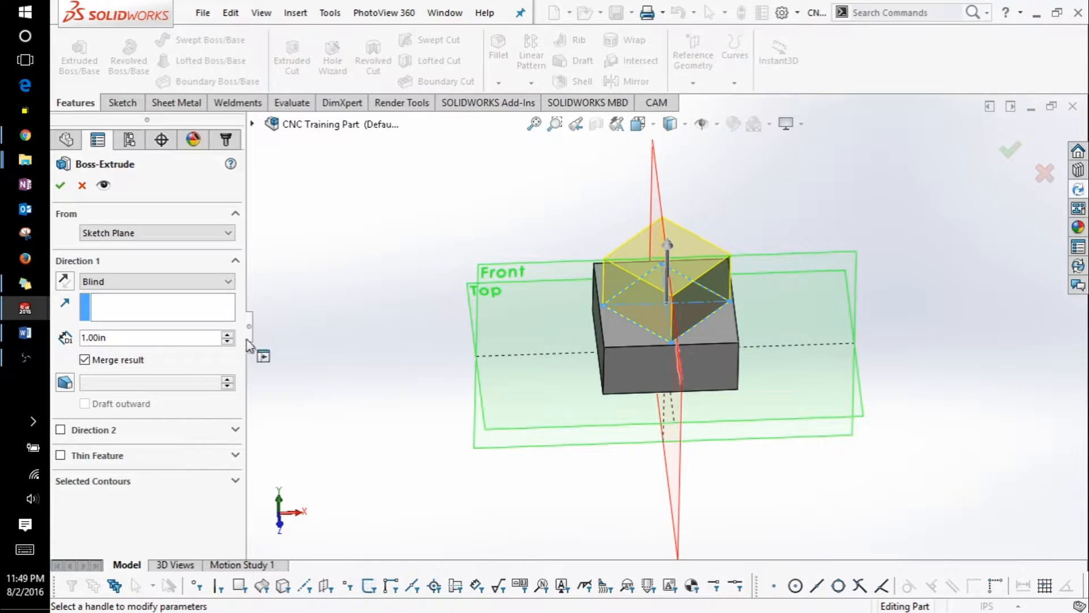
click(142, 338)
drag(142, 339, 63, 340)
text(0.075)
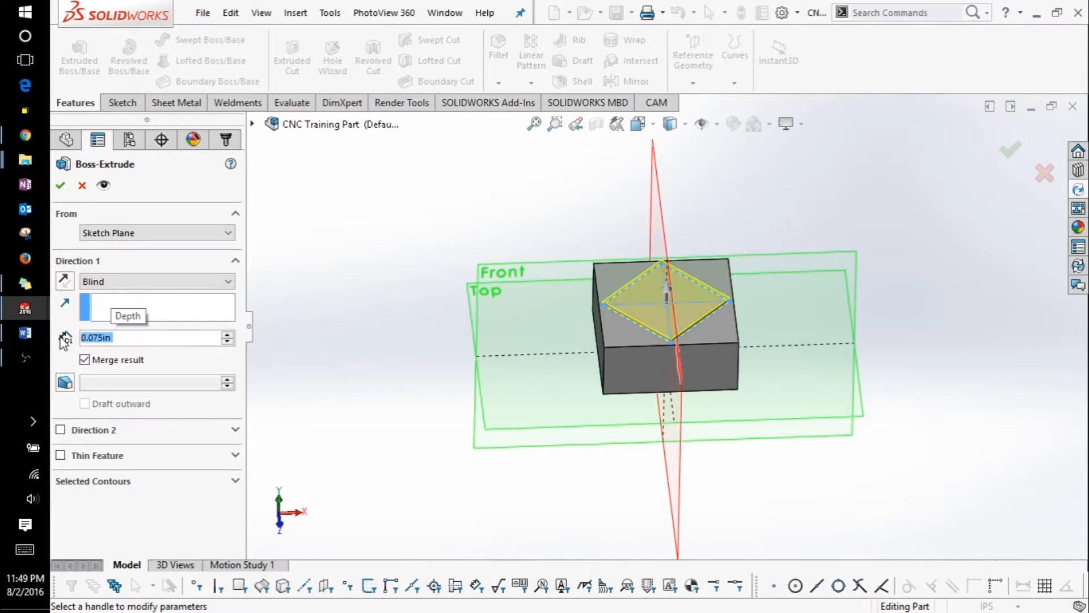
click(60, 185)
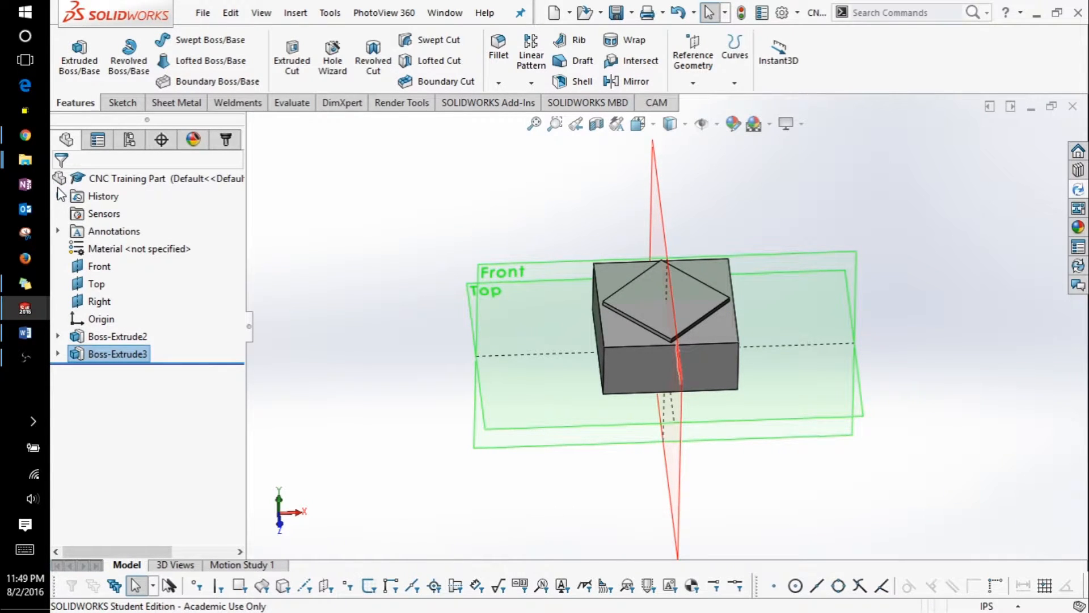
click(26, 358)
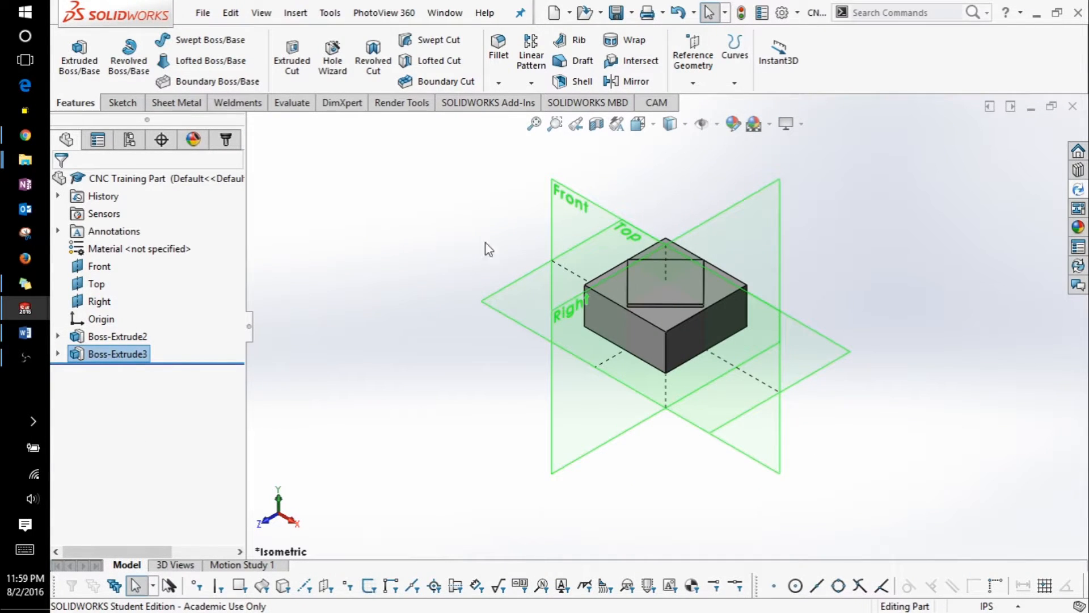
Start a new sketch on the top face of the diamond boss
click(671, 276)
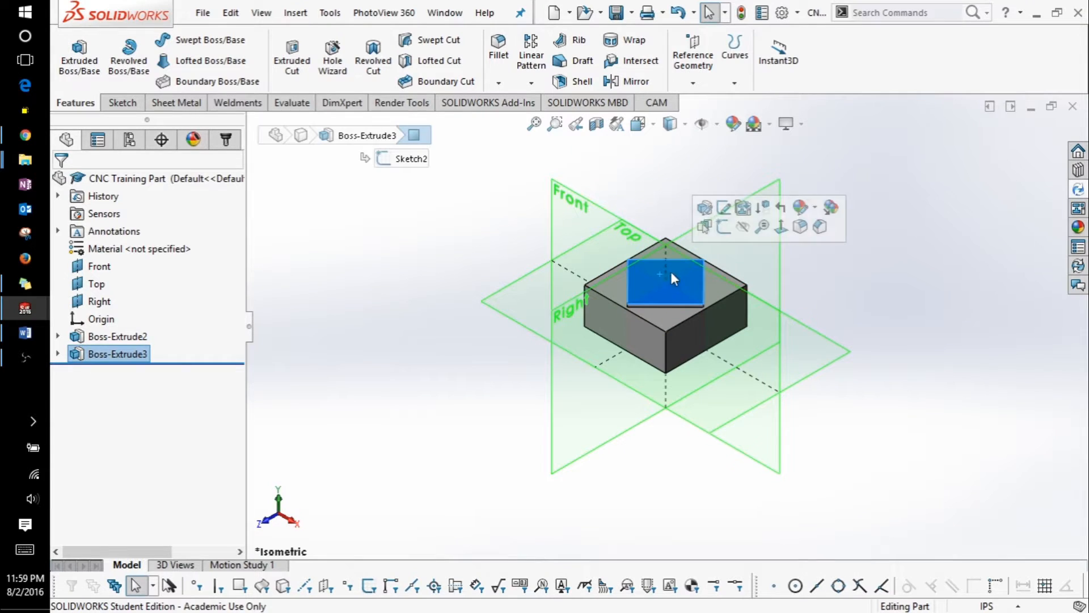
click(119, 102)
click(74, 55)
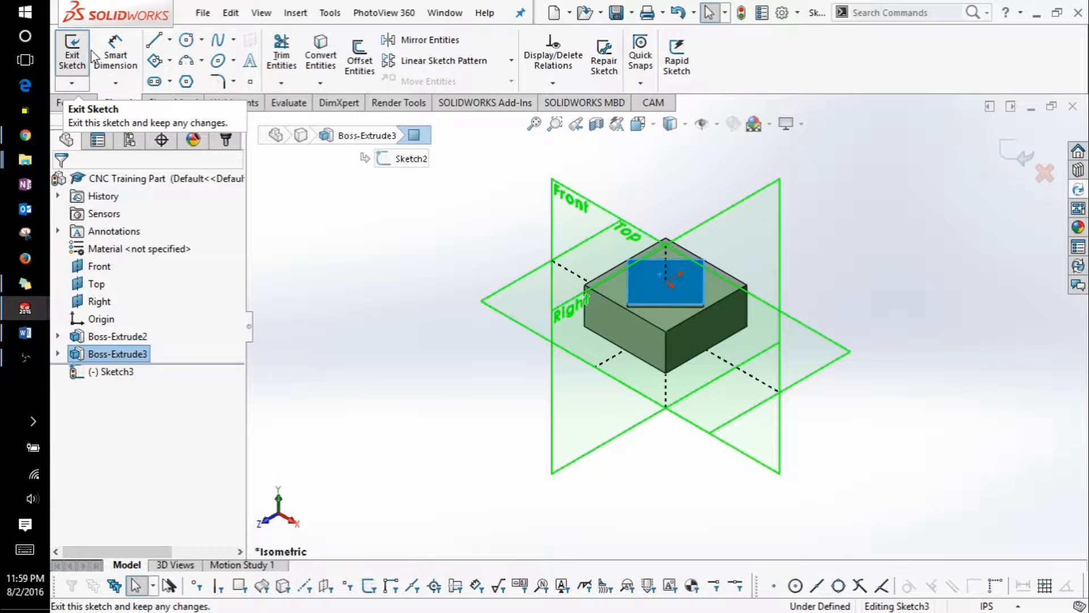
click(637, 131)
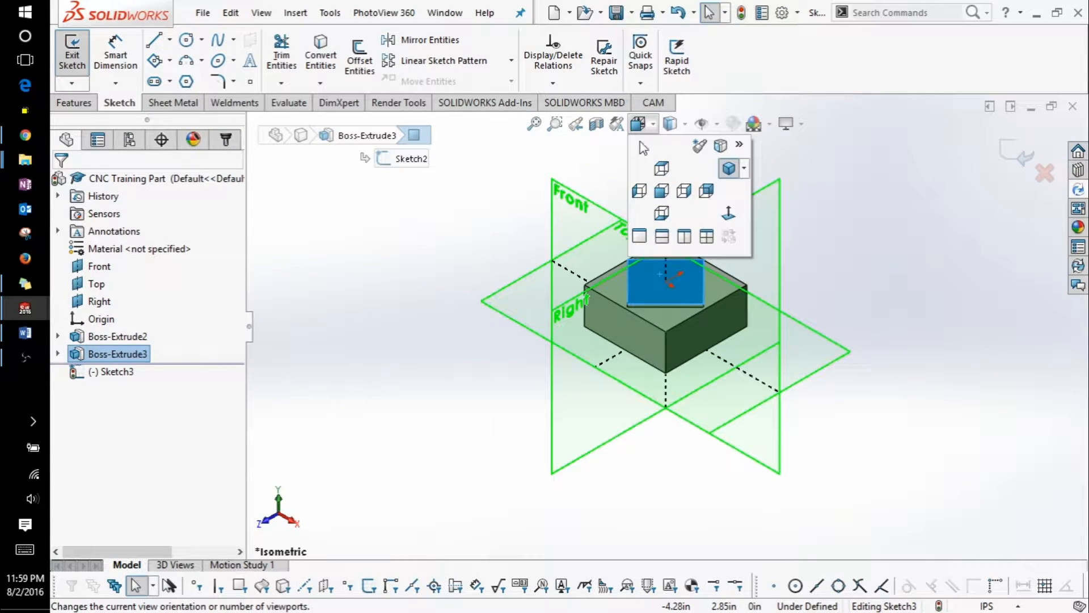
click(724, 220)
click(896, 249)
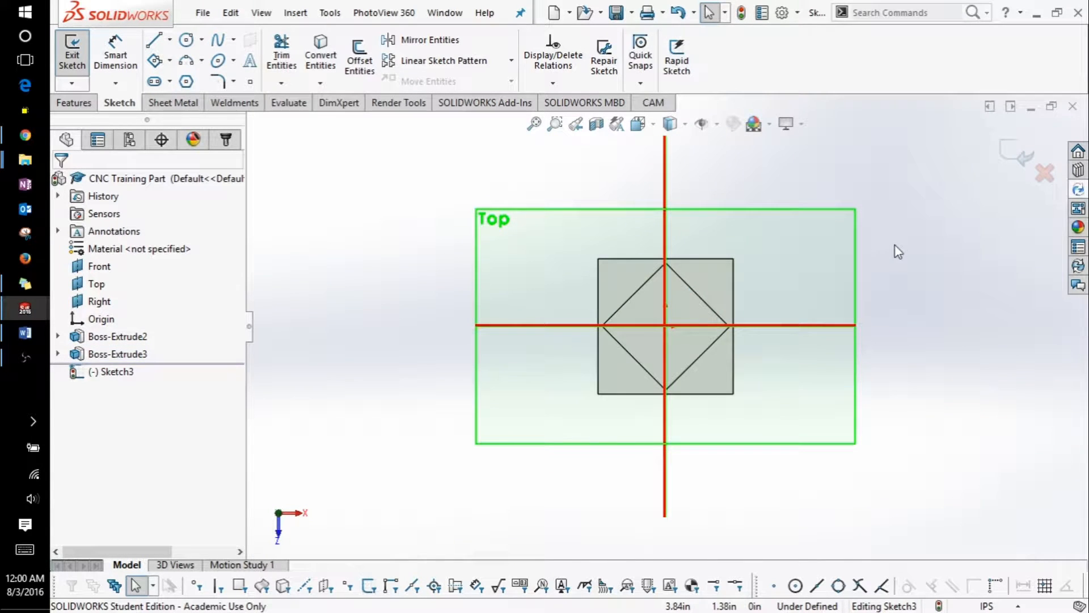
Sketch a circle centred on the origin, about 1.03 in in diameter, inside the diamond
click(202, 42)
click(214, 60)
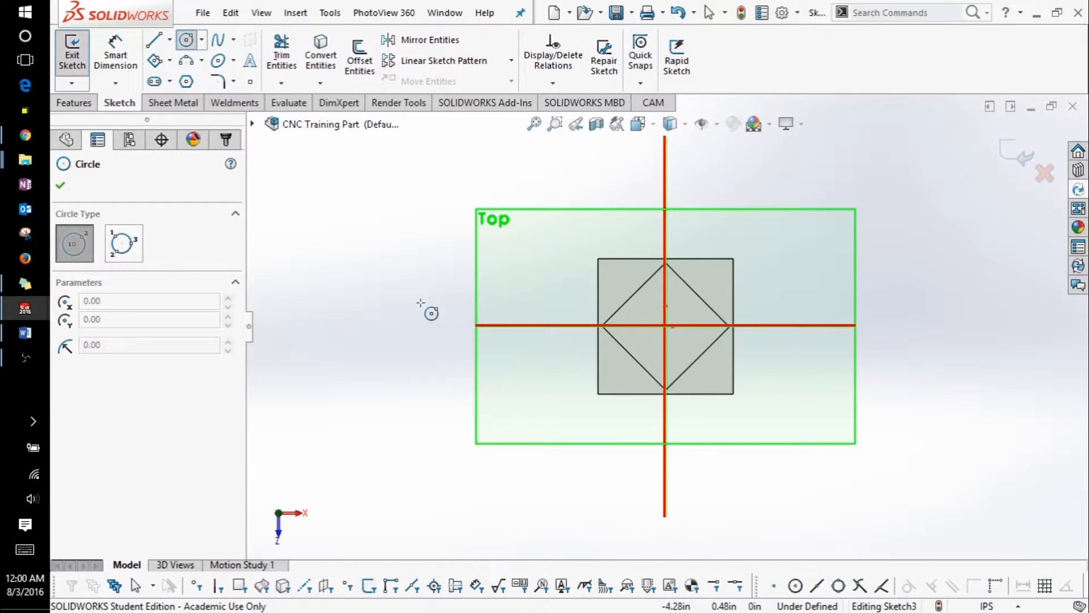
click(665, 325)
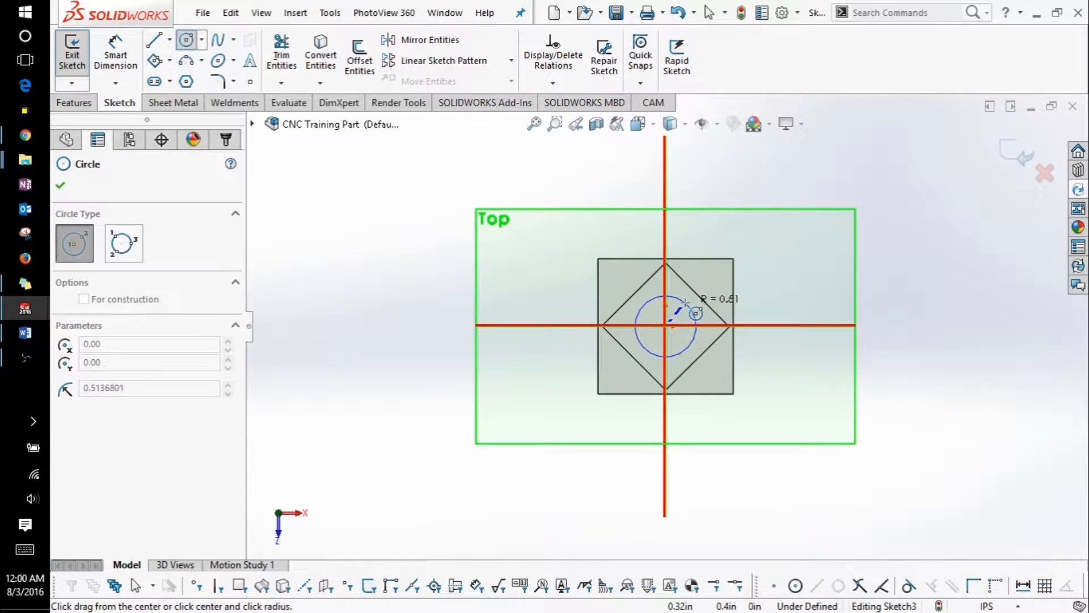
click(686, 302)
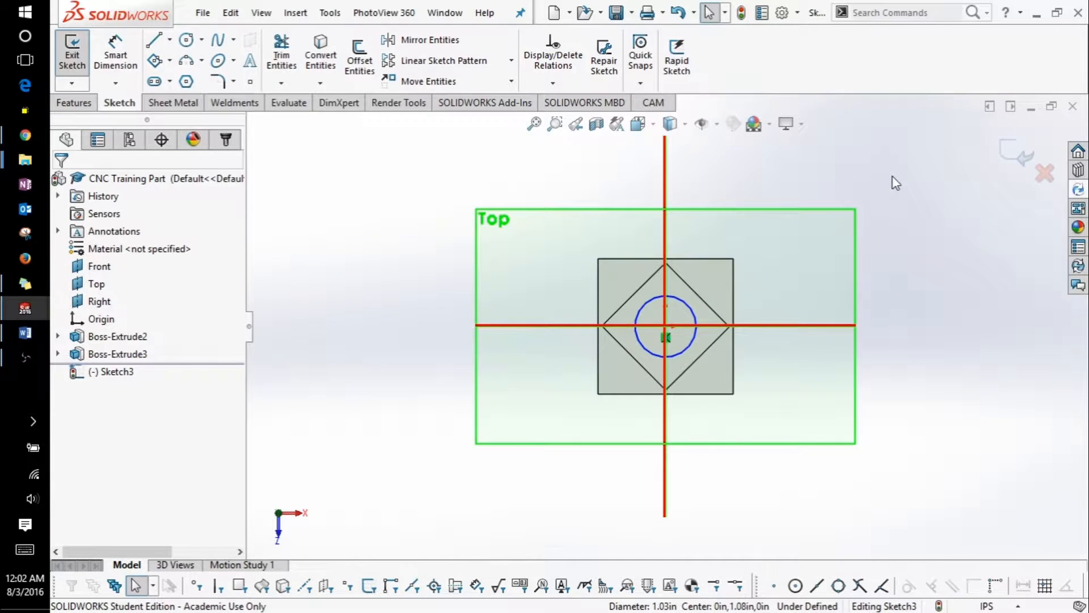
Dimension the circle's diameter with Smart Dimension, set it to 0.898 in and exit the sketch
click(116, 55)
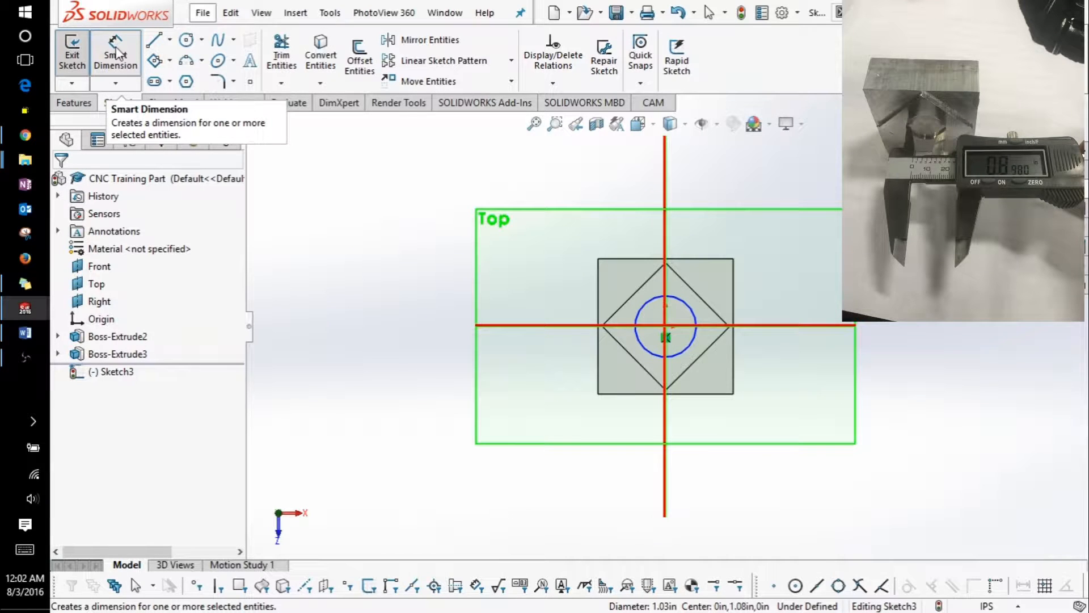
click(689, 311)
click(915, 342)
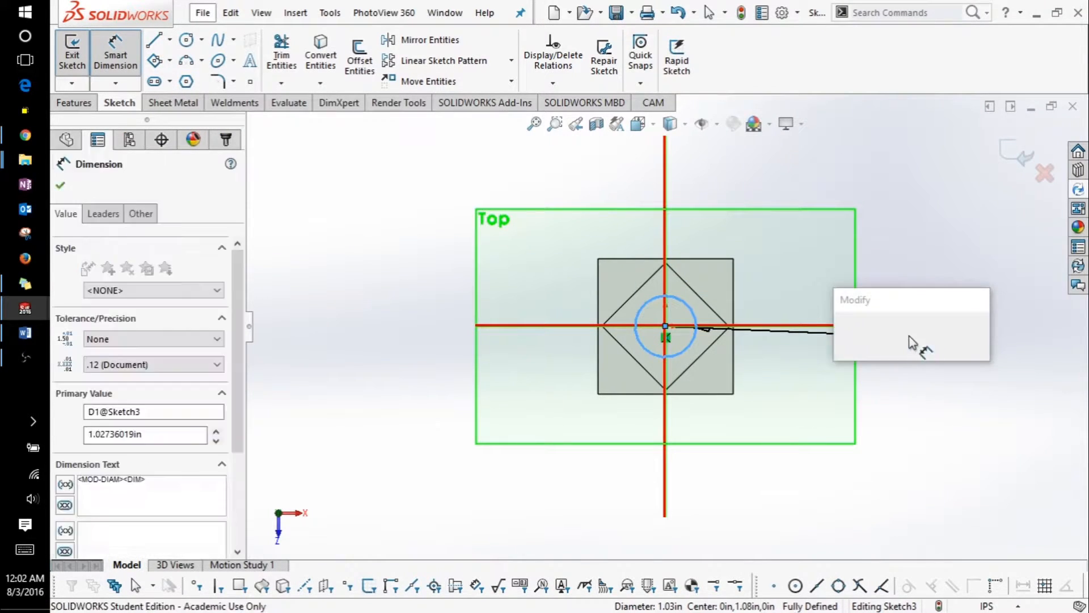
text(0.9)
text(98)
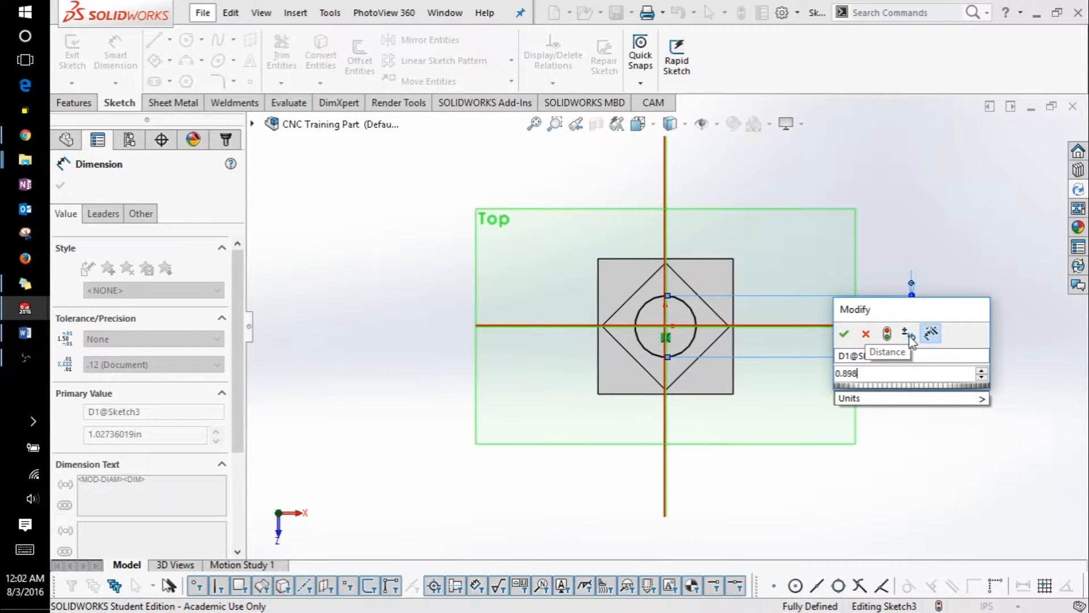
key(Return)
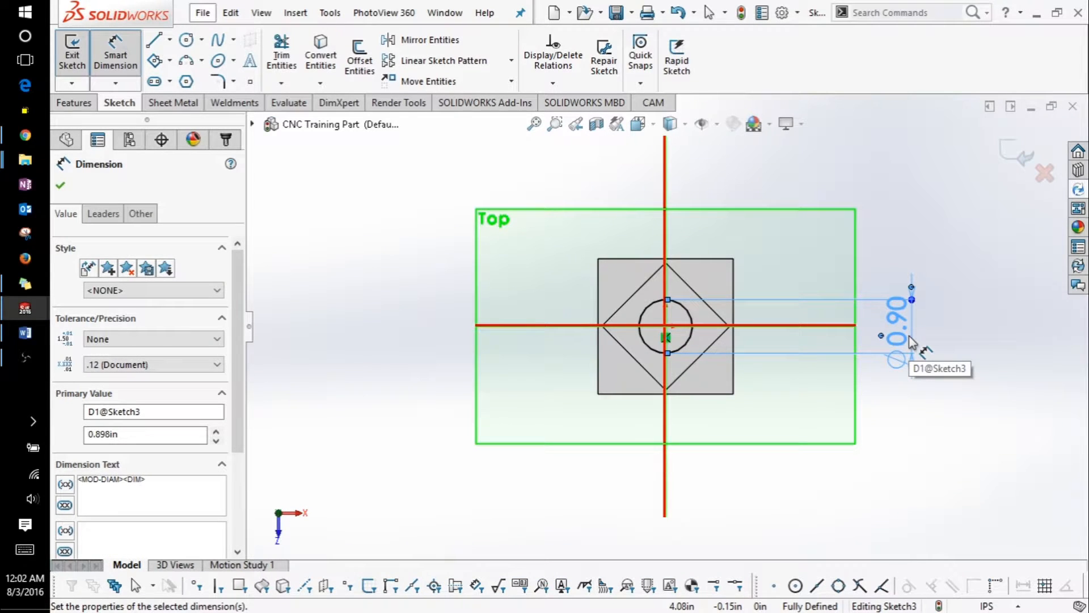
key(Escape)
click(1016, 160)
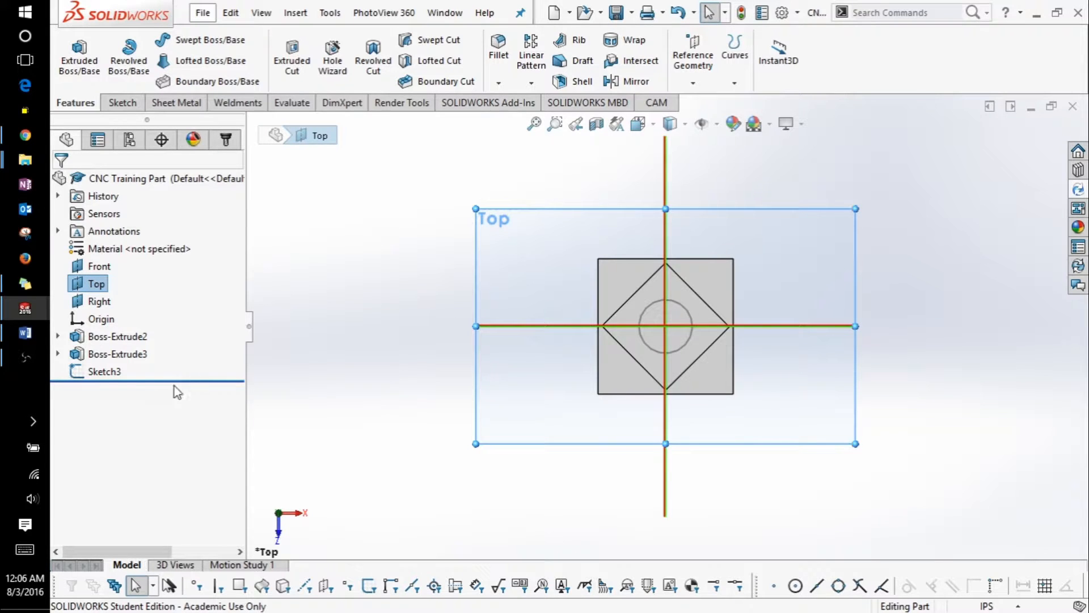
Cut the circle into the diamond boss with a Blind Extruded Cut at a depth of 0.075 in
click(112, 375)
click(293, 50)
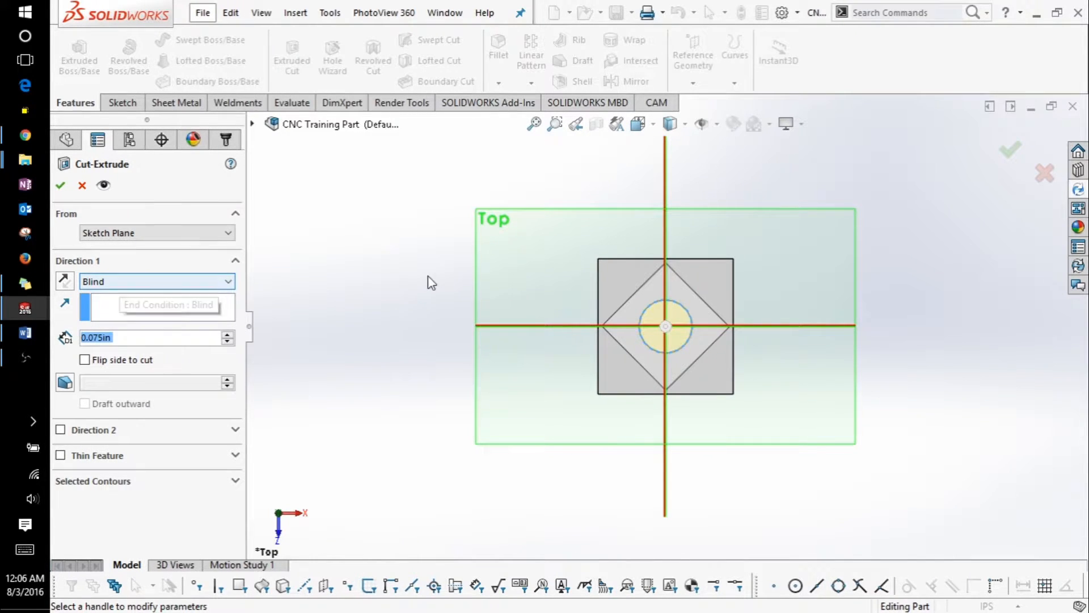
middle_drag(640, 278, 618, 209)
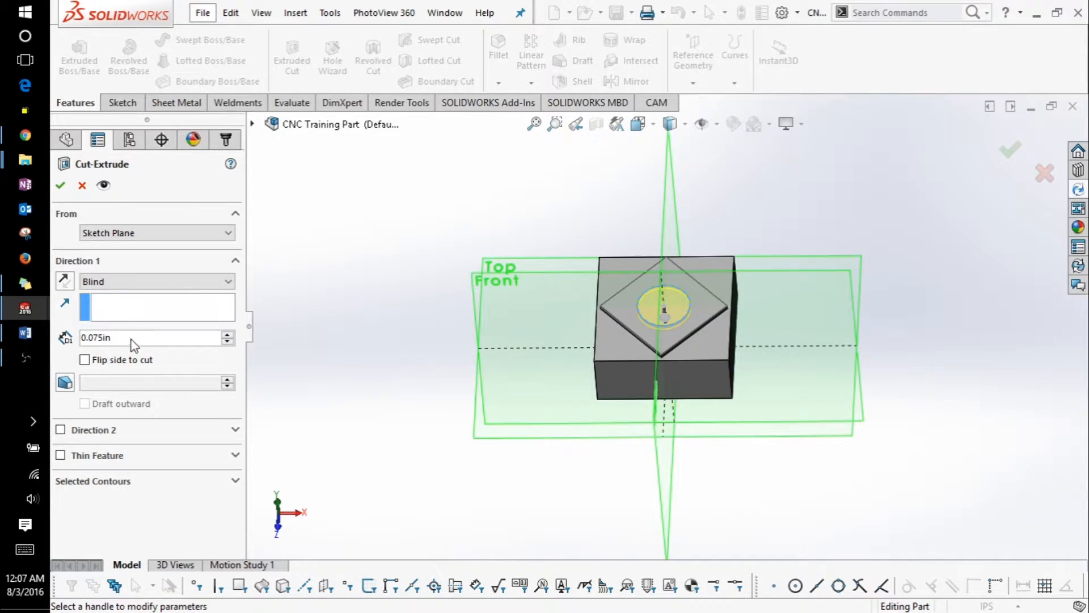
drag(134, 338, 49, 339)
text(0)
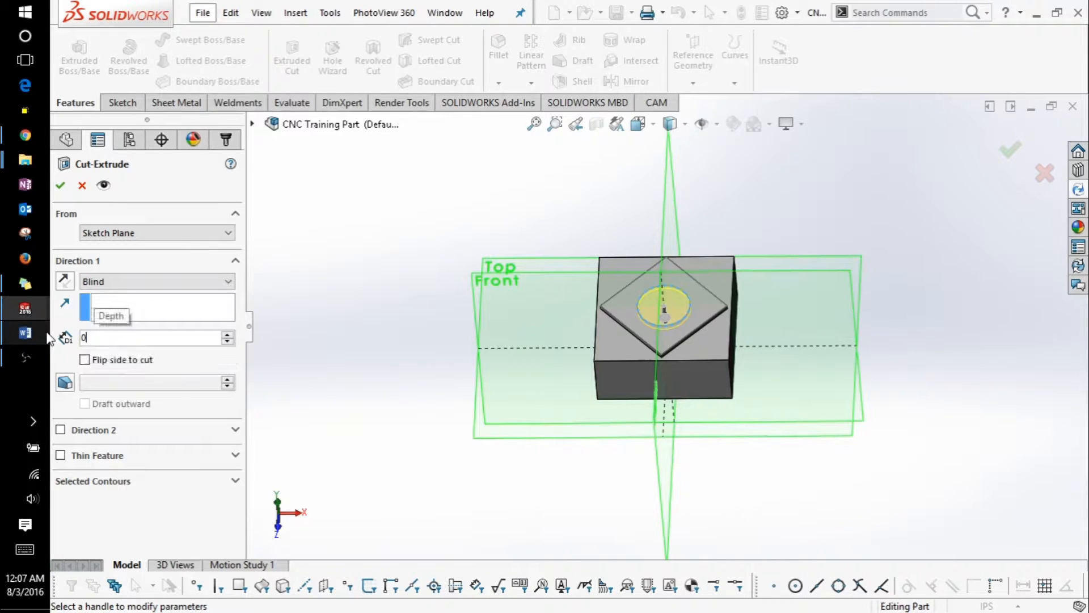
text(.075)
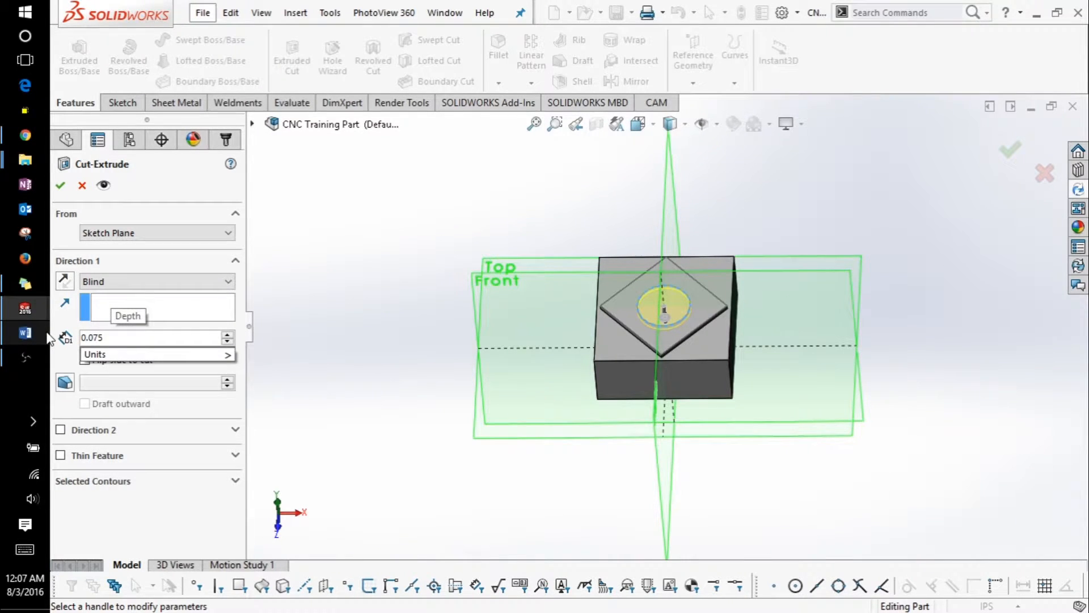
key(Return)
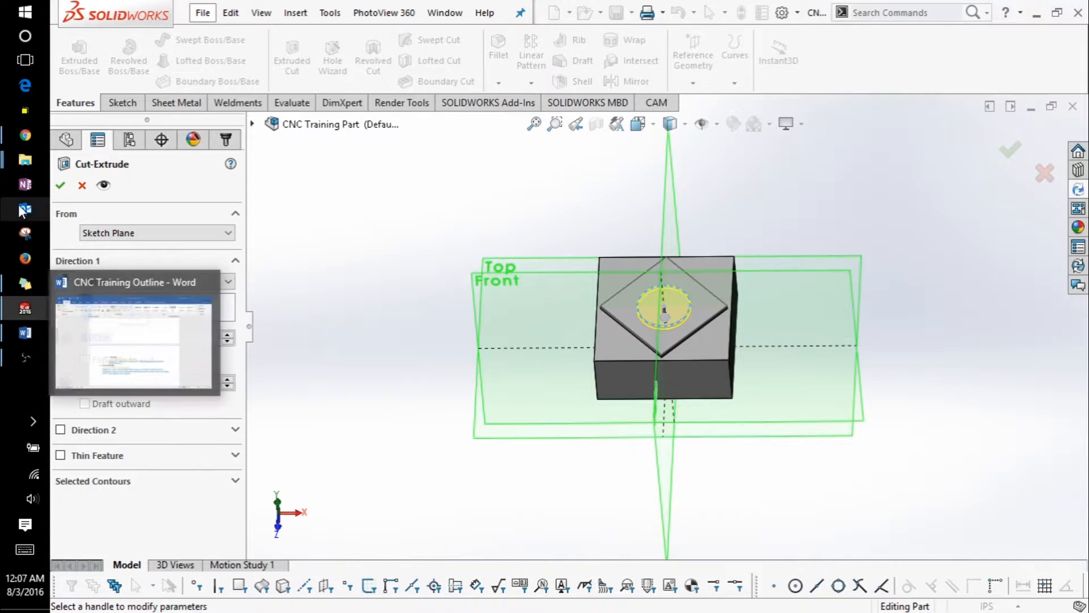
click(61, 186)
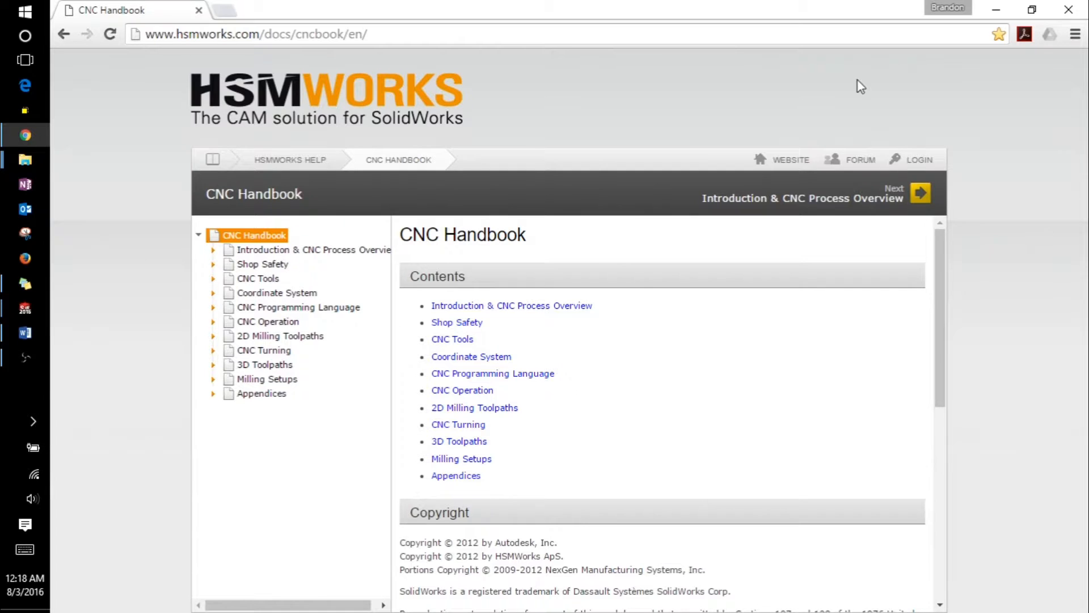
Switch back to SOLIDWORKS and start a new sketch on the top face of the diamond boss around the circular pocket
key(alt+Tab)
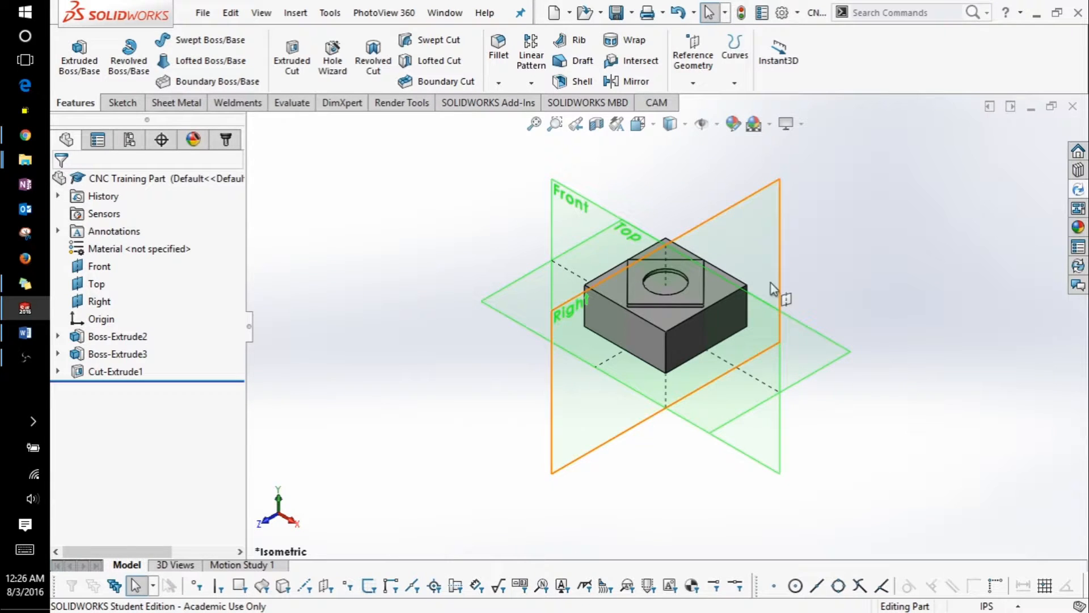
click(641, 288)
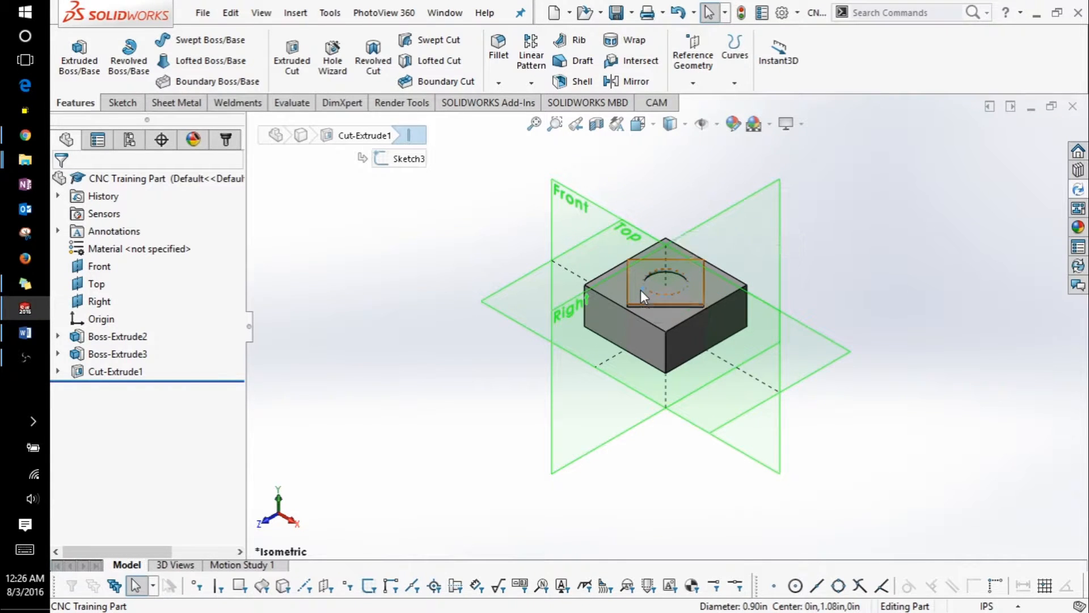
click(641, 290)
click(122, 105)
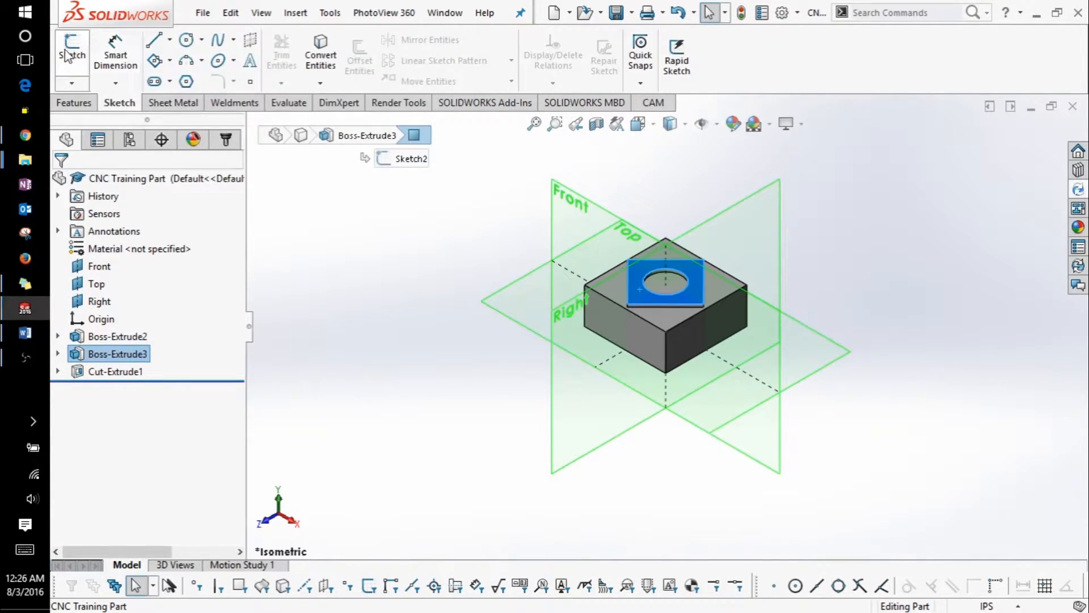
click(65, 49)
click(617, 126)
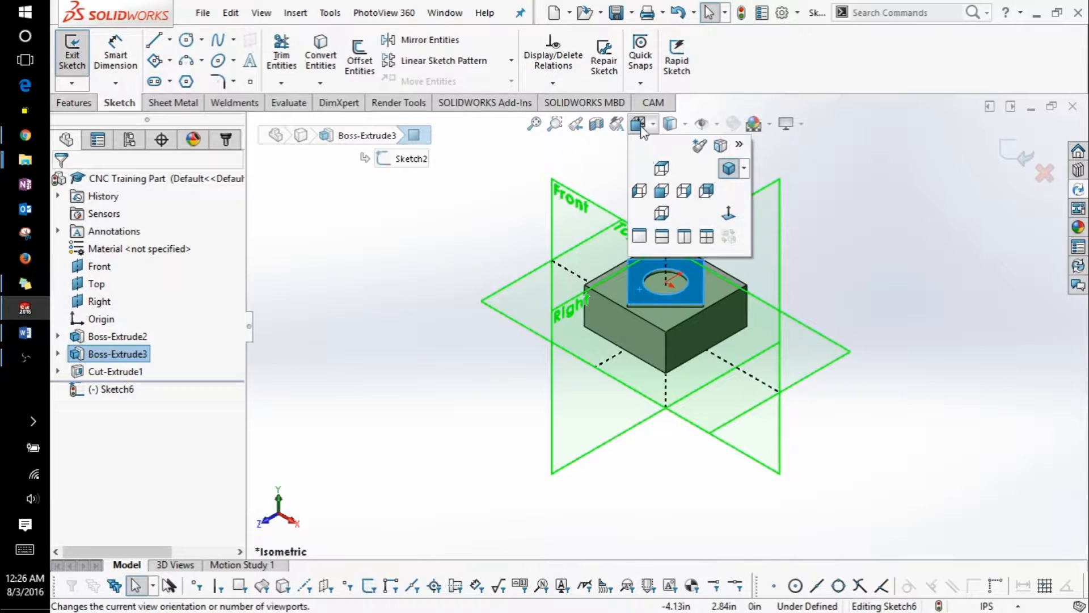
click(738, 219)
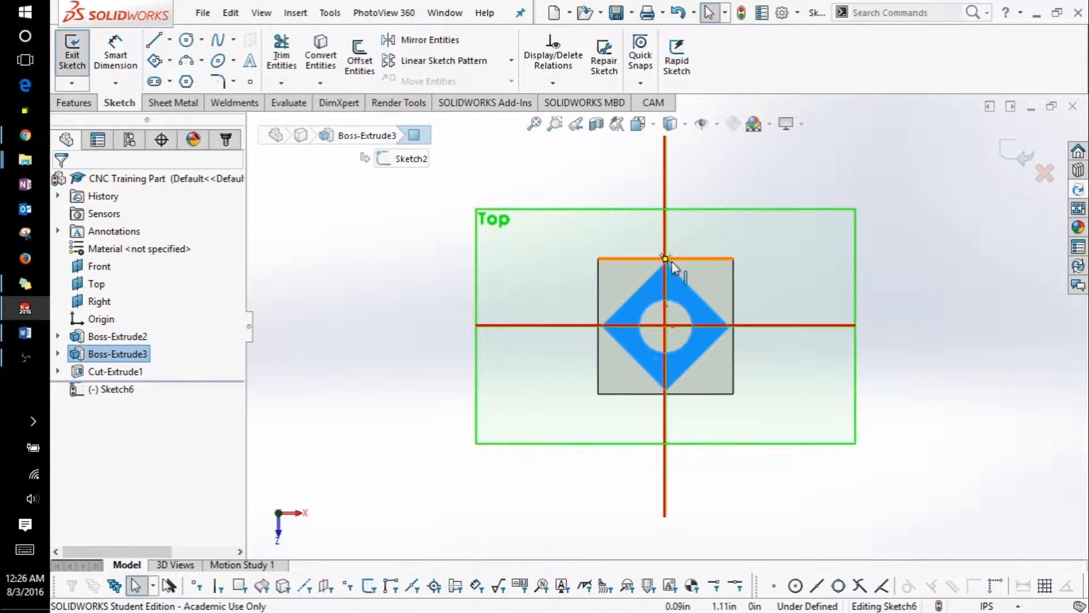
Project the block's four outer edges into the sketch with Convert Entities and exit the sketch
click(599, 354)
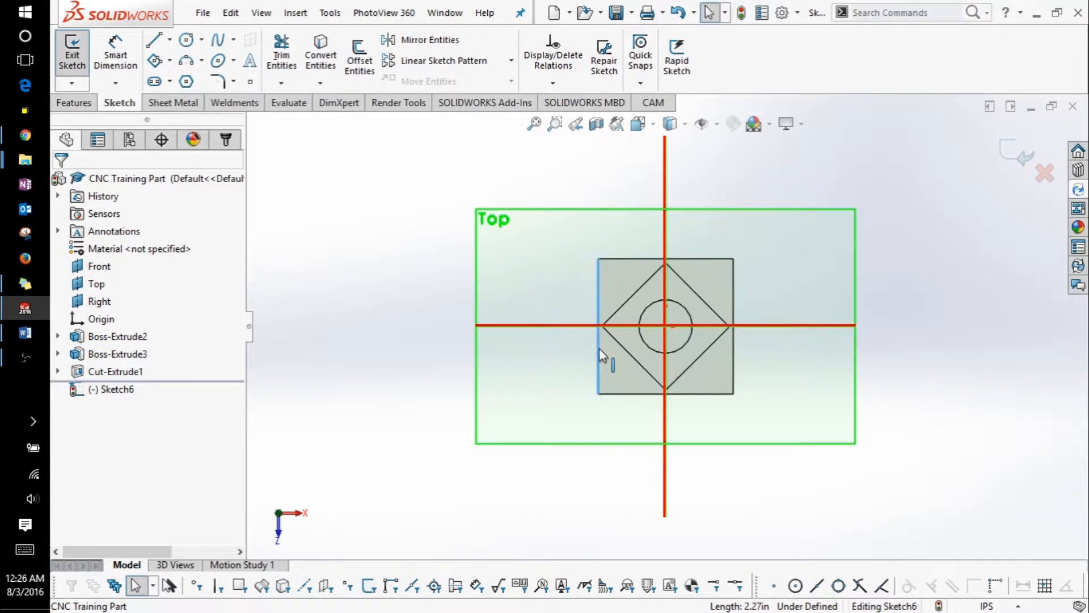
ctrl+click(620, 260)
ctrl+click(735, 309)
ctrl+click(714, 394)
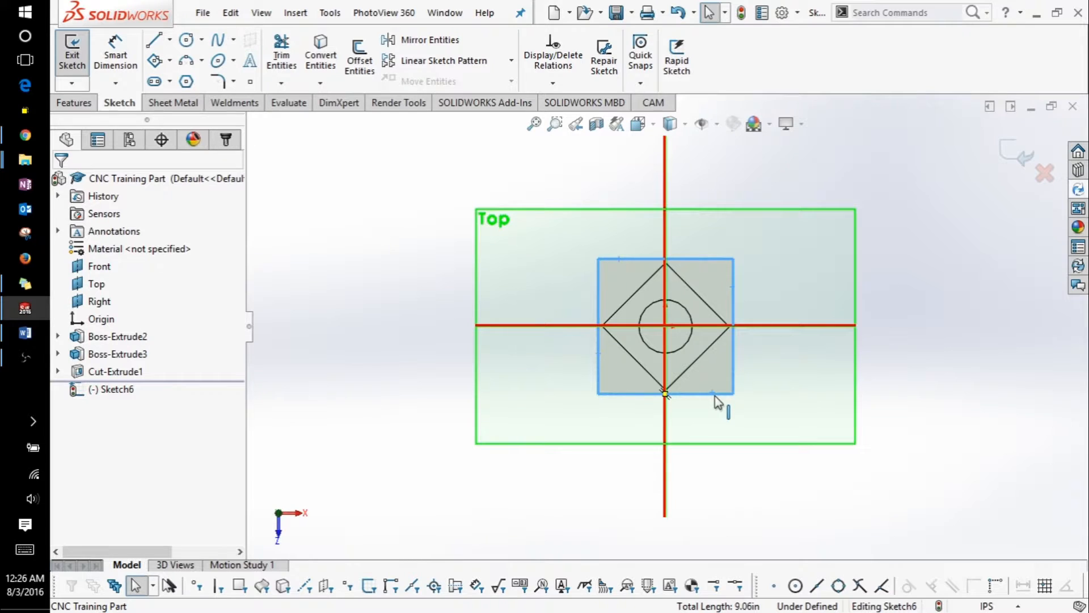
click(331, 56)
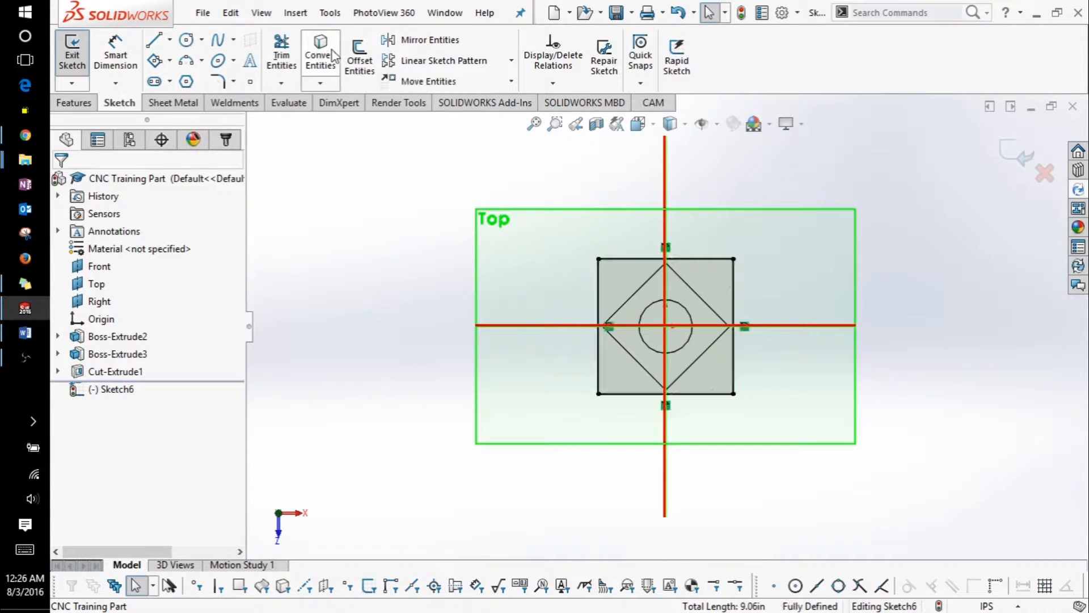
click(1008, 156)
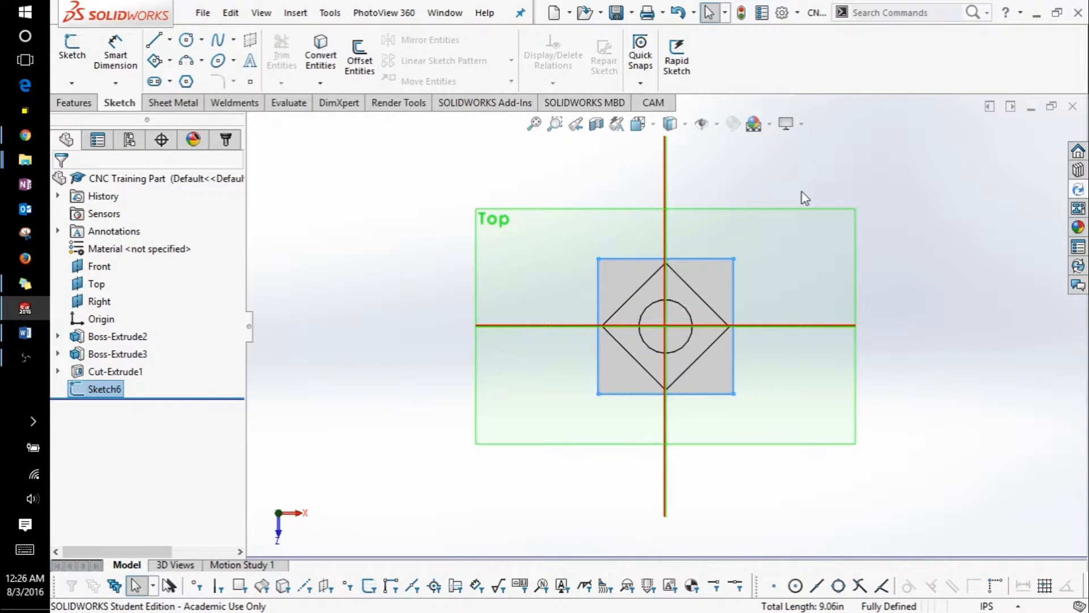
Extrude the converted square Up To Surface to the block's bottom face as a separate body, with Merge result turned off
click(75, 103)
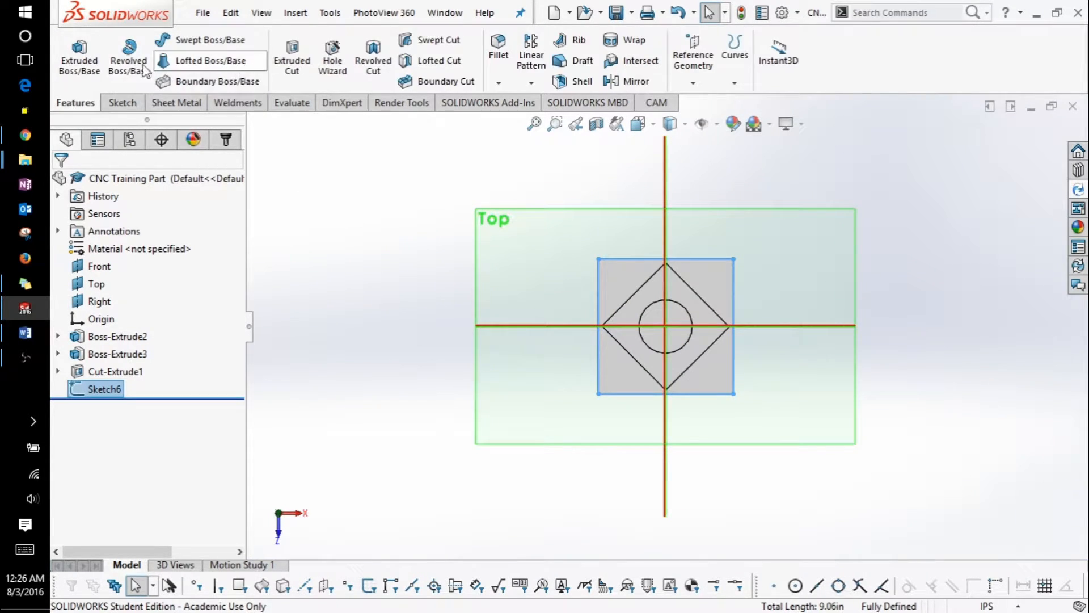
click(80, 58)
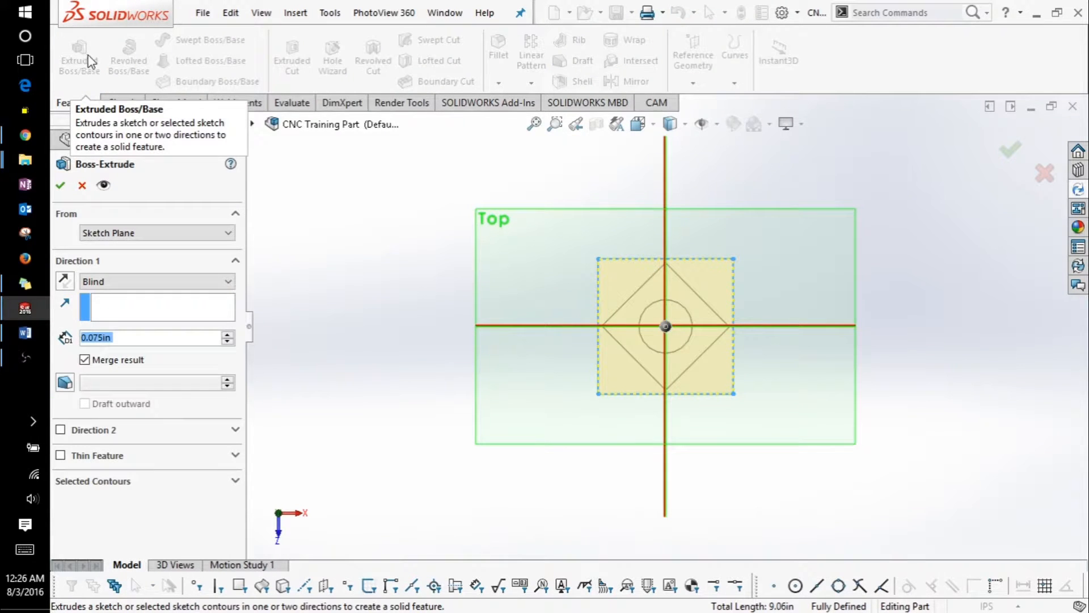
click(145, 281)
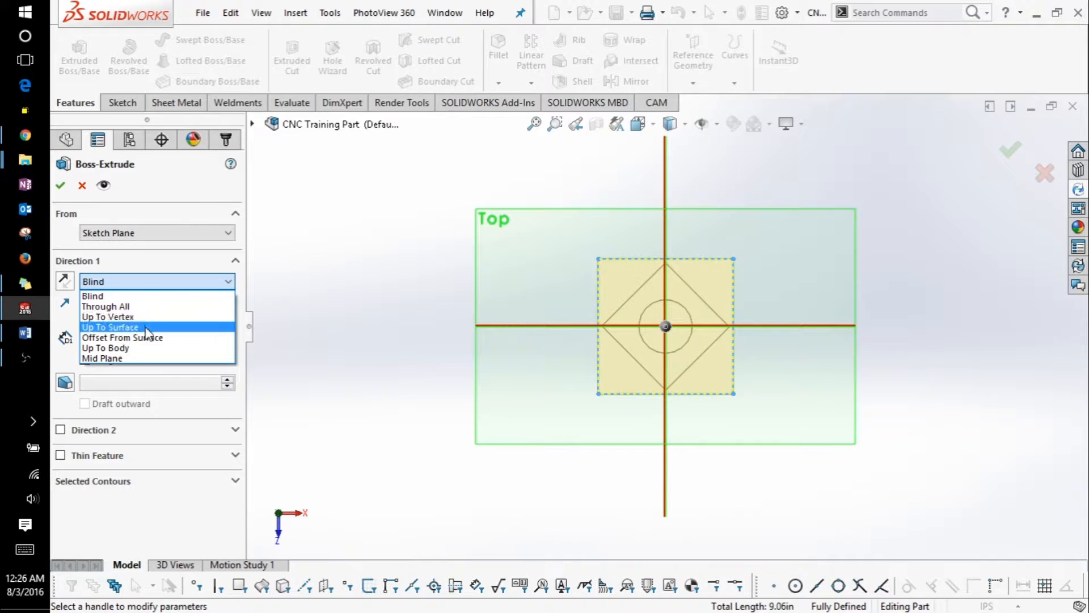
click(143, 332)
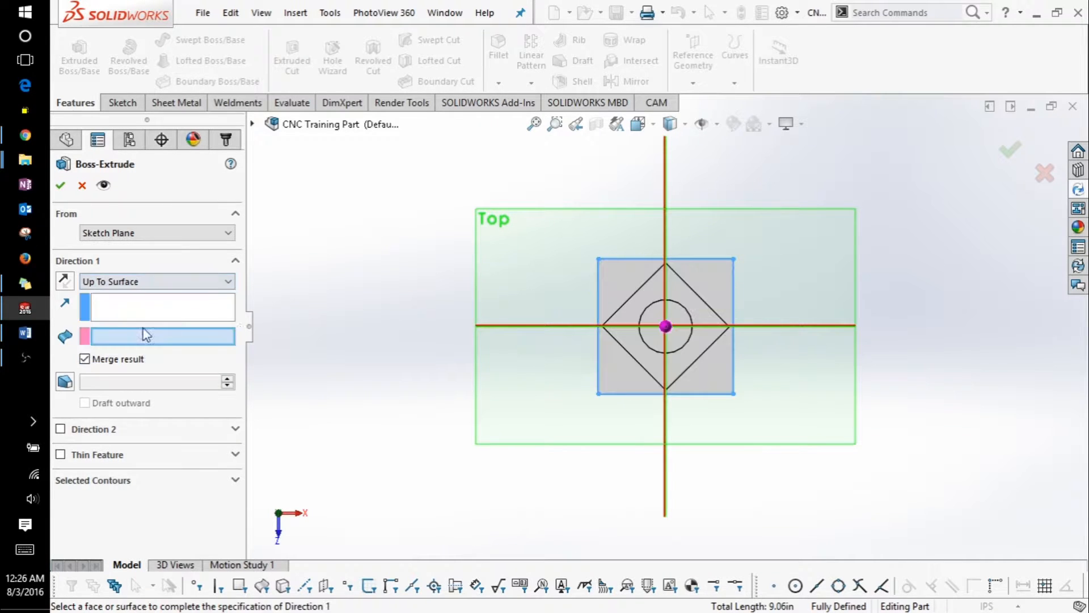
middle_drag(540, 353, 597, 299)
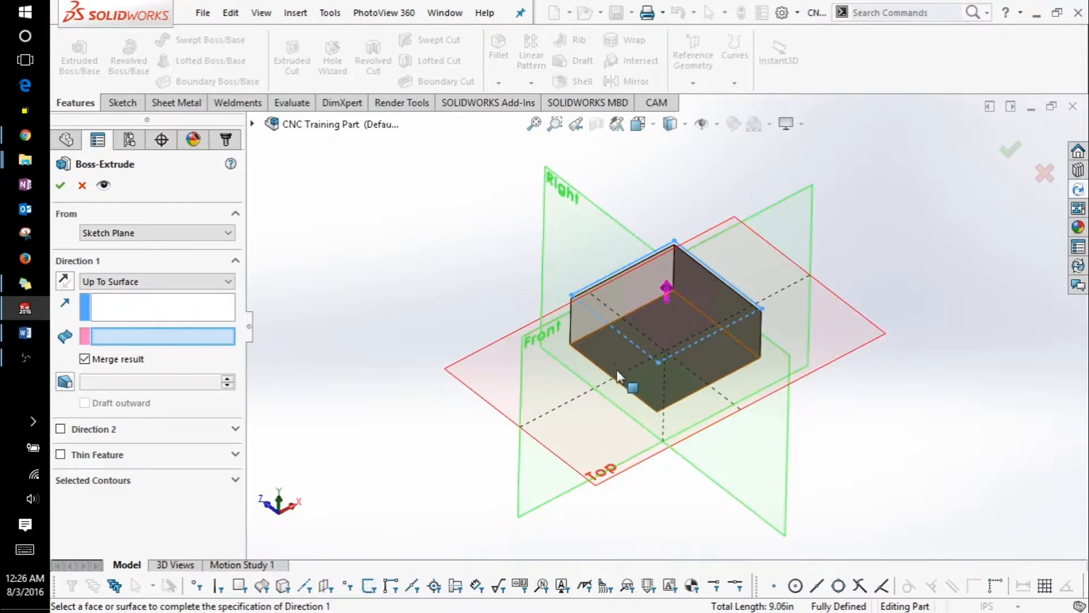
click(634, 357)
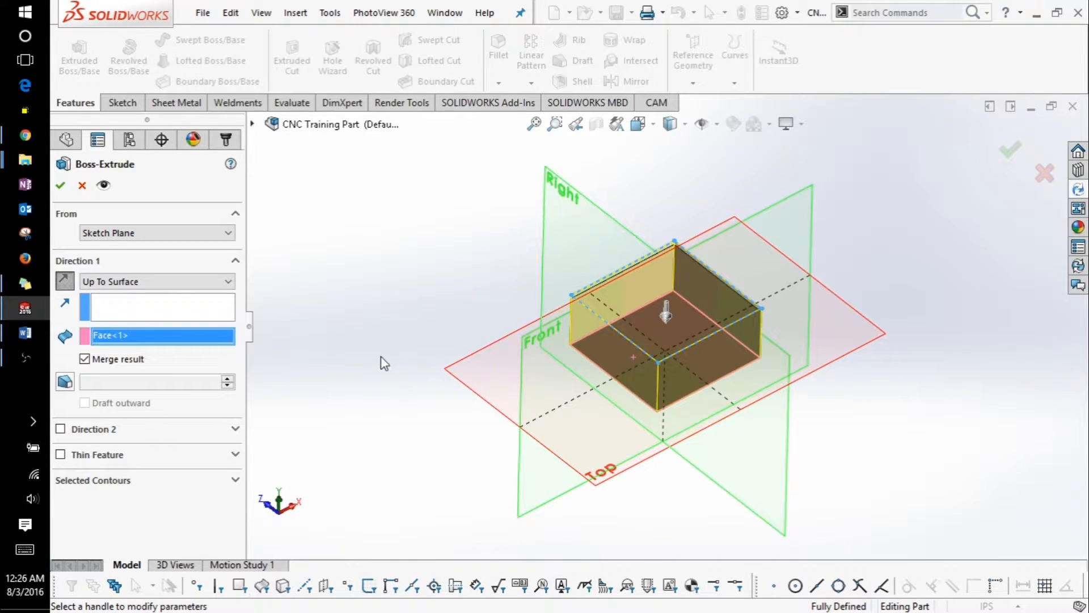
click(84, 359)
click(66, 183)
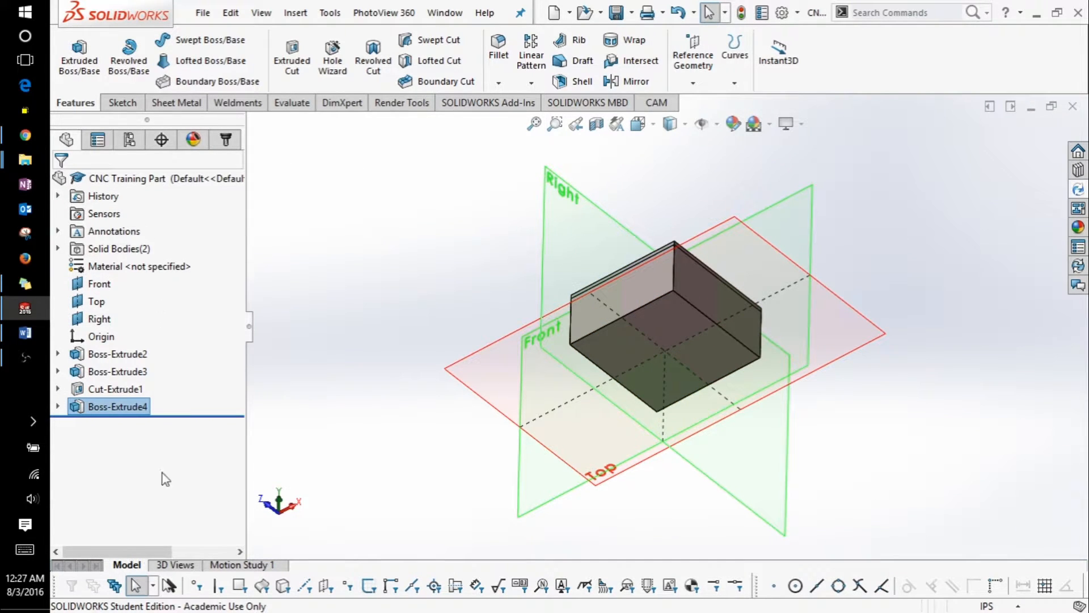
Make the enclosing body see-through with Change Transparency so the diamond boss and circular pocket show inside it
right_click(126, 407)
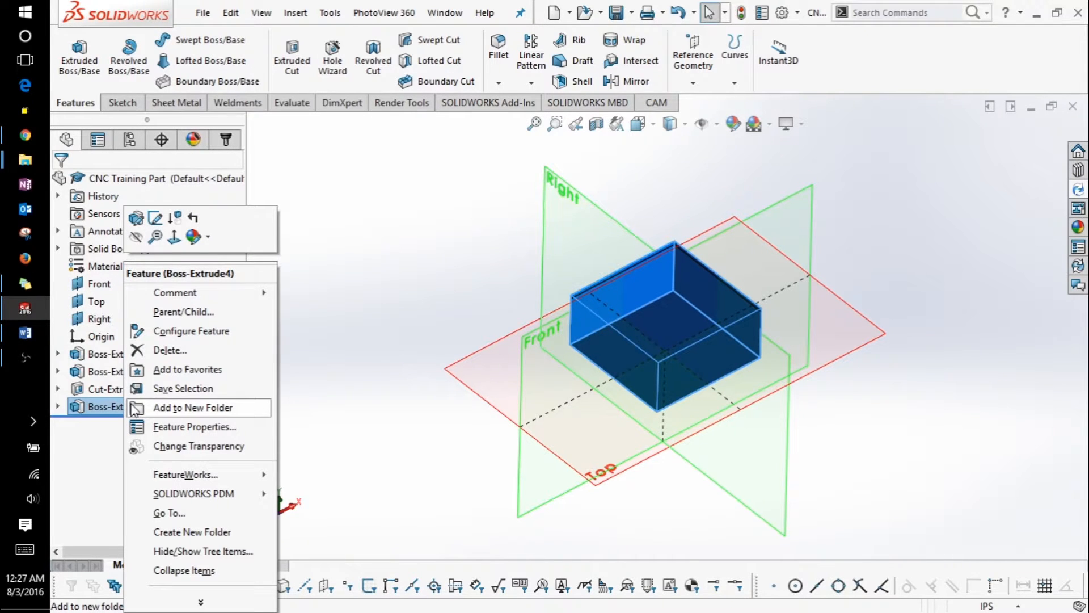
click(170, 445)
middle_drag(484, 258, 566, 434)
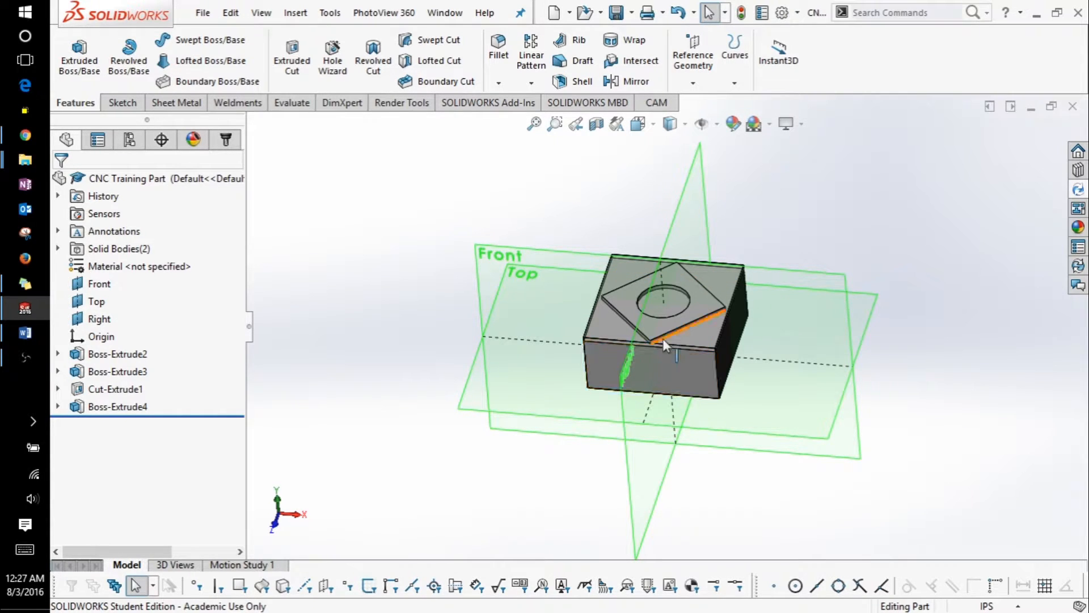
scroll(641, 312, down, 5)
scroll(641, 312, down, 3)
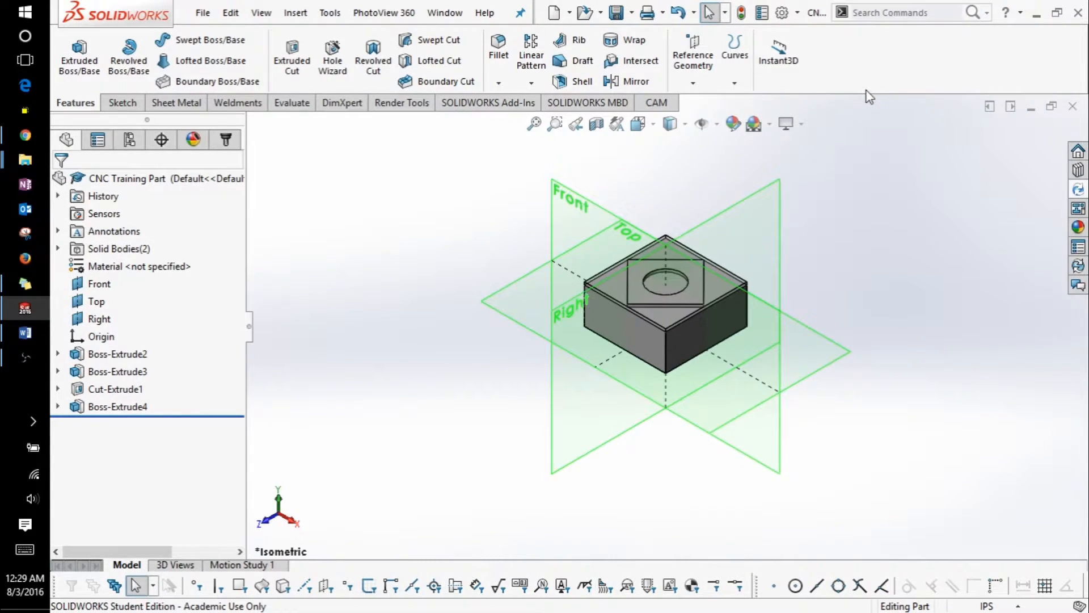
Create a reference coordinate system on the enclosing body's top front-left corner, with X along the front edge and Y along the left edge
click(687, 56)
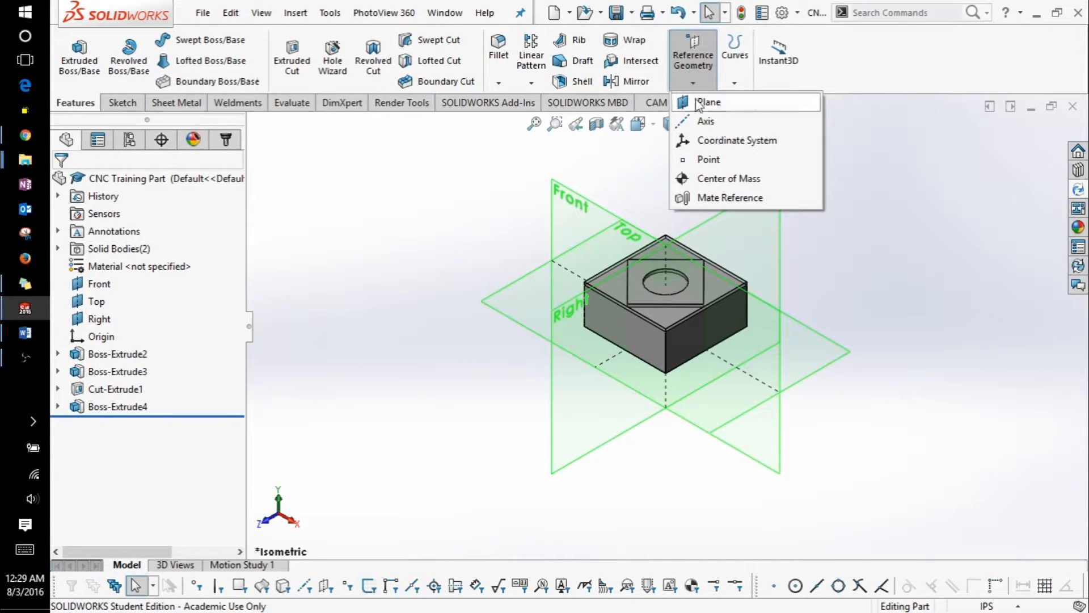
click(710, 144)
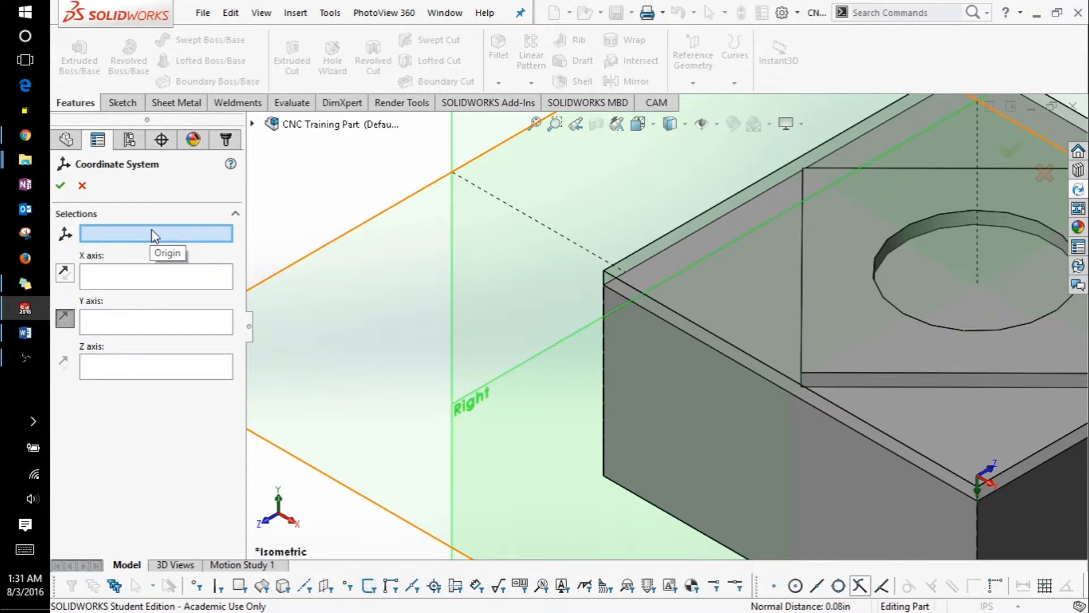
click(604, 274)
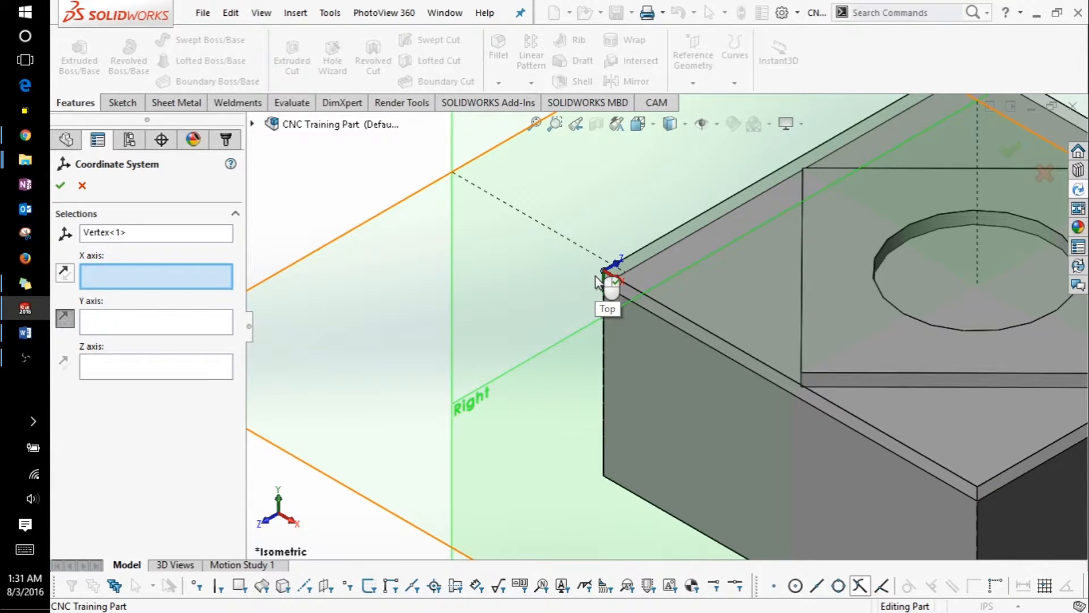
click(635, 305)
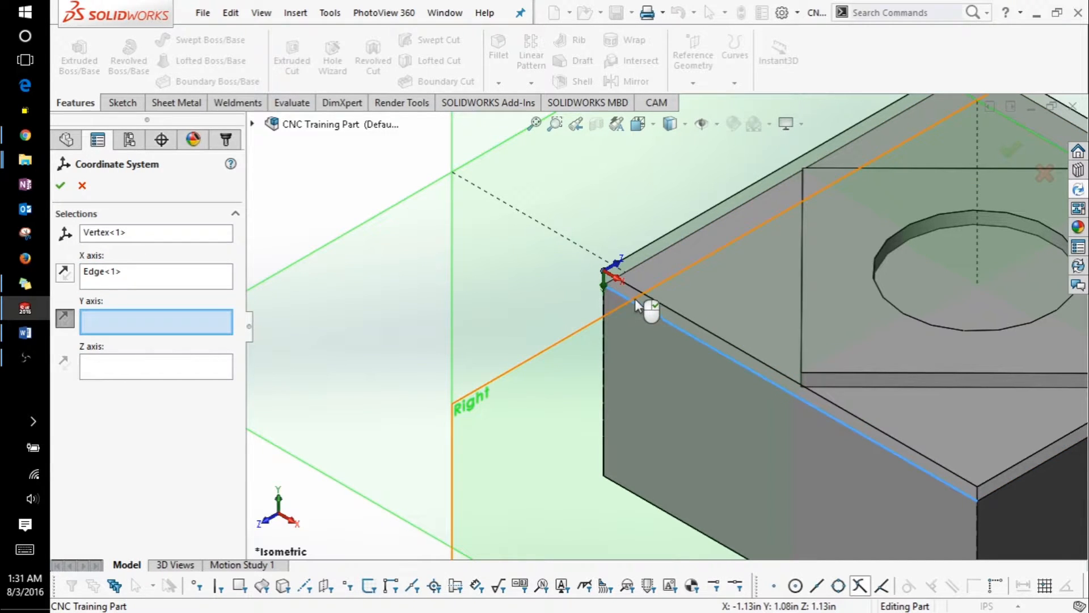
click(653, 265)
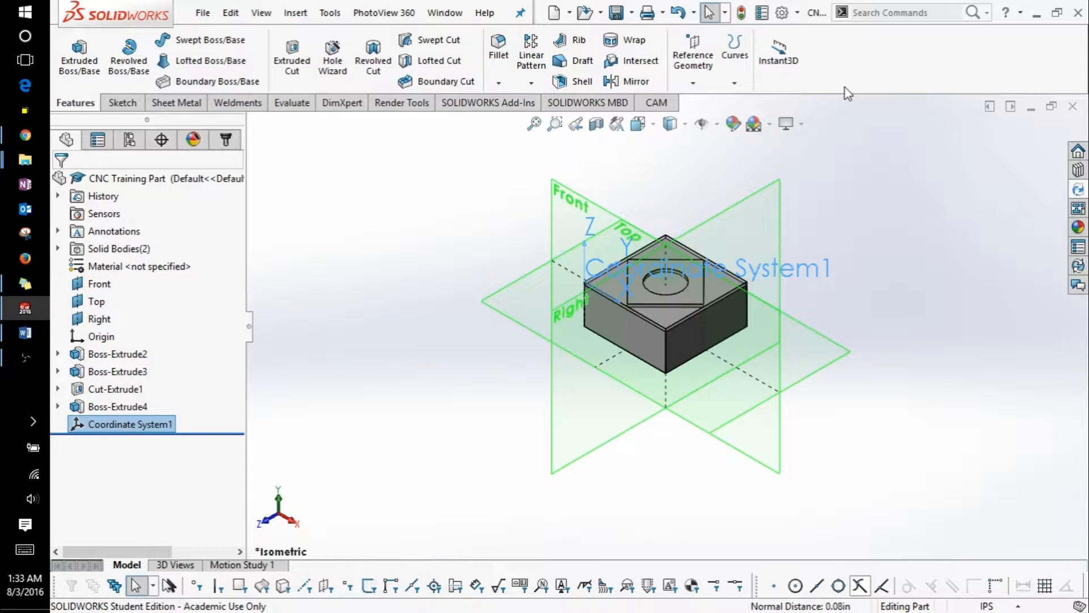
Start a new CAM job and assign the Cut-Extrude1 solid body as its model
click(652, 104)
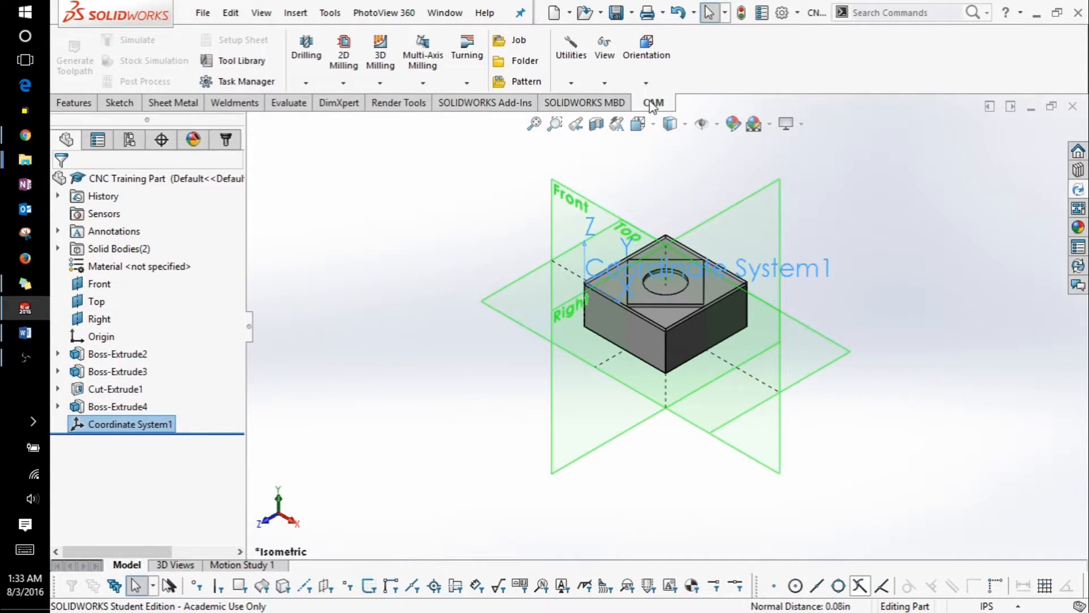
click(519, 41)
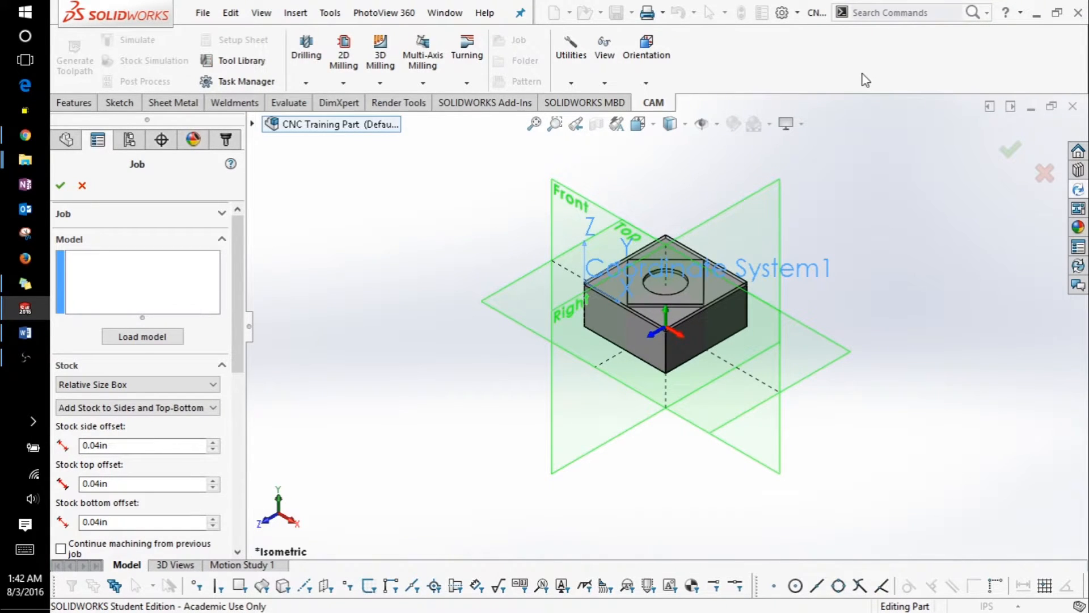
click(253, 126)
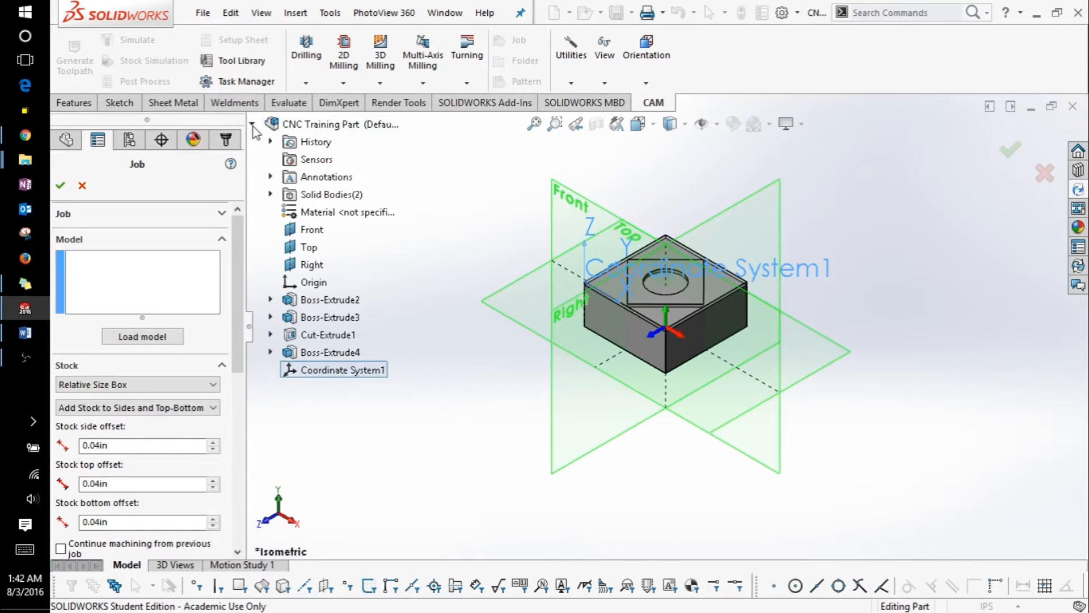
click(270, 195)
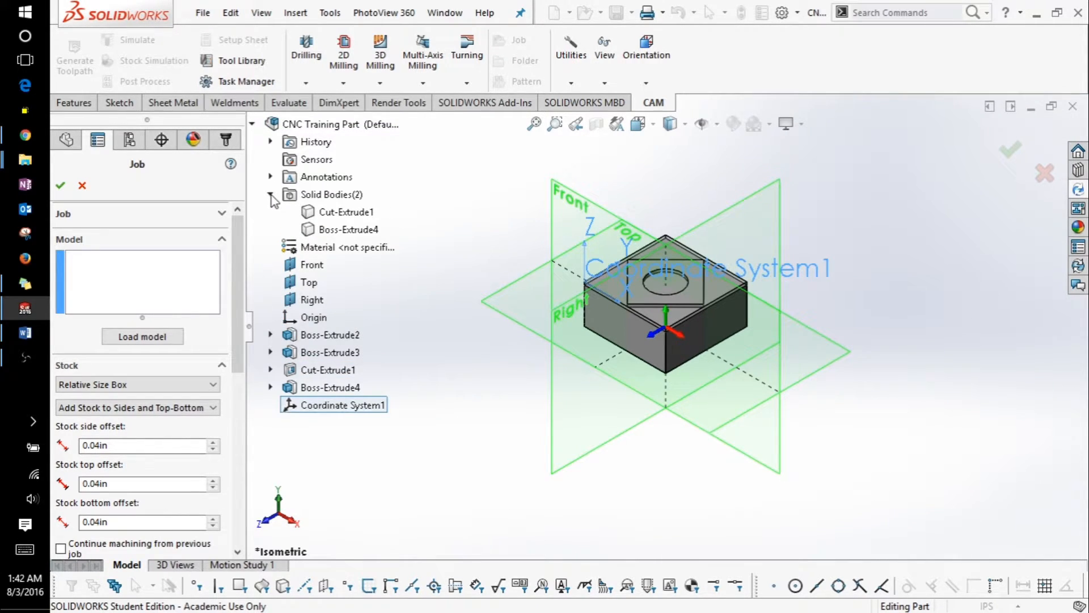
click(327, 214)
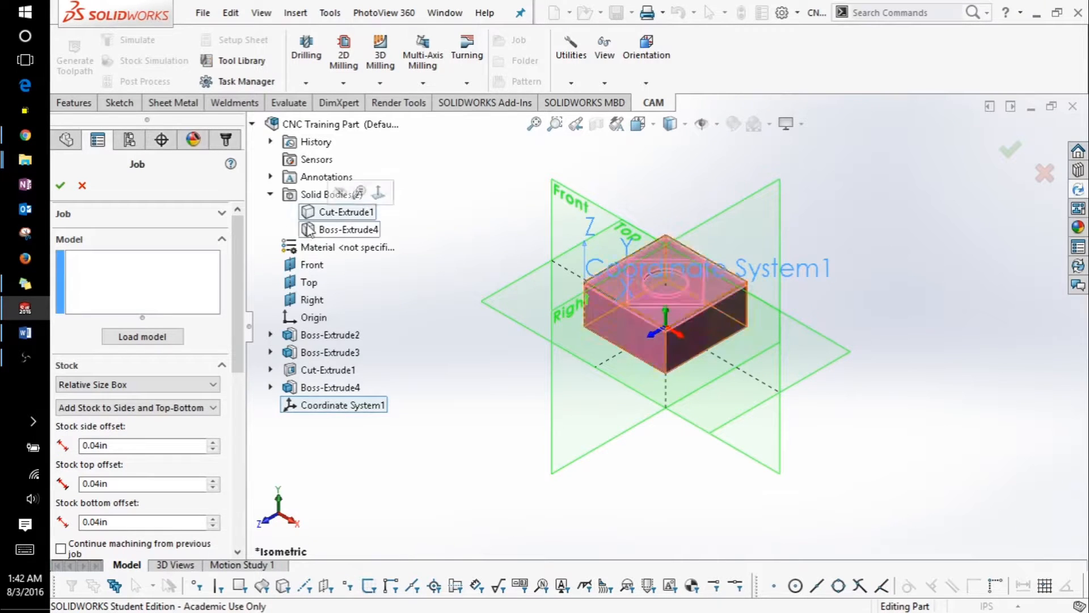
click(205, 277)
click(321, 216)
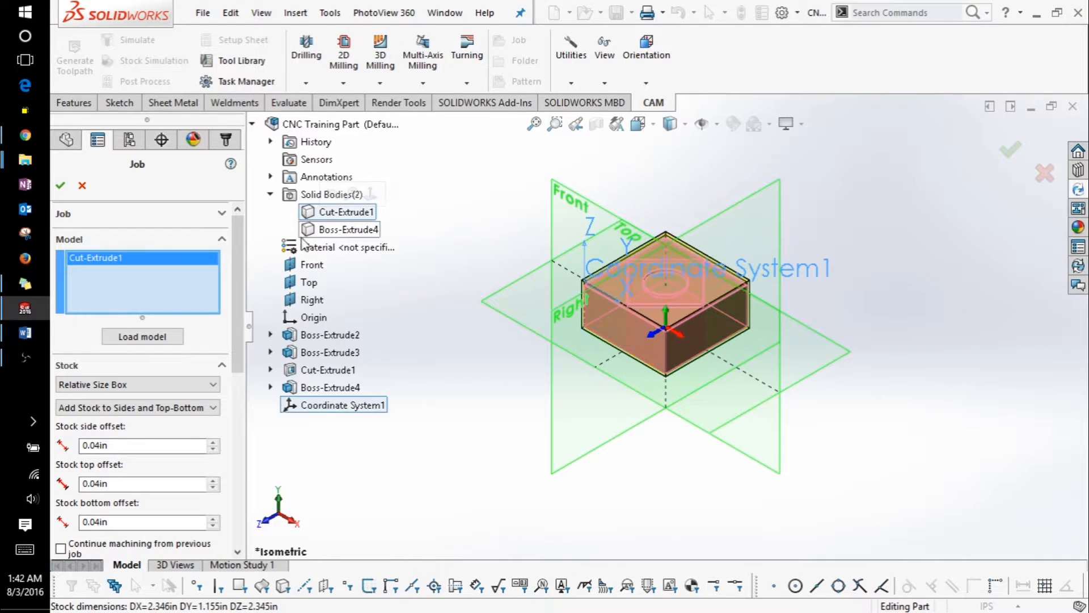
Define the job's stock as From Solid using the Boss-Extrude4 body
click(154, 384)
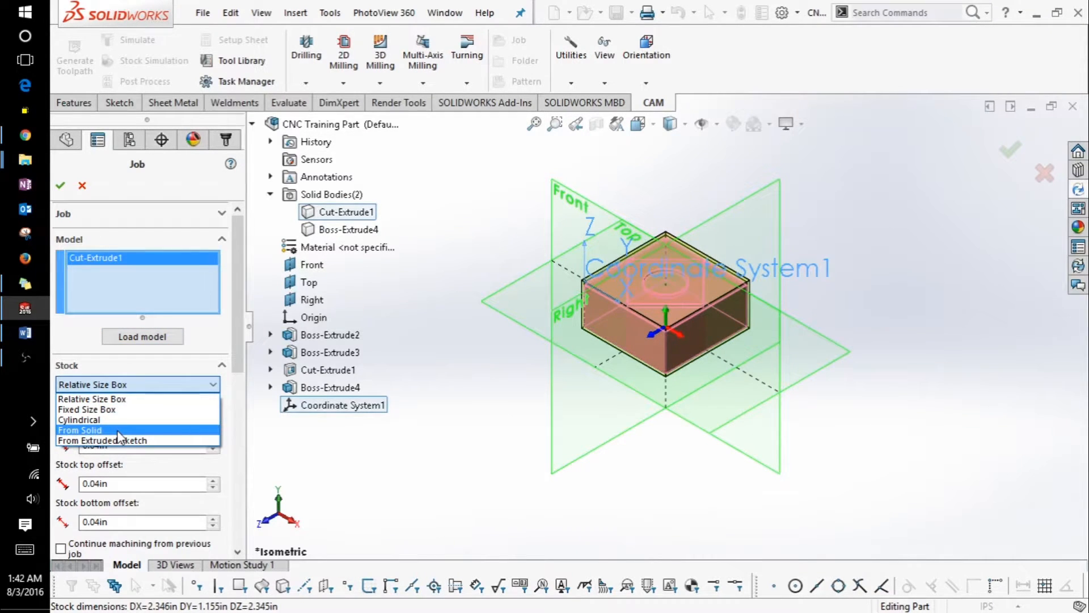
click(119, 430)
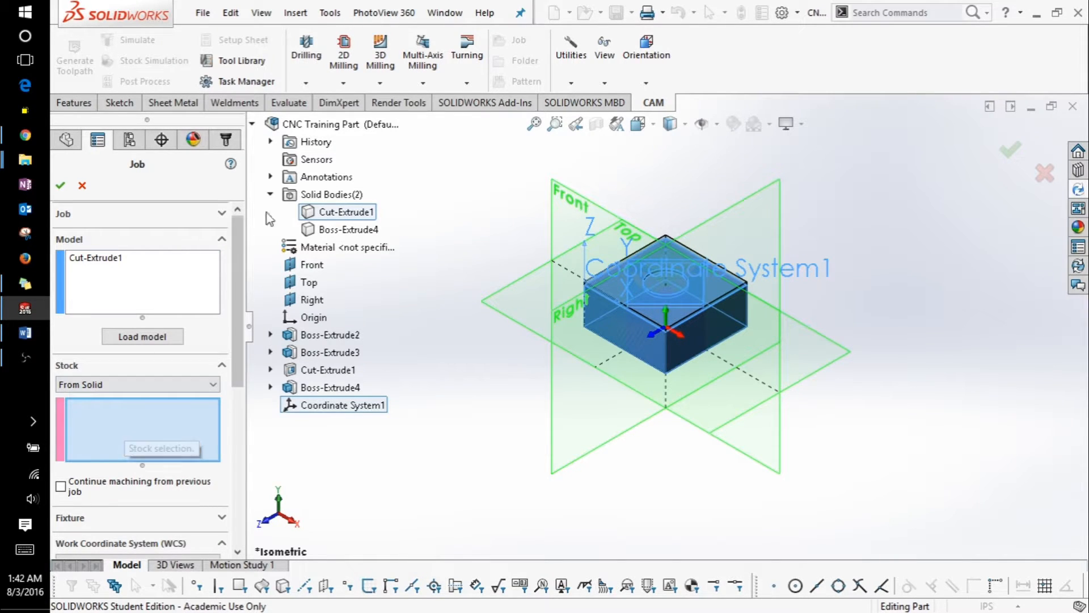
click(333, 230)
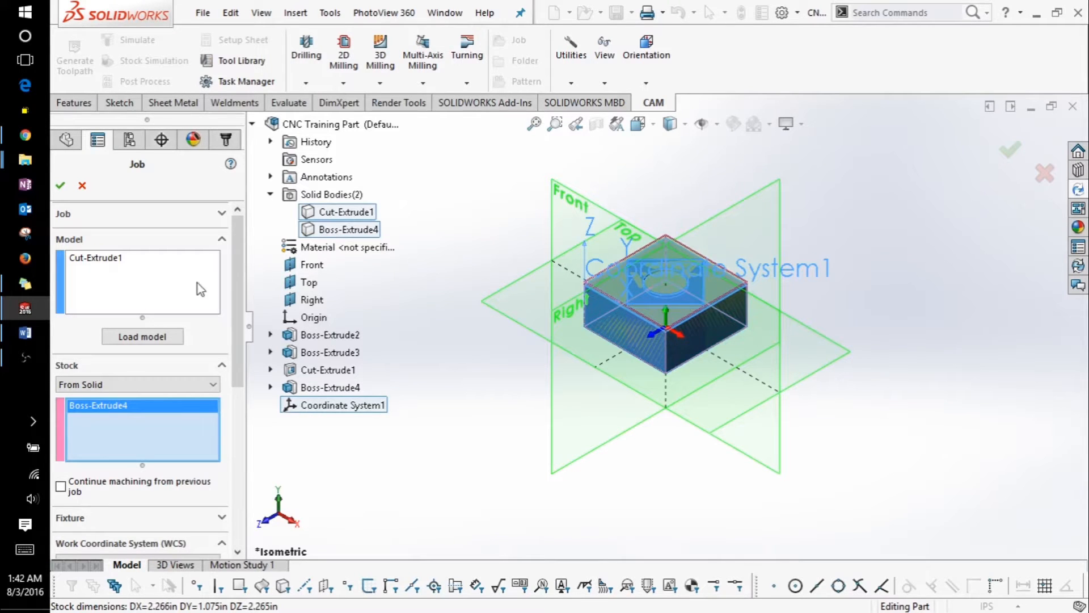
Set the job's work coordinate system to Coordinate System1 and accept the job
drag(232, 310, 235, 377)
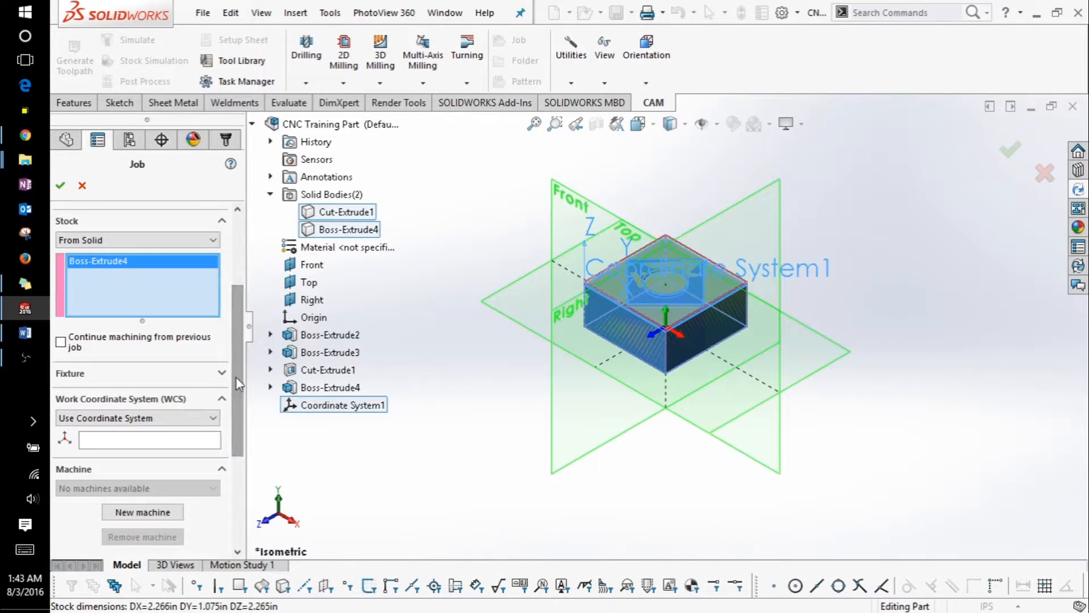
click(176, 443)
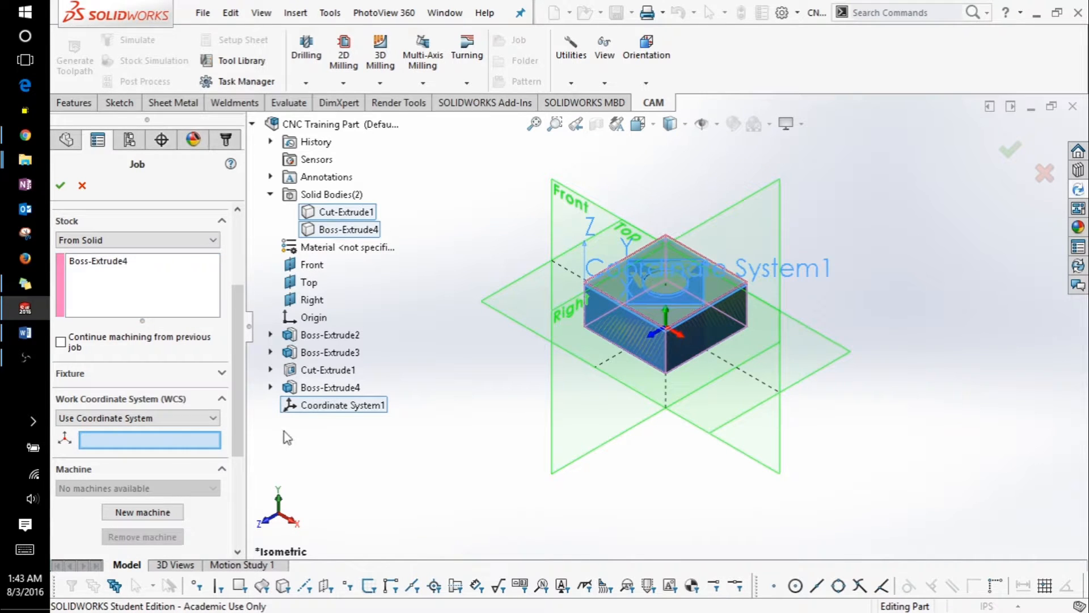
click(330, 406)
drag(238, 400, 245, 503)
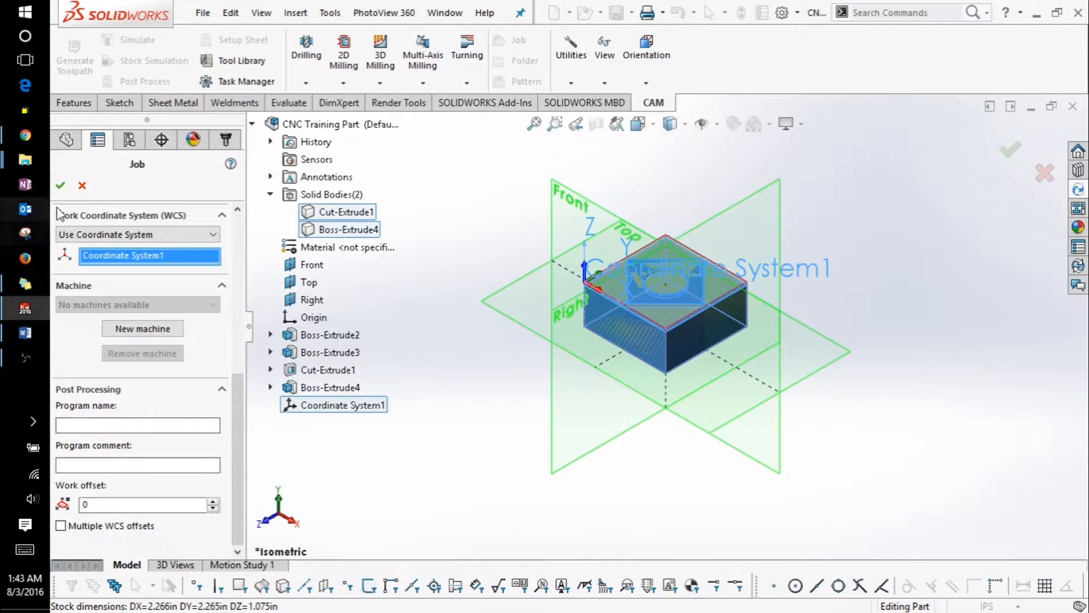
click(60, 186)
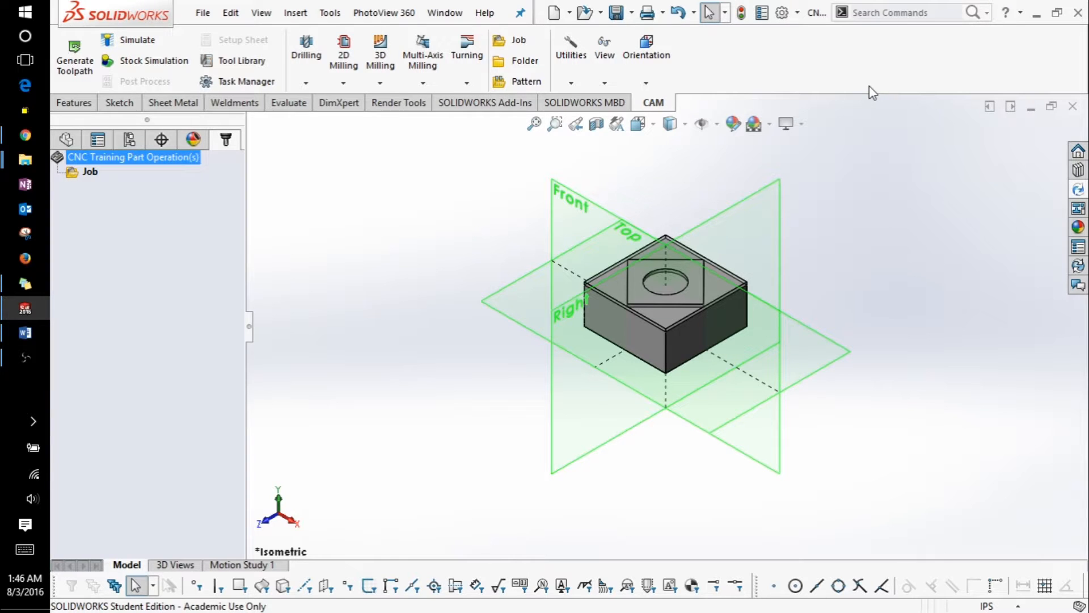
Create a new tool library named CNC CLASS under My Libraries in the Tool Library
click(209, 64)
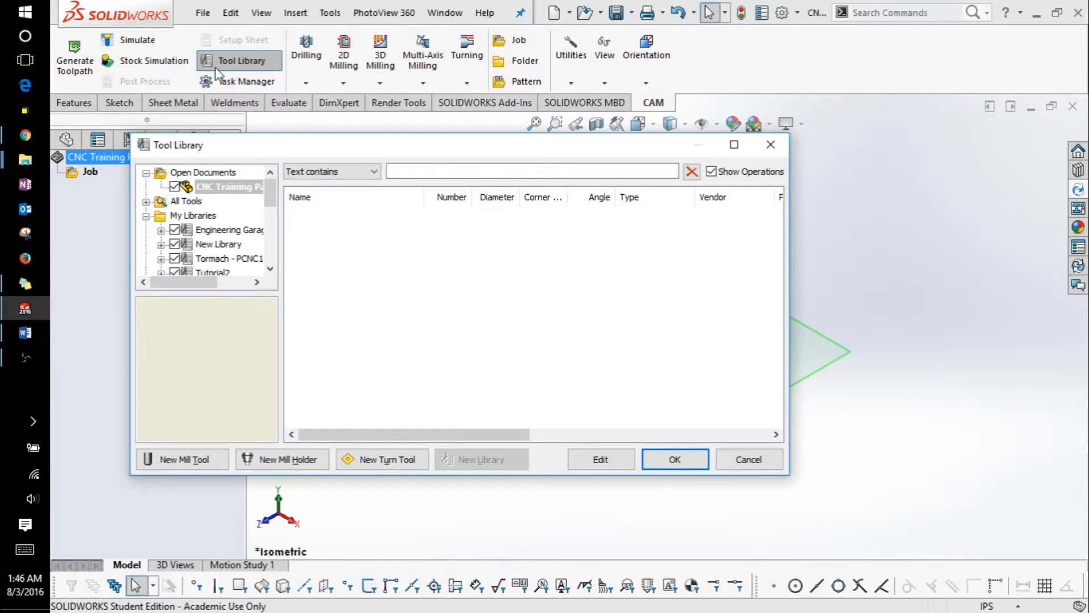
right_click(201, 215)
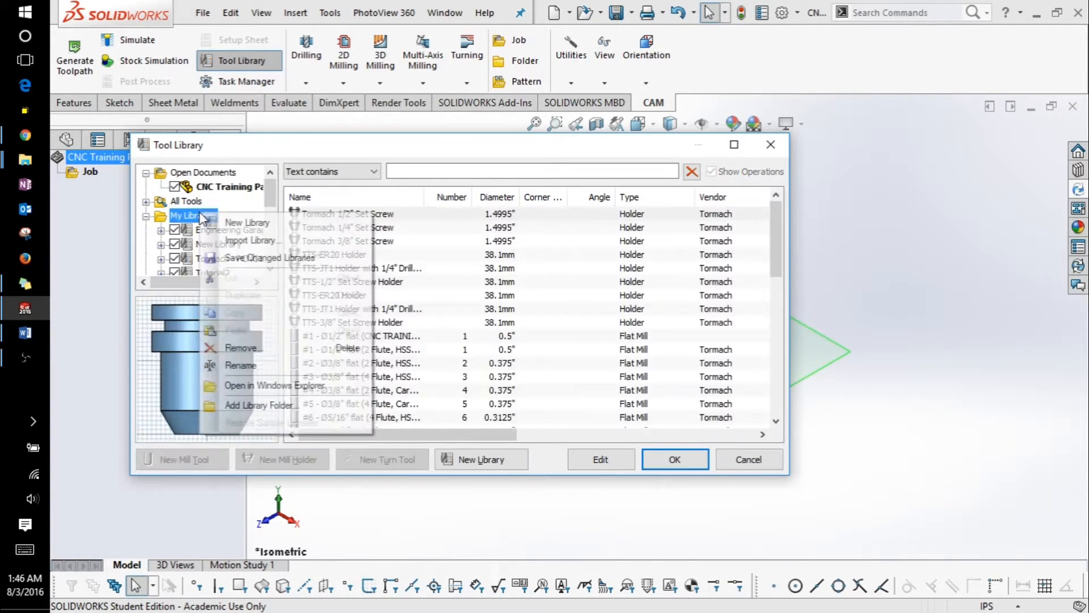
click(242, 222)
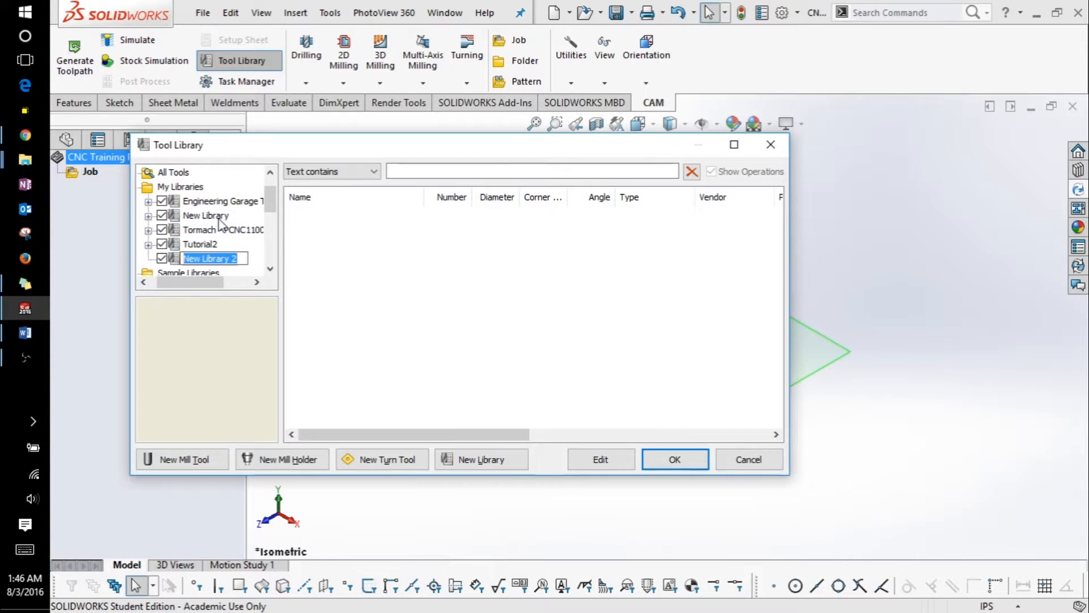
text(CNC C)
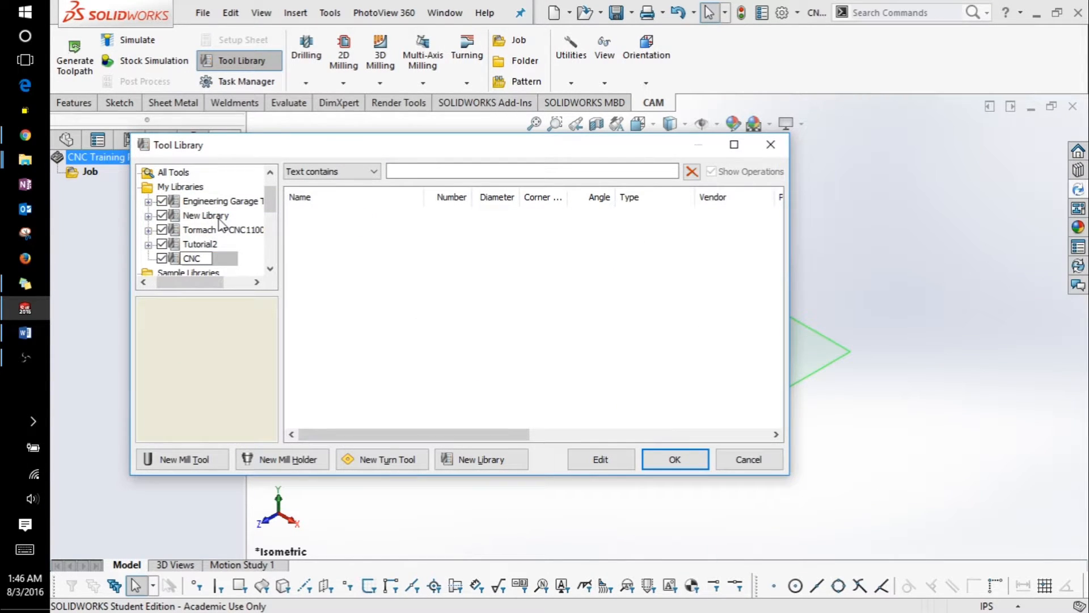
text(LASS)
key(Return)
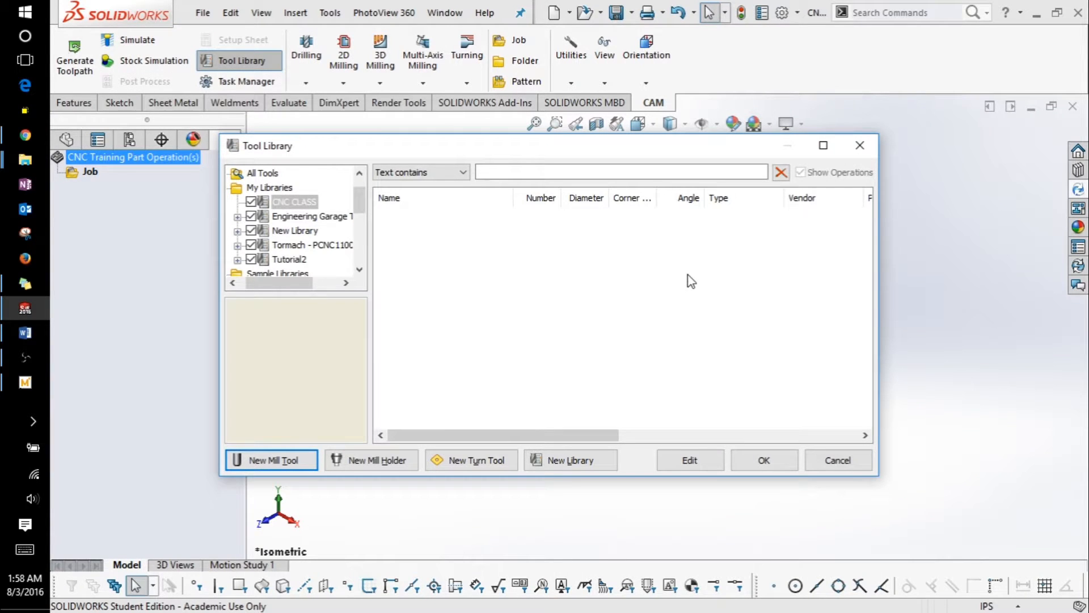
Add a new flat mill tool to the CNC CLASS library with manual tool change enabled and a 0.5 in cutter diameter
click(310, 460)
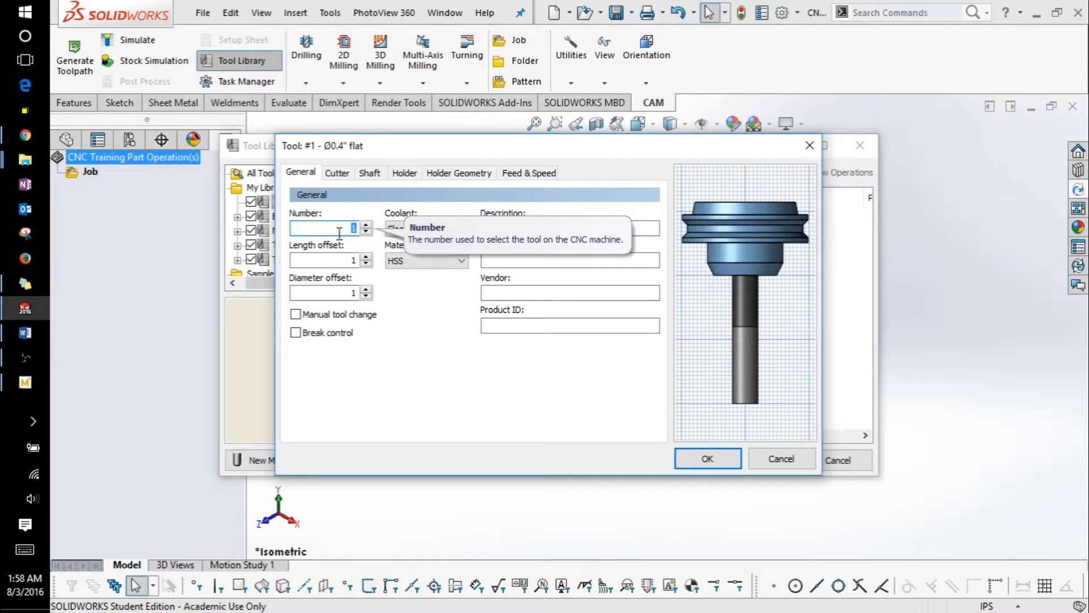
click(296, 315)
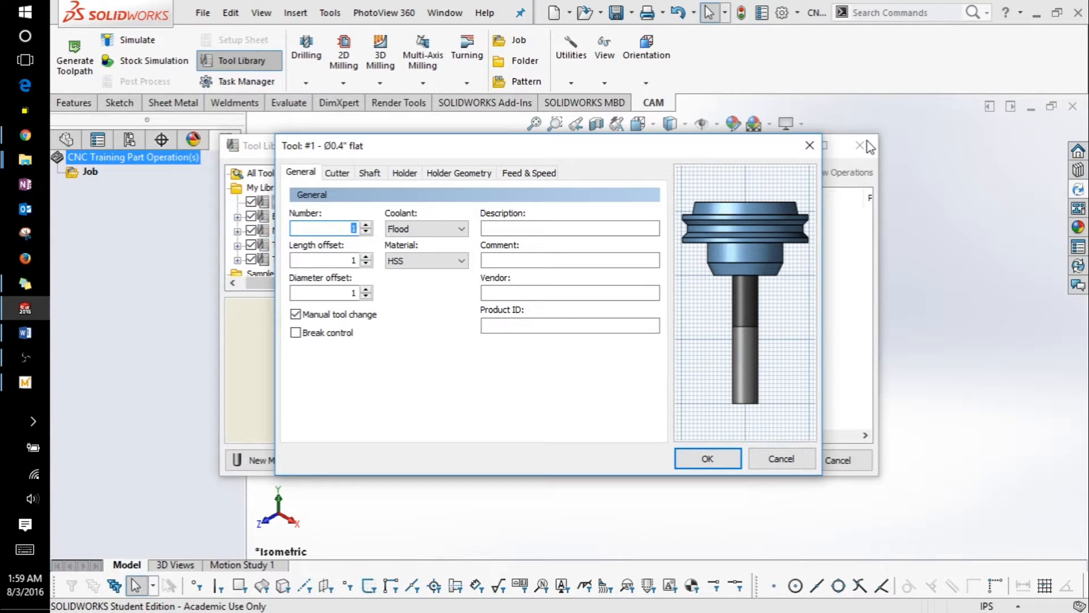
click(334, 173)
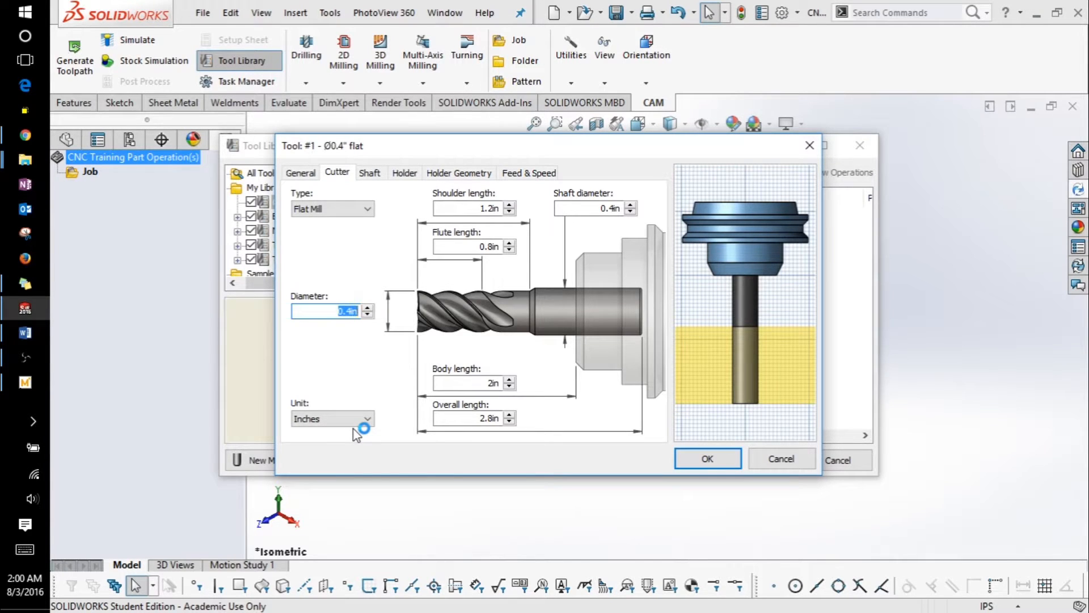
text(0.5)
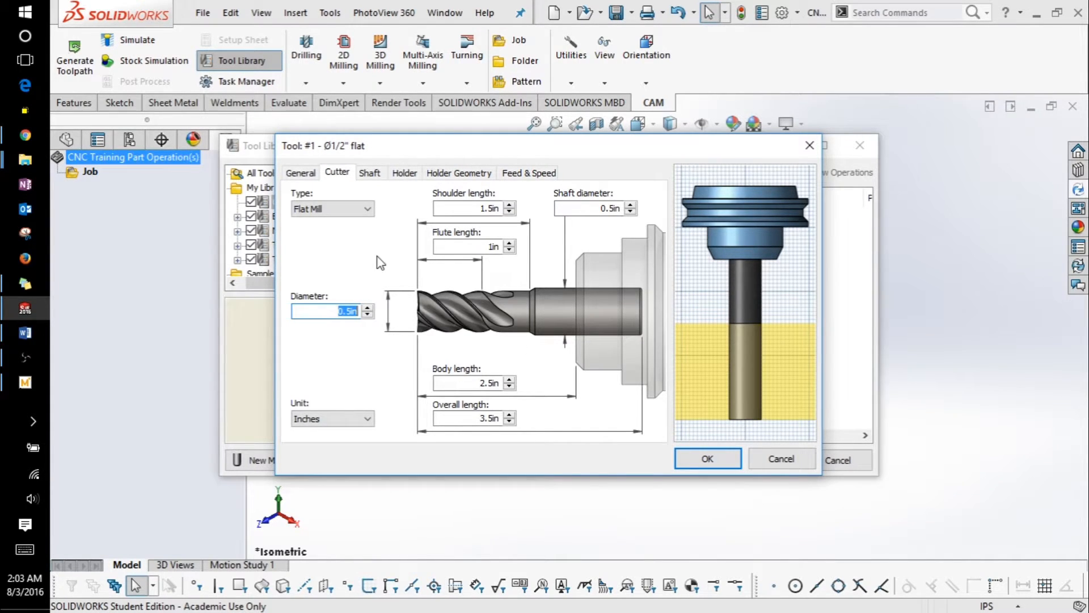
Set the mill tool to 4 flutes, a spindle speed of 1950 rpm and a cutting feedrate of 35 in/min
click(517, 176)
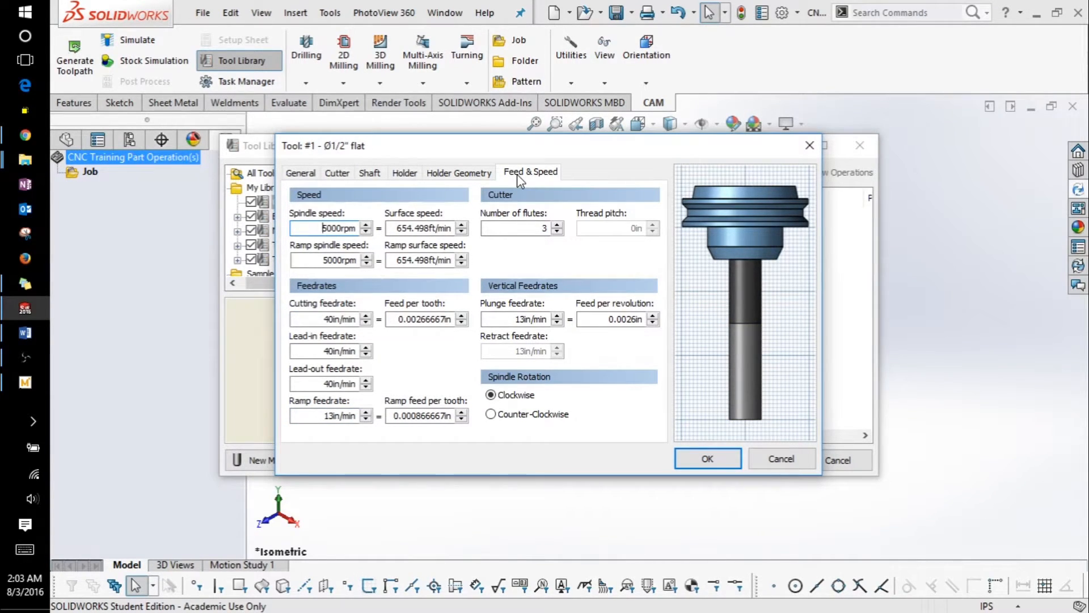
click(558, 225)
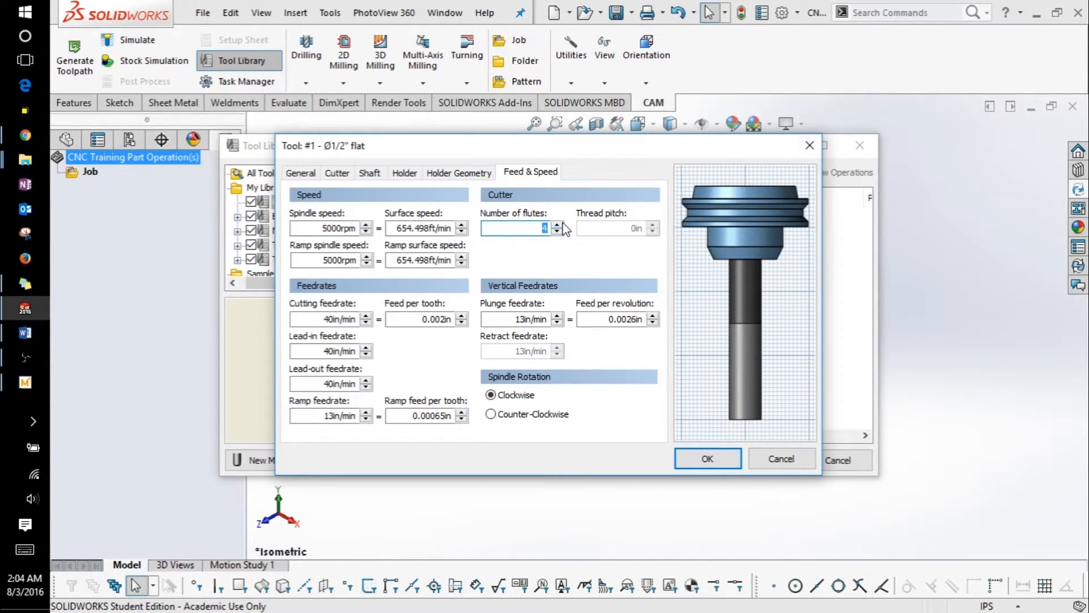
double_click(357, 229)
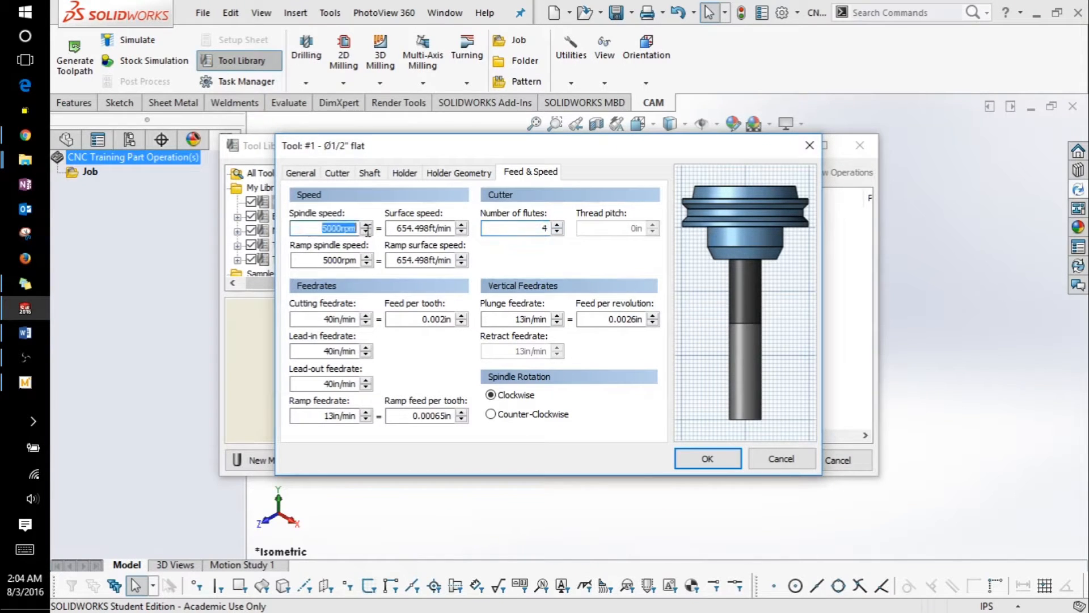
text(1950)
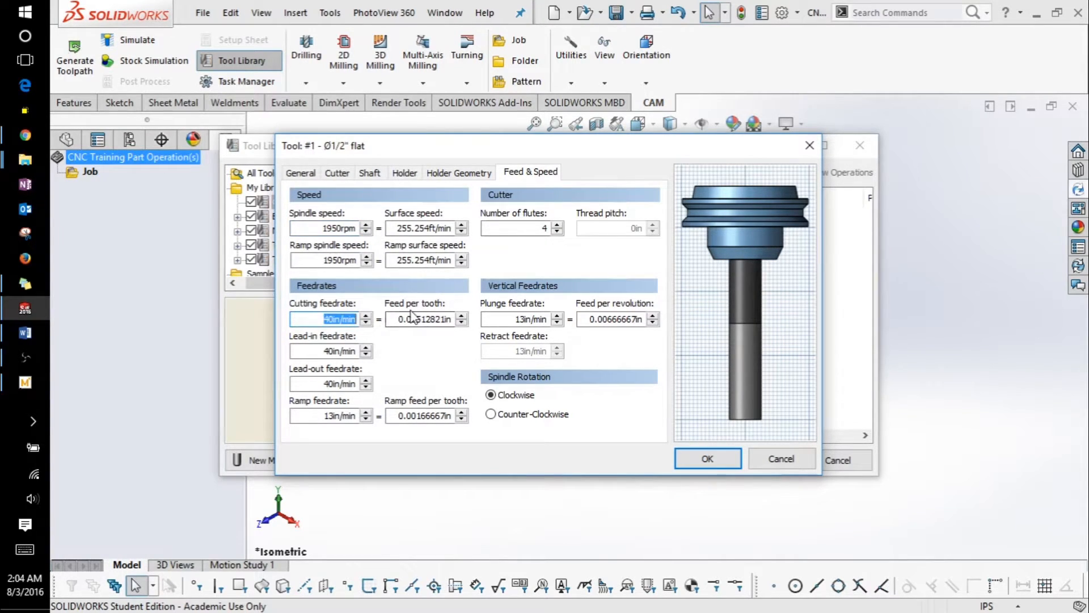
text(35)
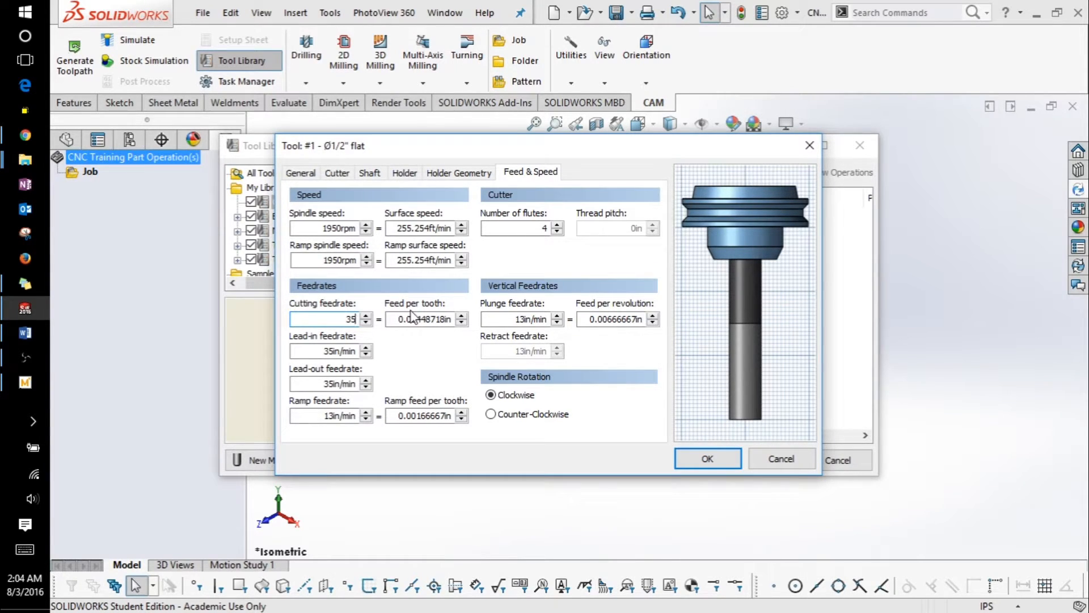
Set the flat mill's ramp and plunge feedrates to 6 in/min, then accept the tool and the library
key(Tab)
key(Tab)
key(Tab)
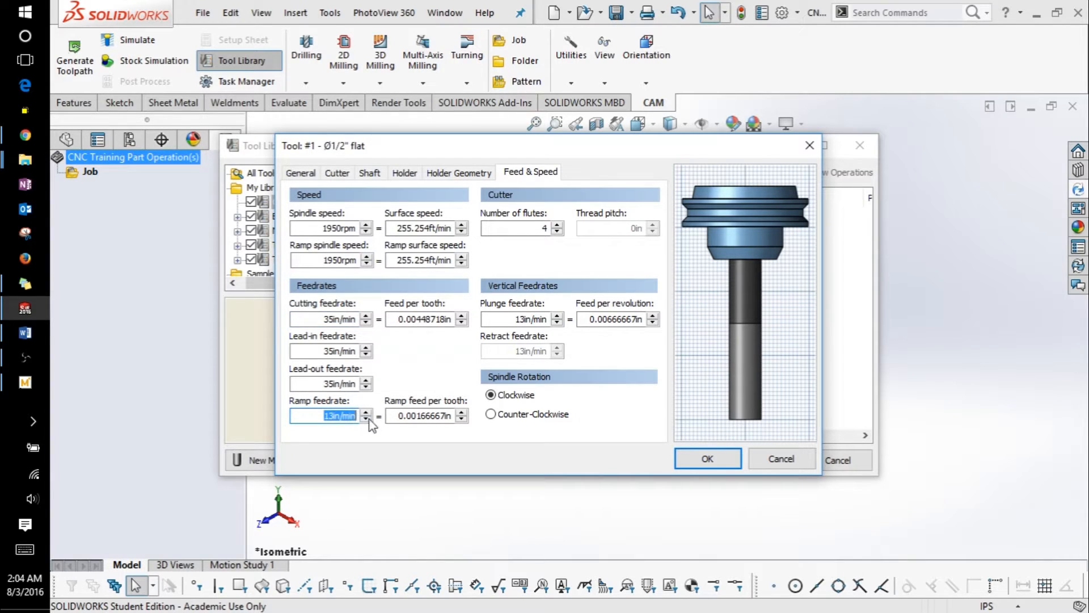
text(6)
click(514, 319)
double_click(514, 319)
text(6)
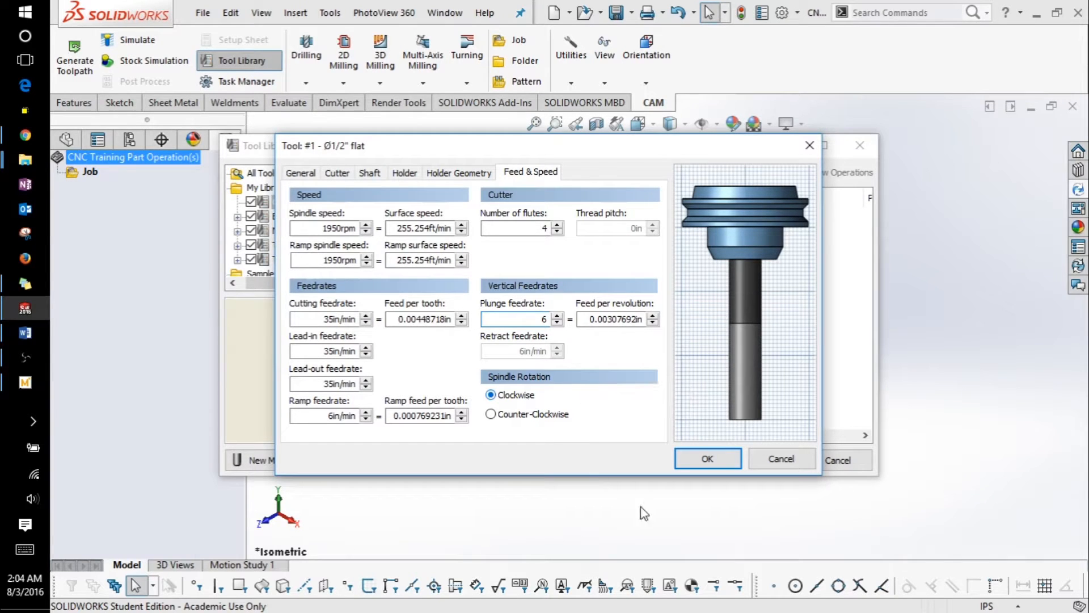
click(705, 459)
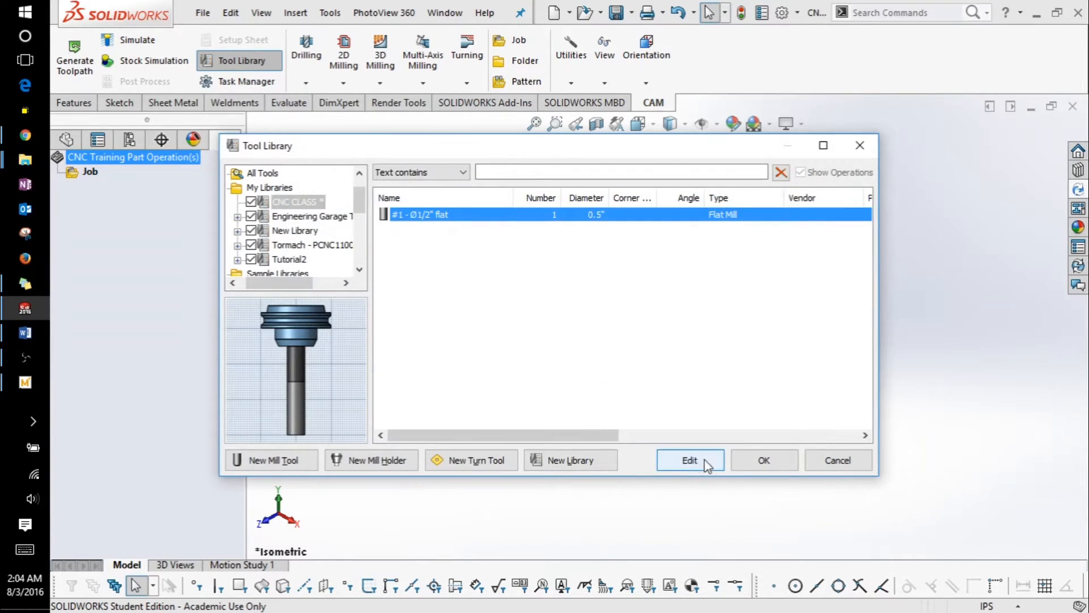
click(742, 457)
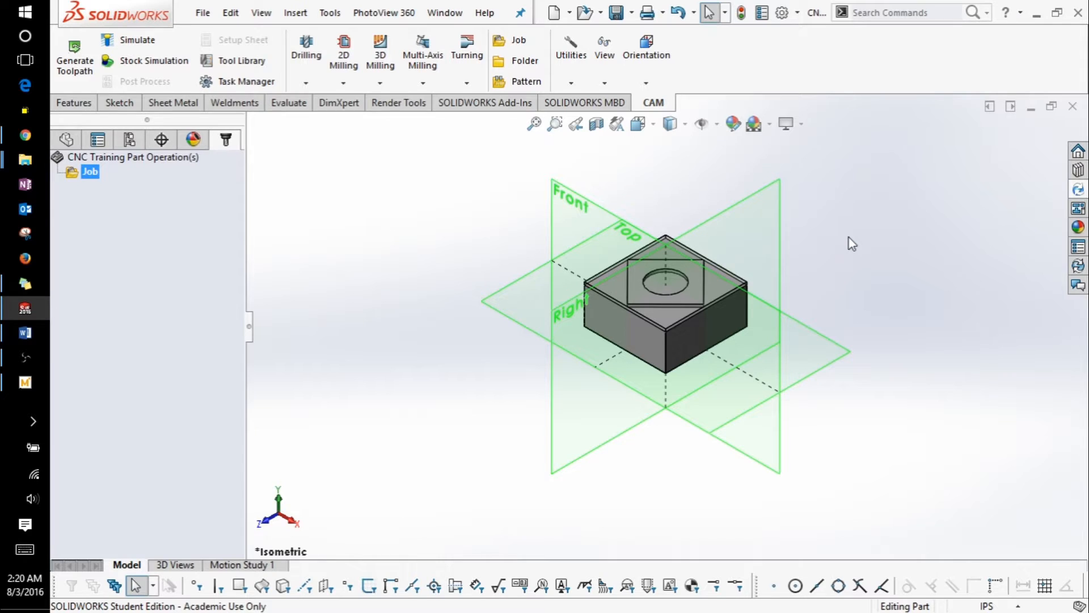
Start a 3D Contour milling operation using the #1 Ø1/2" flat mill from the CNC CLASS library
click(380, 57)
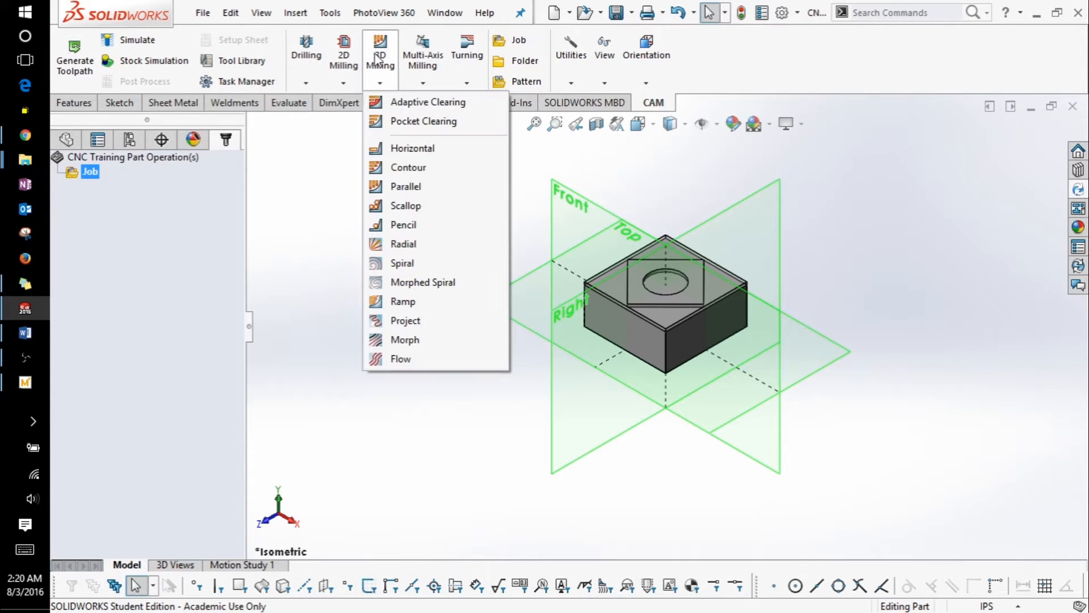
click(408, 167)
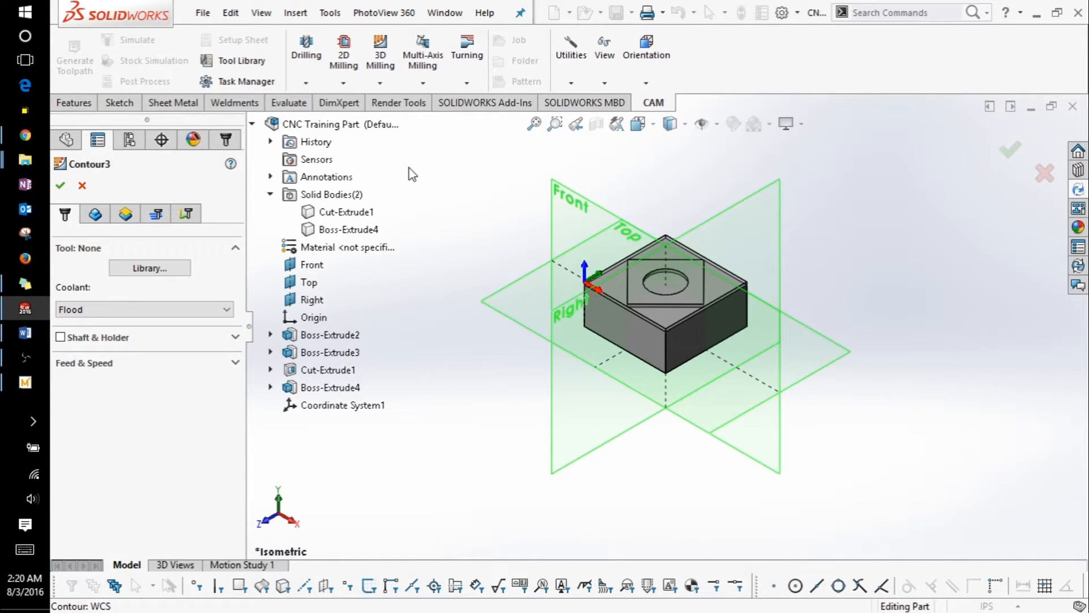
click(166, 269)
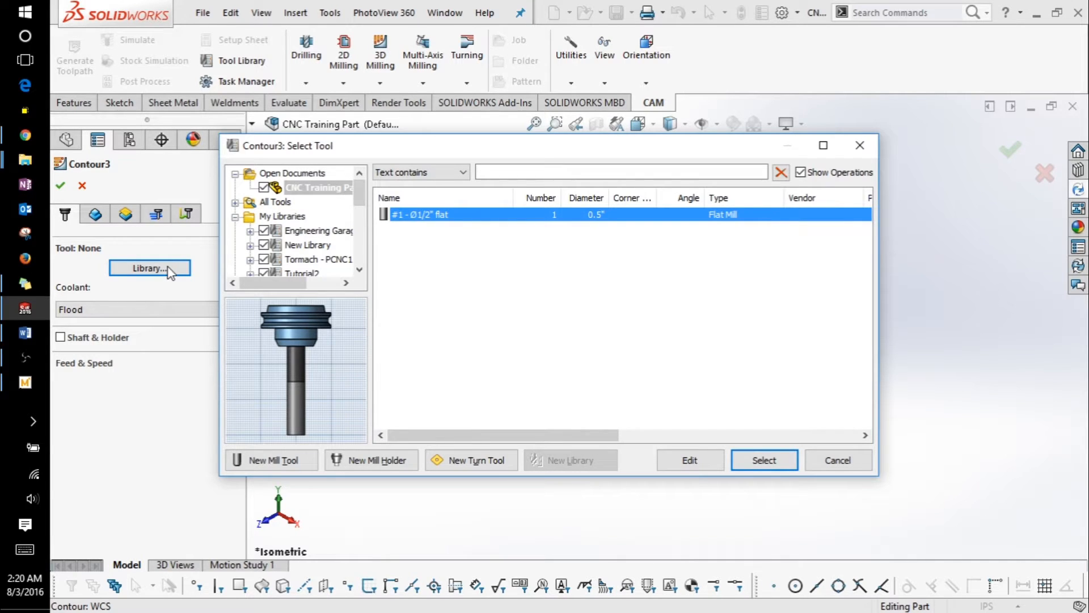
drag(363, 204, 364, 210)
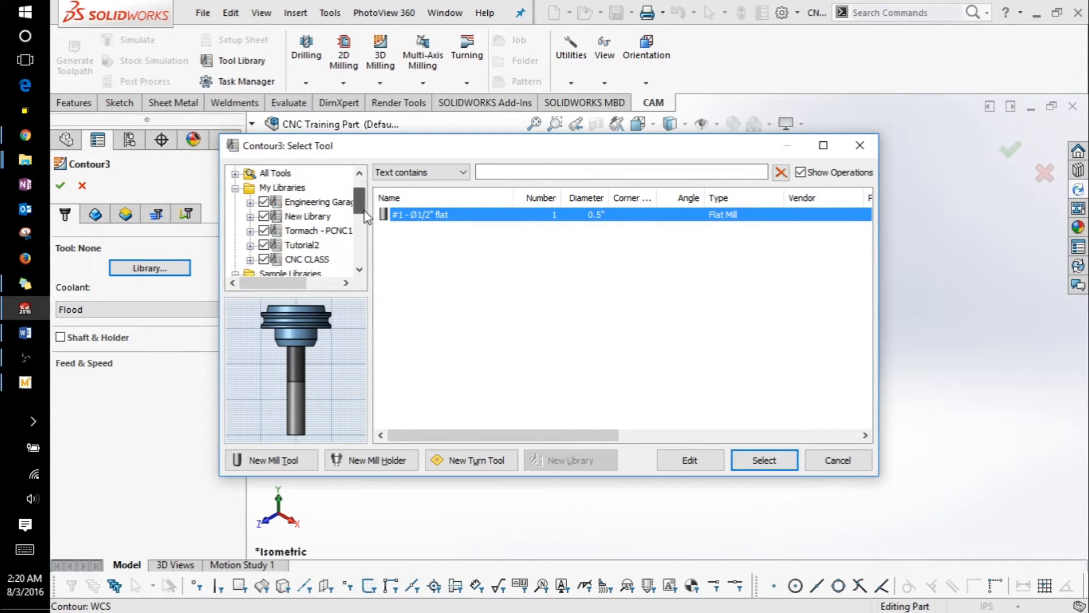
scroll(363, 210, down, 1)
click(311, 244)
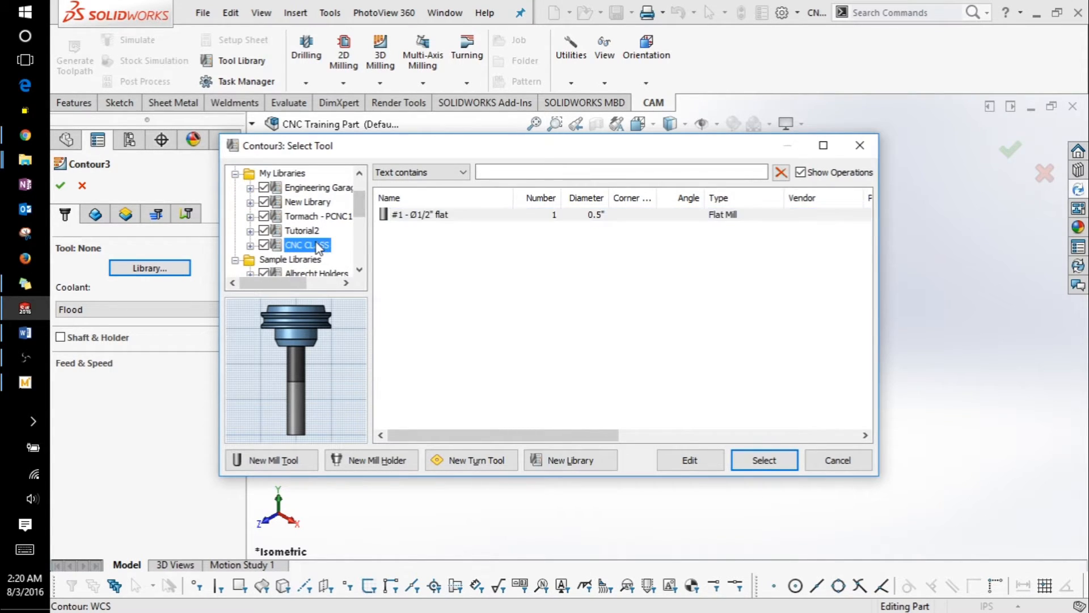
click(413, 219)
click(770, 460)
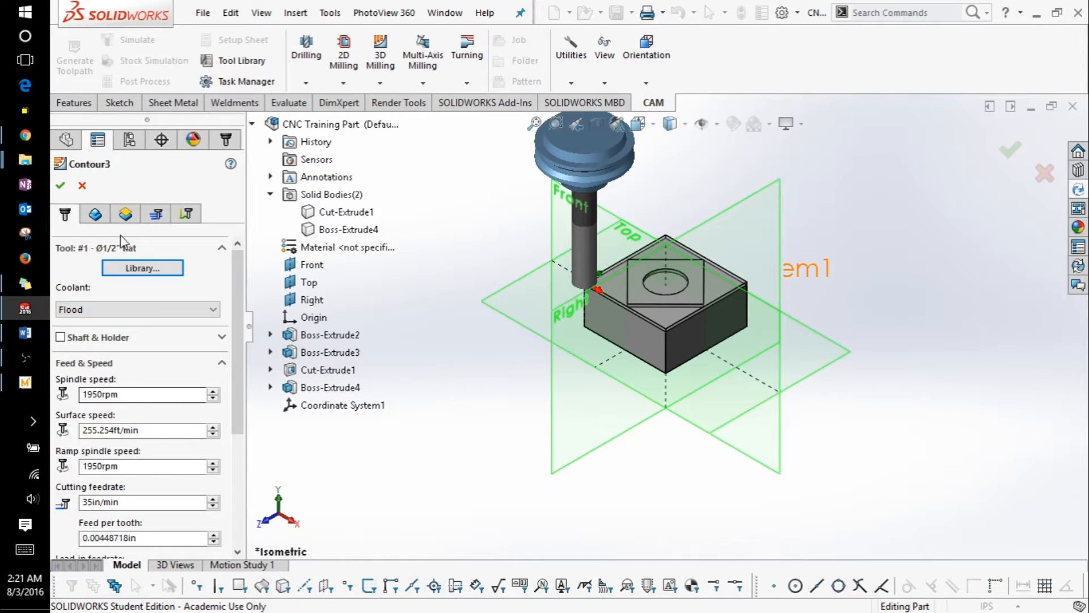
Select the circular edge of the round pocket on the part's top as the contour's machining boundary
click(97, 214)
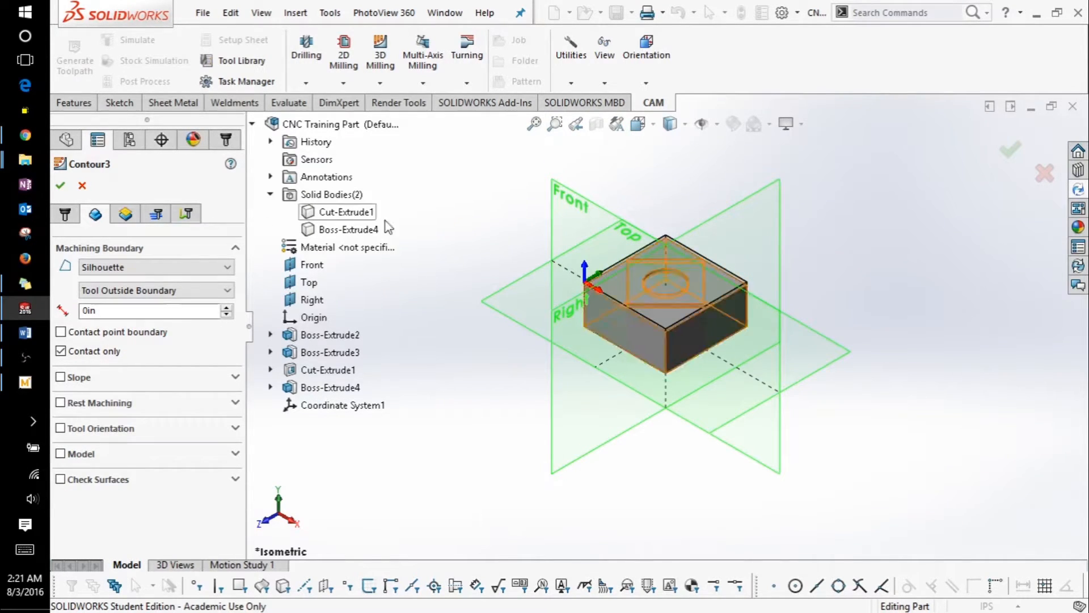
click(670, 273)
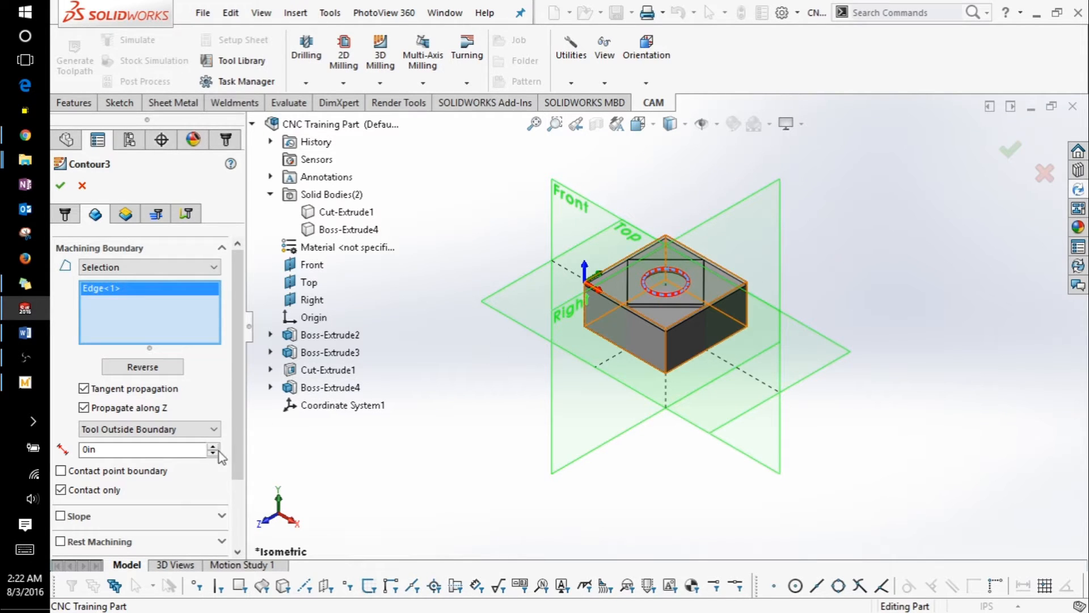
mouse_move(147, 516)
mouse_move(198, 489)
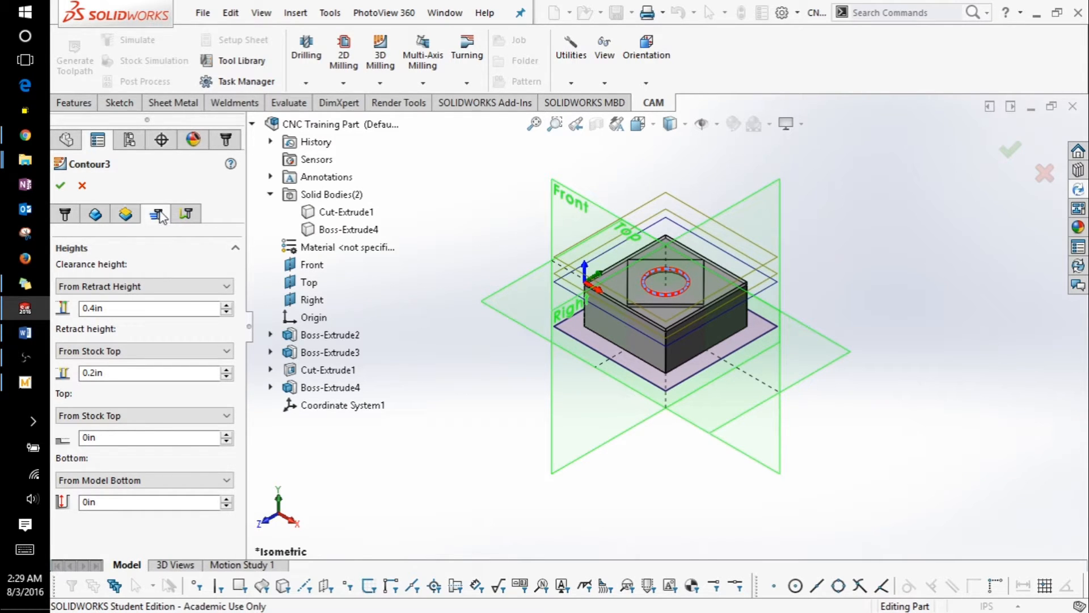
Set the contour's tolerance to 0.001 in and maximum stepdown to 0.05 in, and accept the operation
click(157, 215)
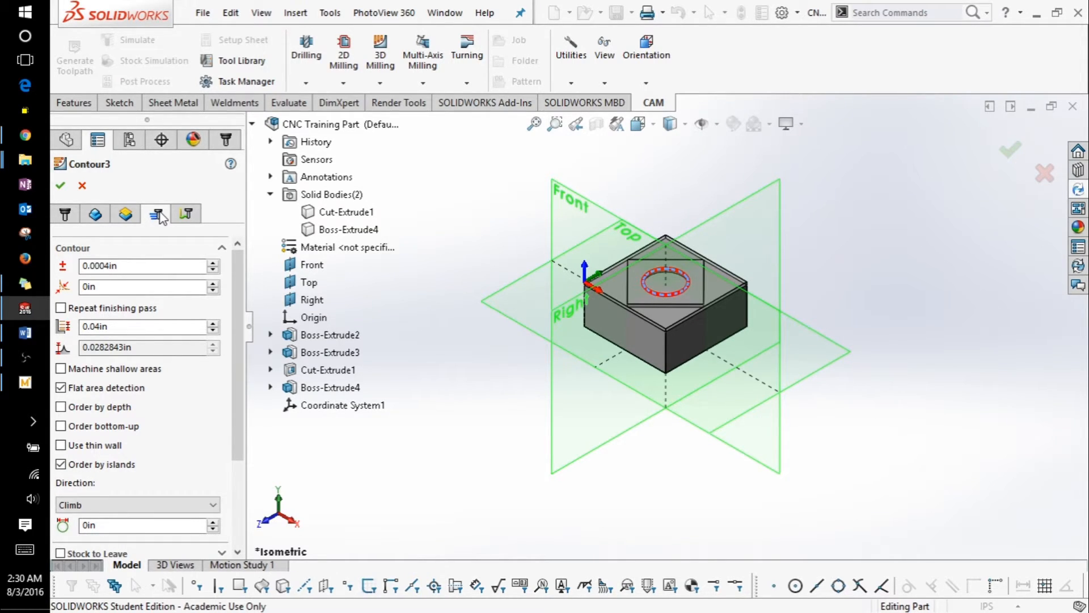
double_click(137, 265)
text(0.001)
key(Tab)
key(Tab)
key(Tab)
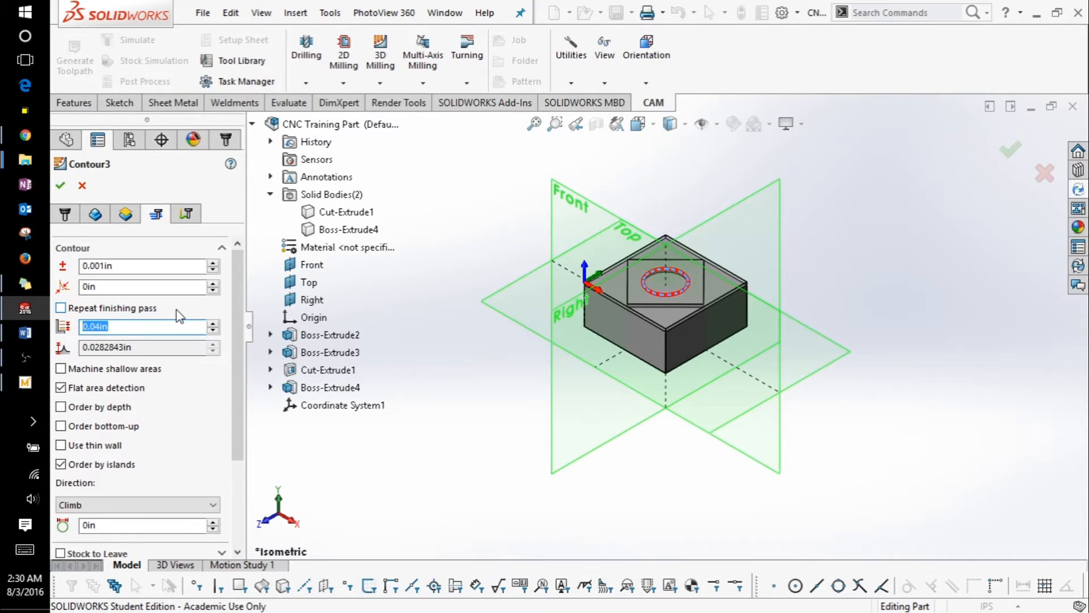
text(0.0)
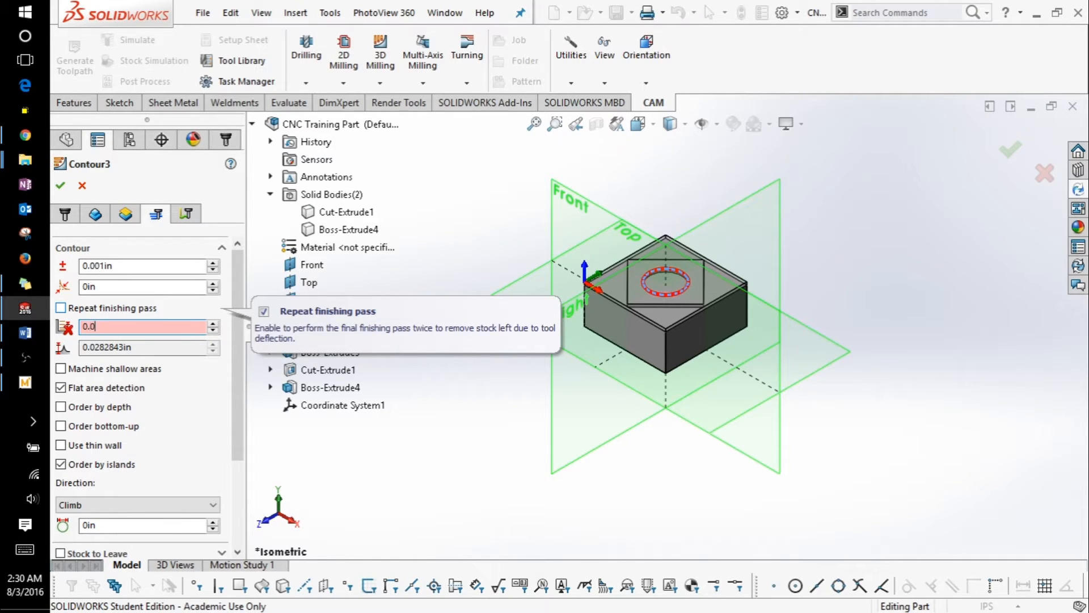
text(50)
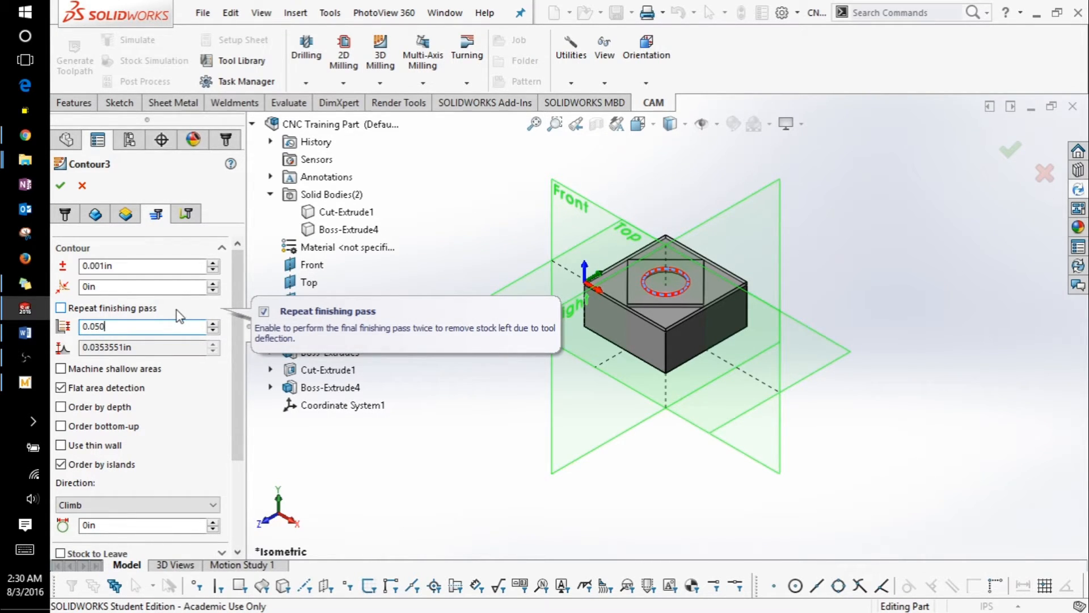
drag(241, 353, 225, 445)
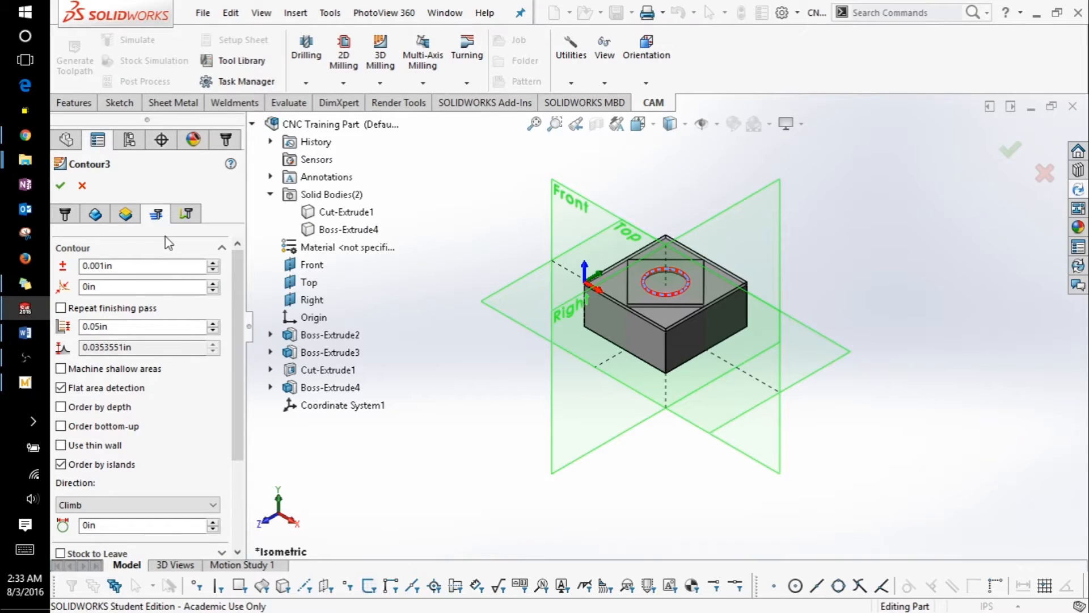
click(185, 212)
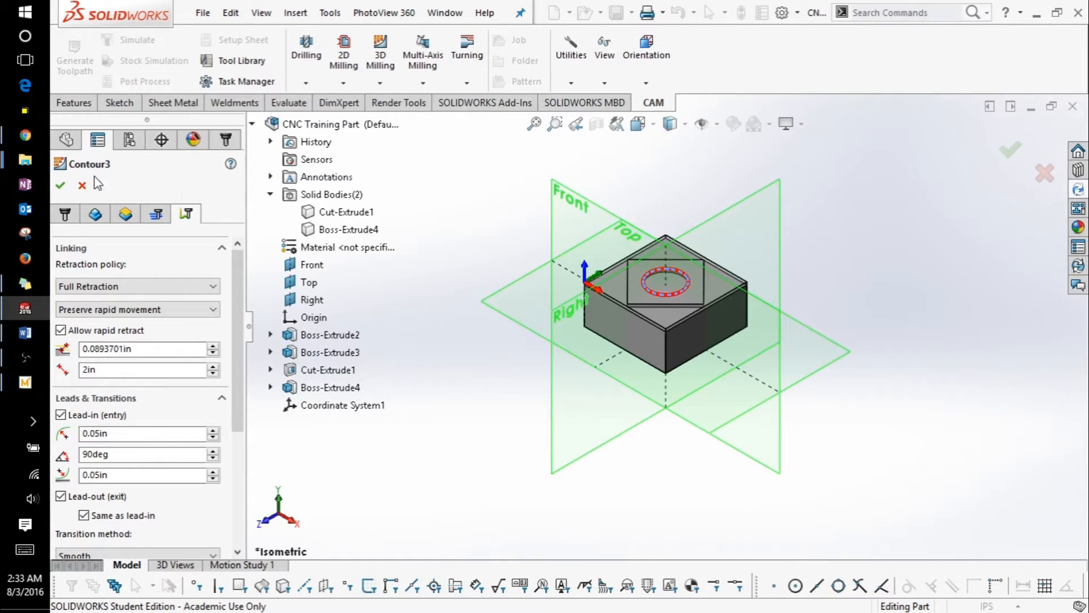
click(60, 186)
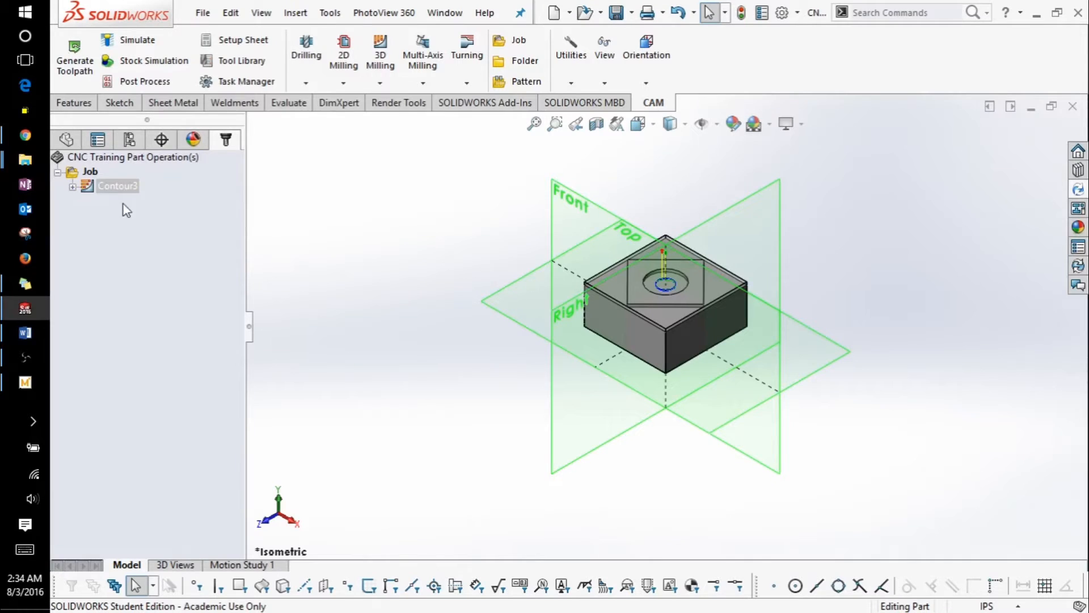
Run the stock simulation of the whole job at a reduced playback speed to check the contour cut, then close it
click(89, 172)
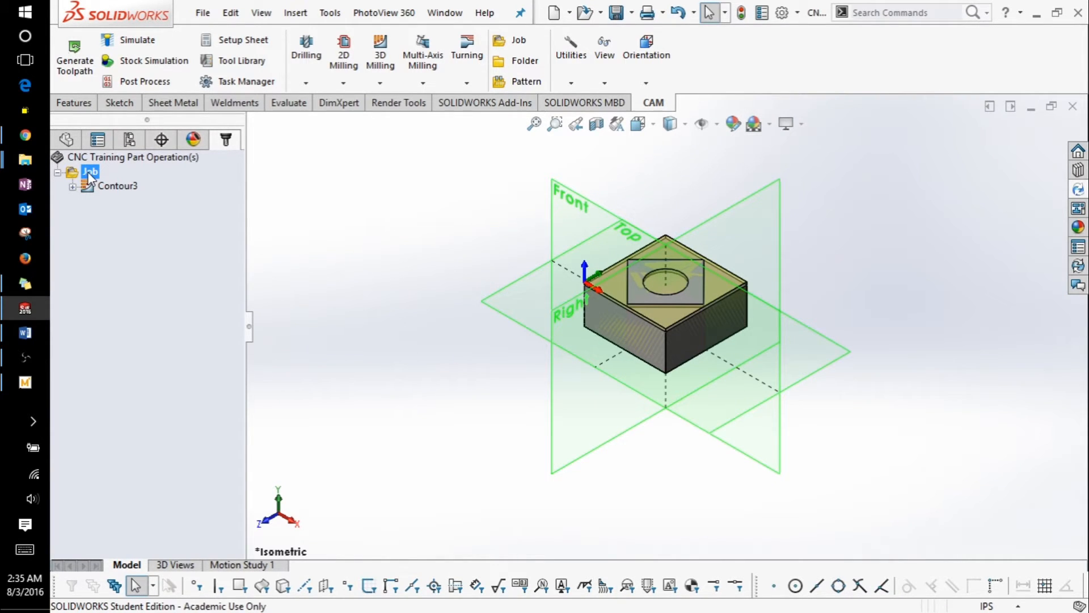
click(145, 66)
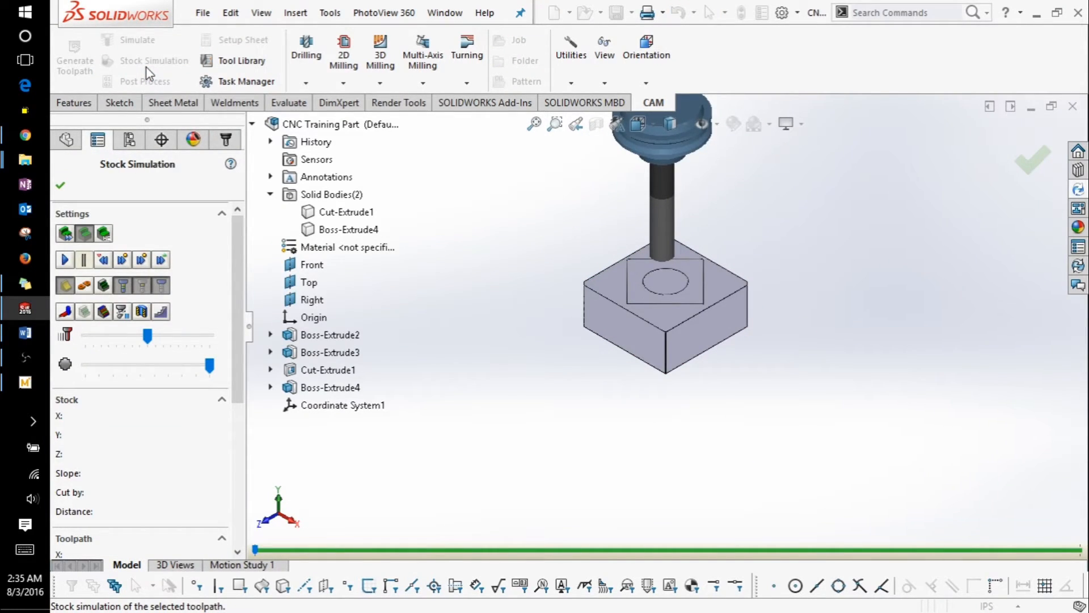
drag(148, 335, 112, 343)
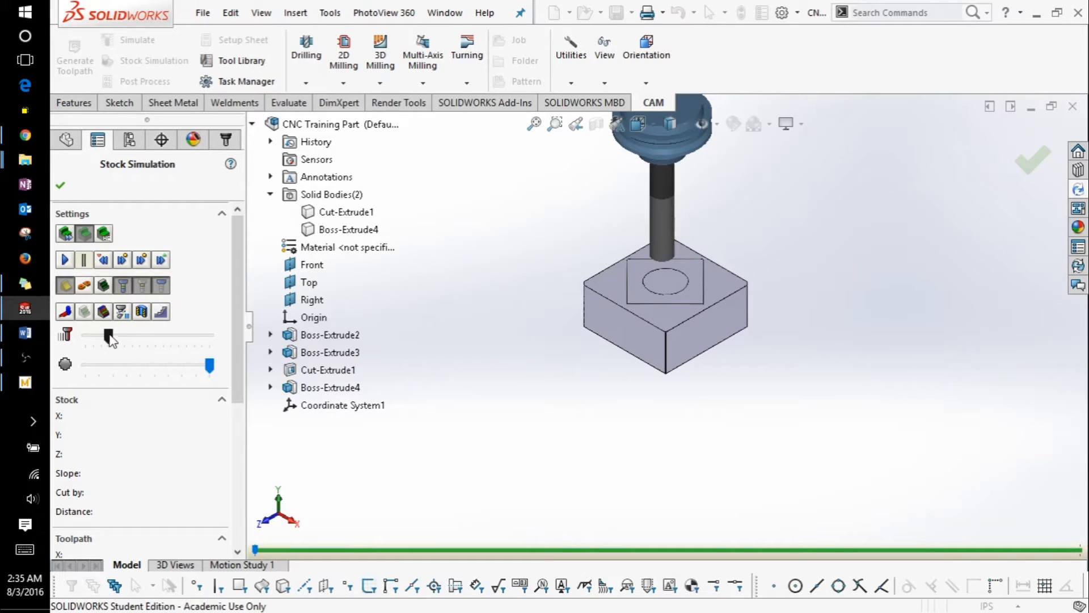
click(64, 260)
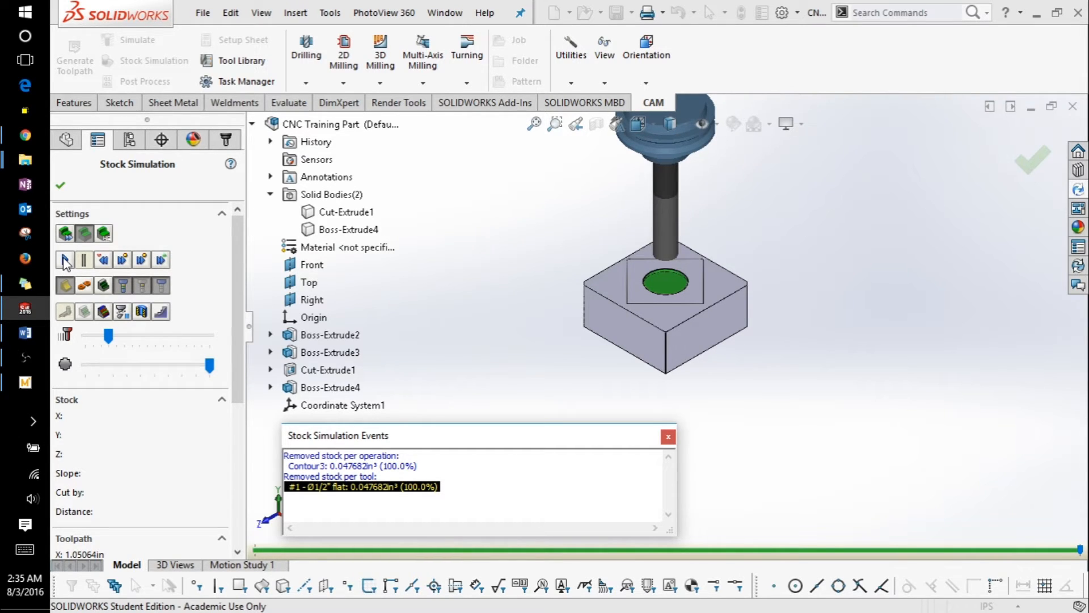
click(61, 186)
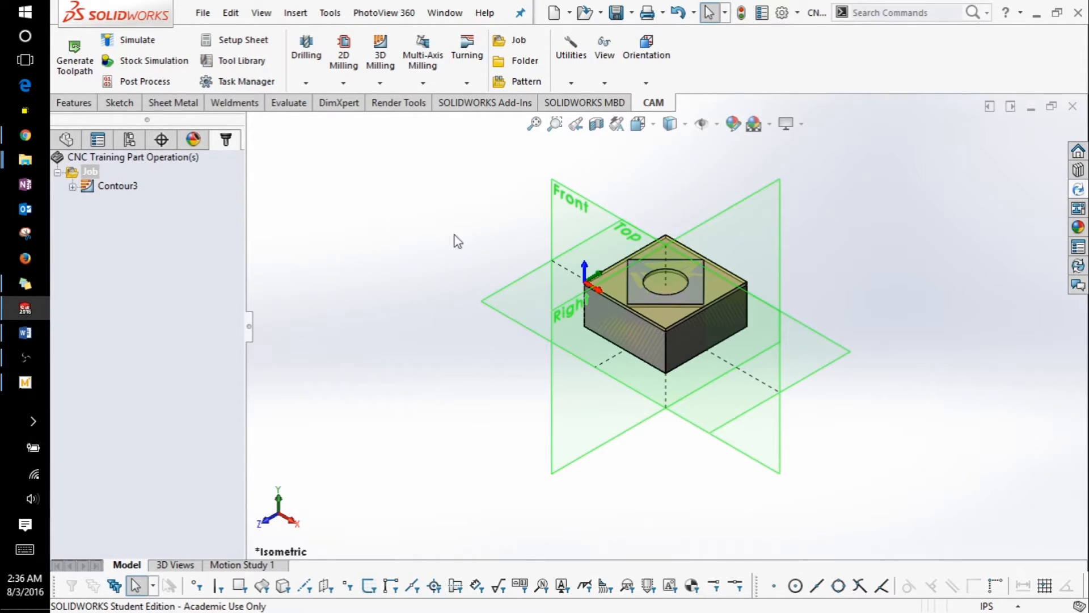
Start a 3D Pocket Clearing operation with the #1 Ø1/2" flat mill from the CNC CLASS library and enable rest machining
click(379, 82)
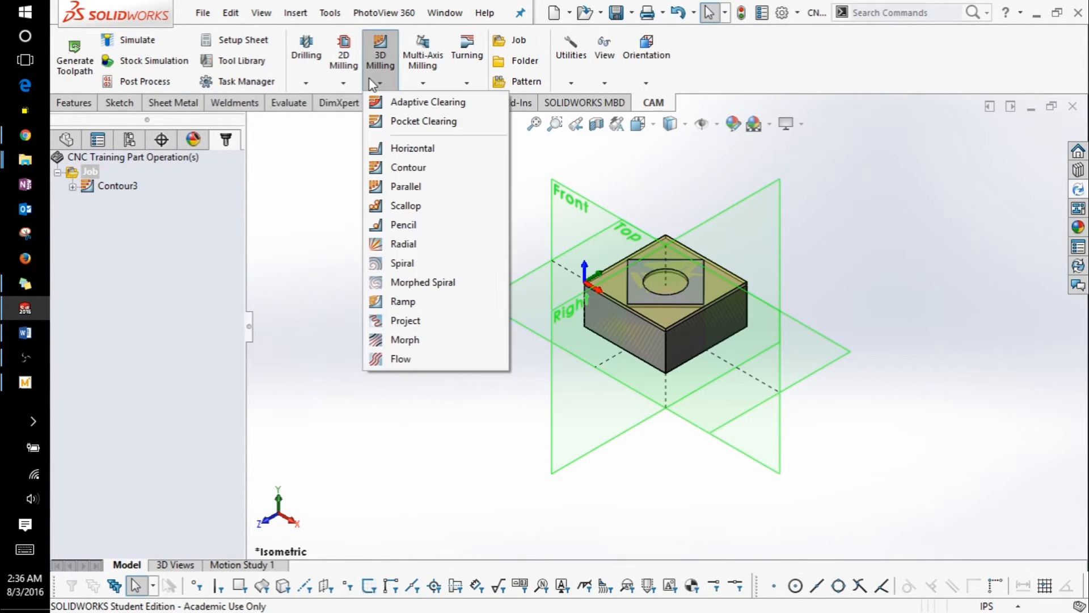
click(381, 121)
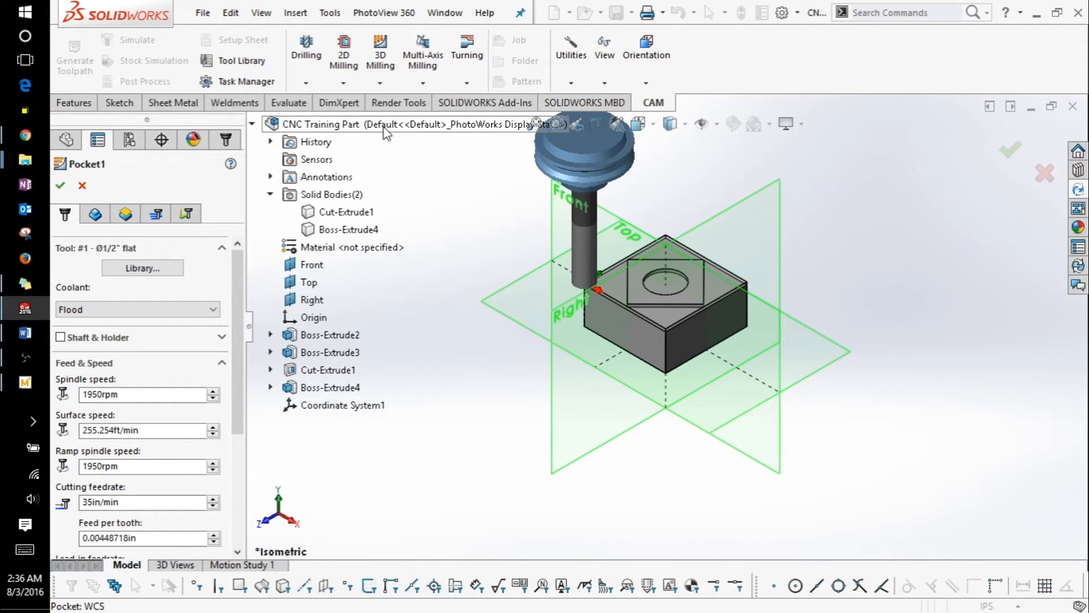
click(143, 268)
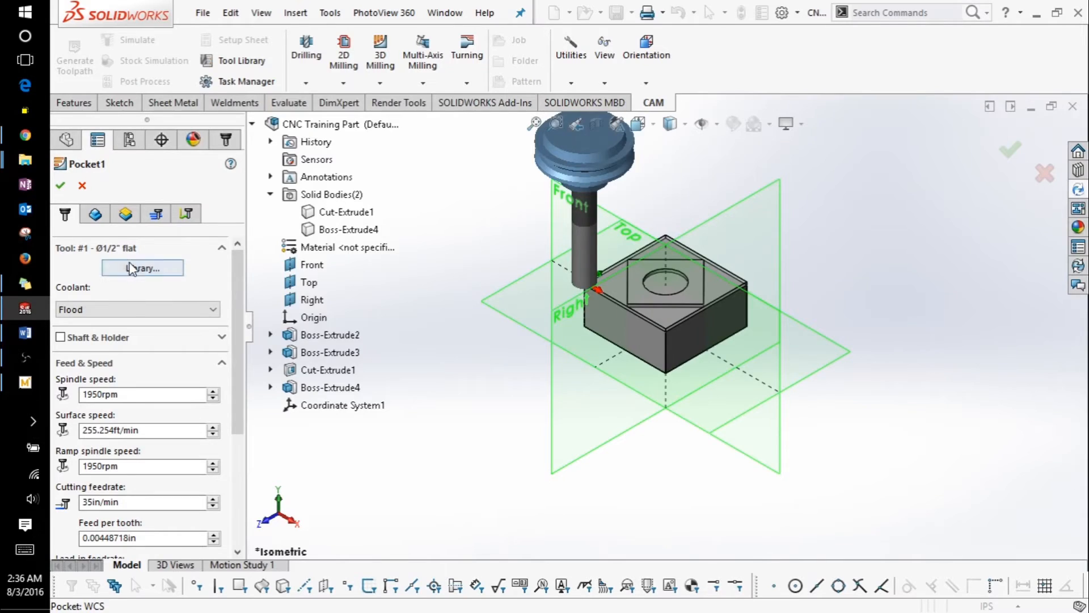
drag(359, 192, 359, 207)
click(316, 244)
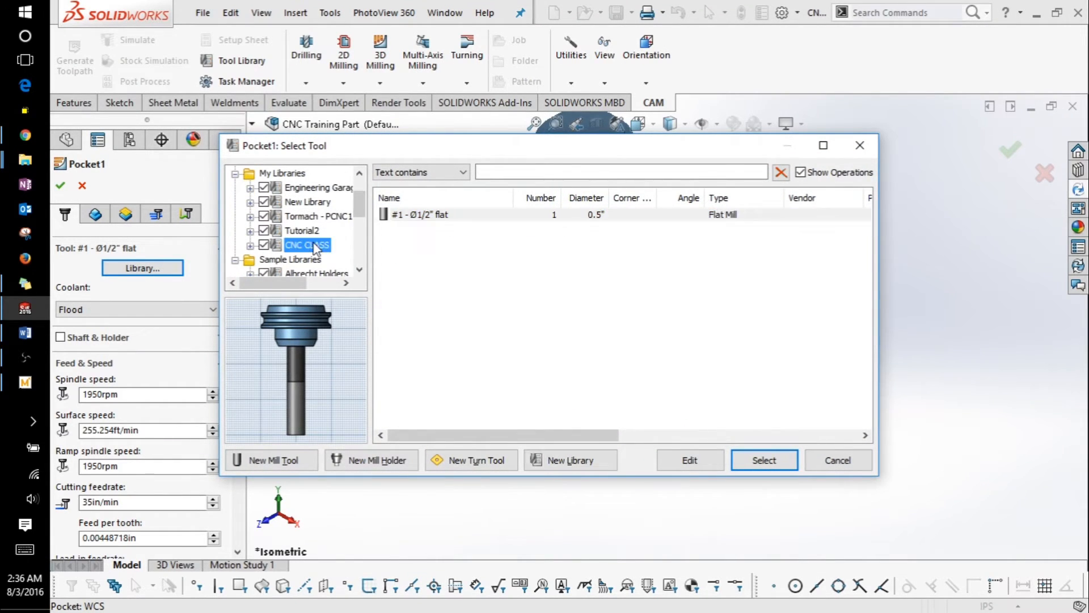
click(438, 215)
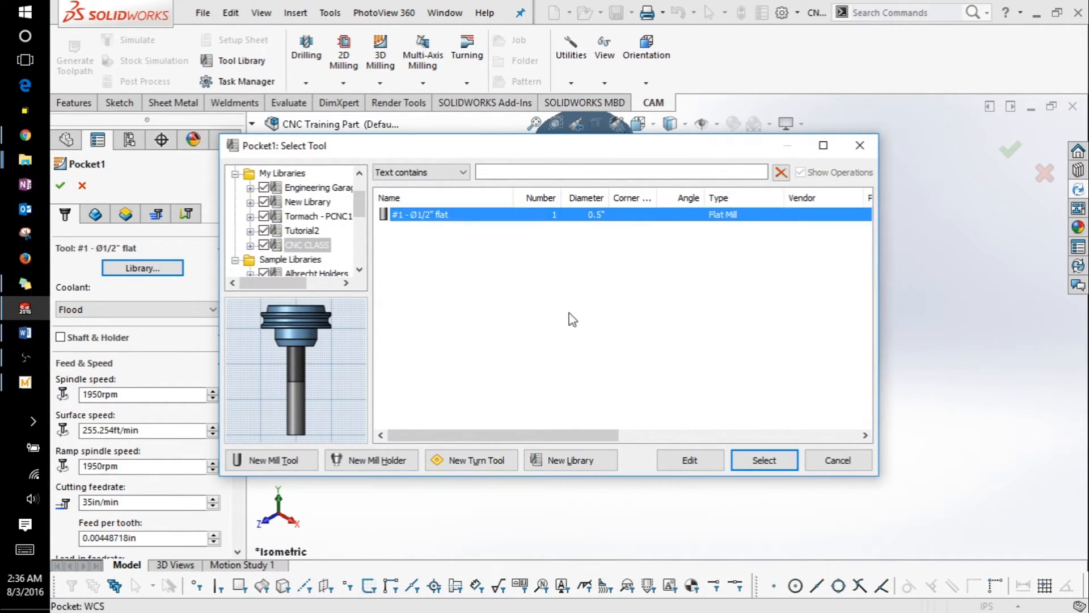
click(763, 460)
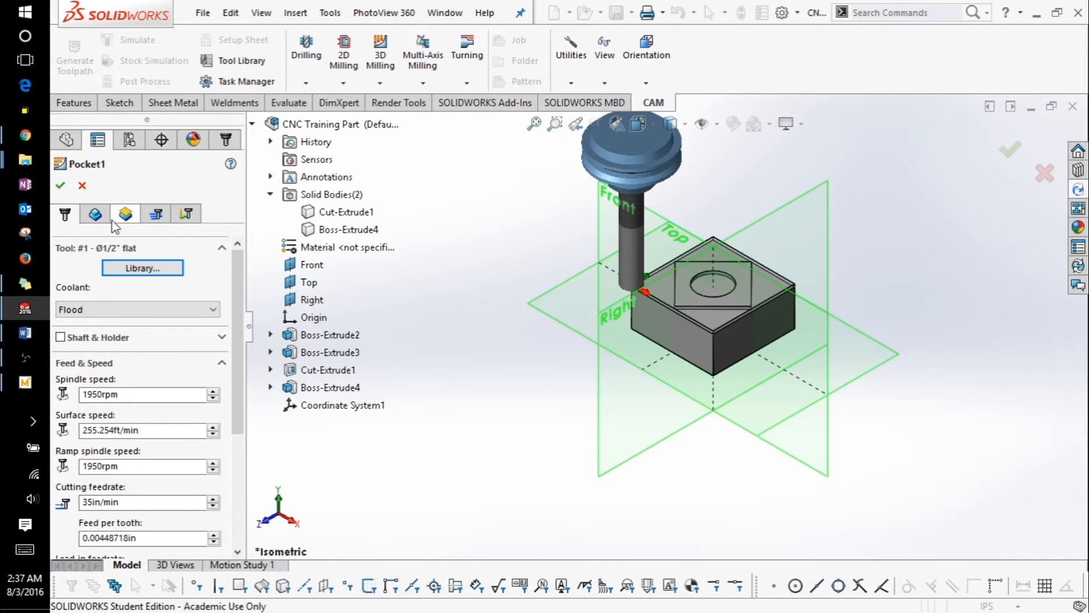
click(95, 213)
click(60, 364)
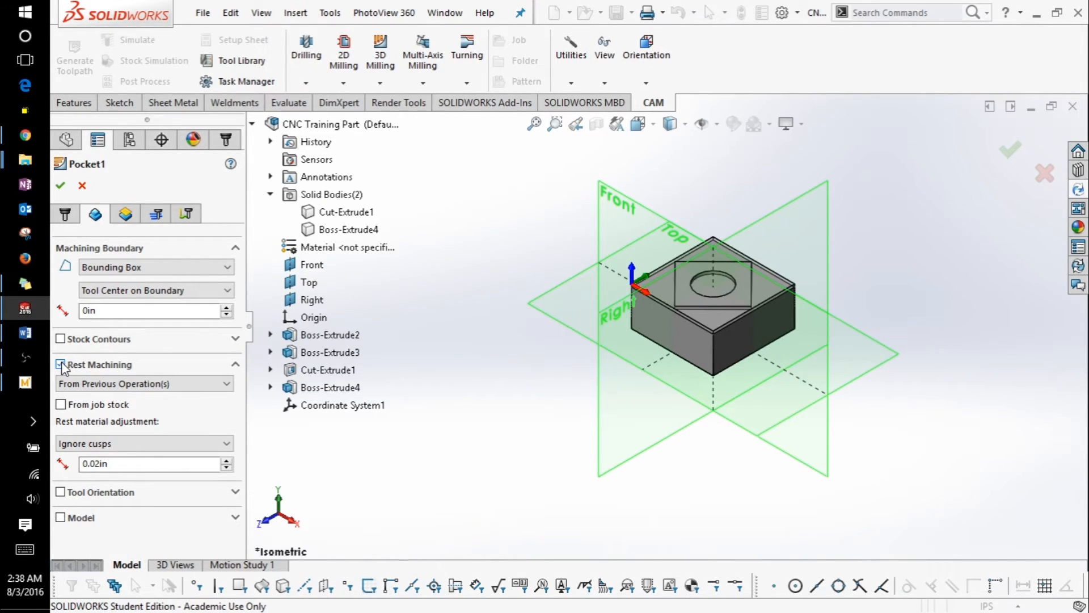
Set the pocket clearing's tolerance to 0.01 in and maximum stepdown to 0.05 in, turn off Stock to Leave, and accept the operation
click(154, 215)
double_click(139, 264)
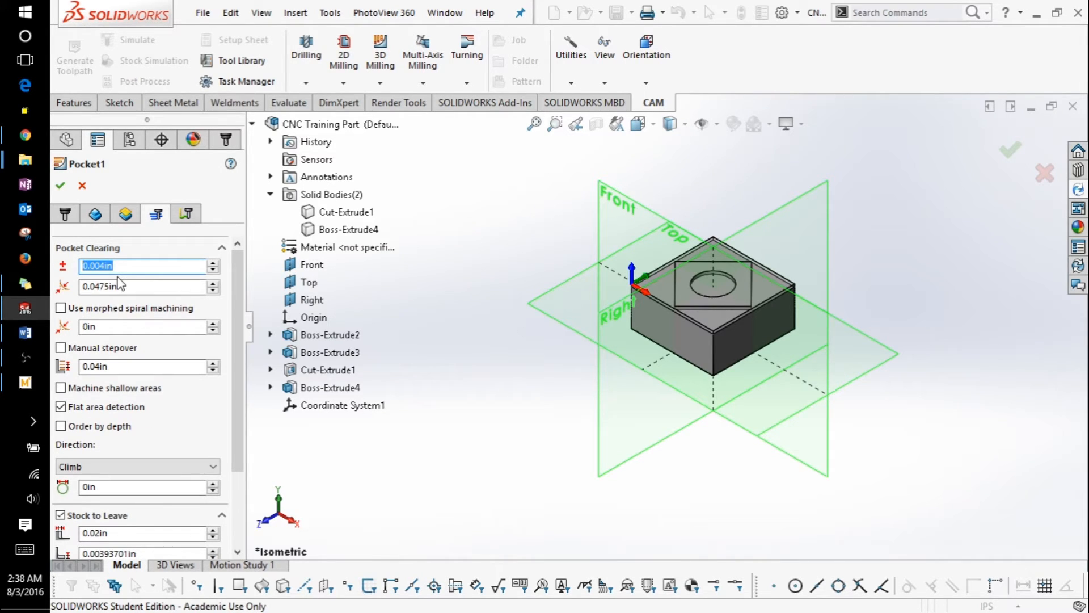
text(0.01)
double_click(108, 366)
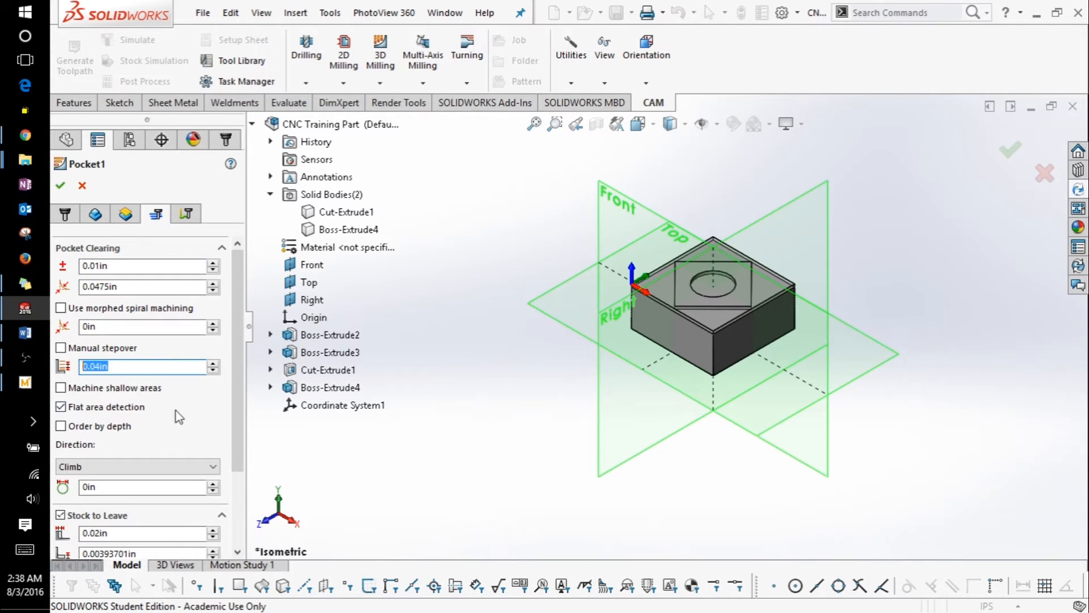
text(0.0)
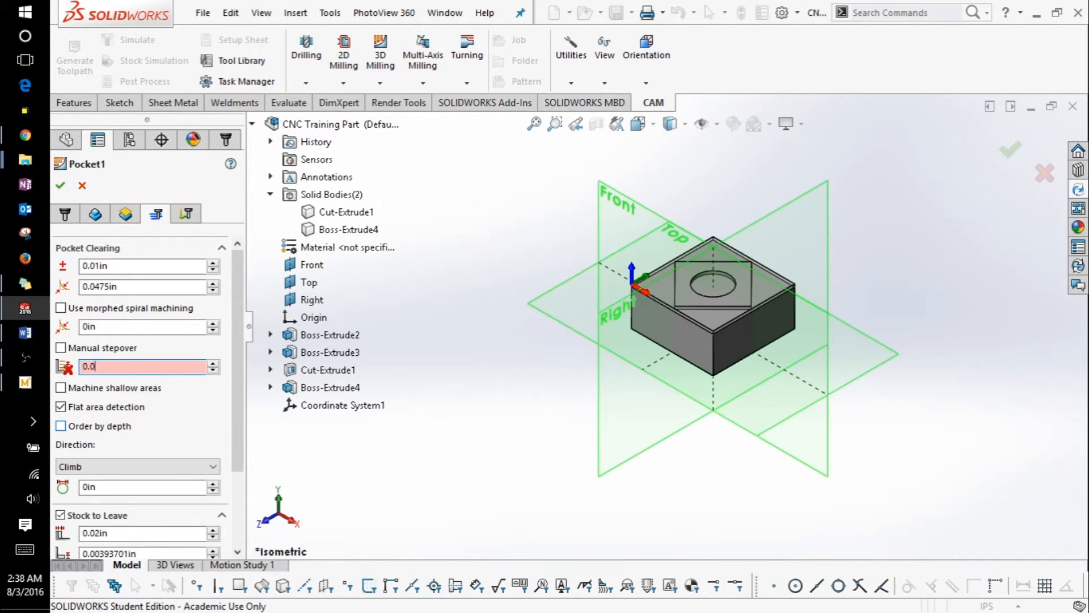
text(50)
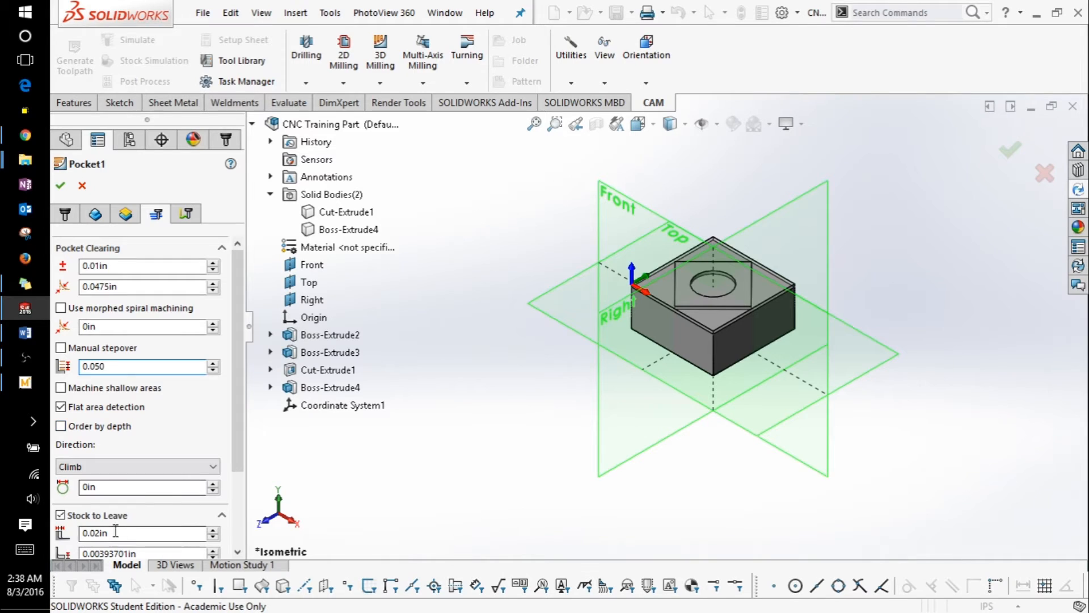
click(61, 515)
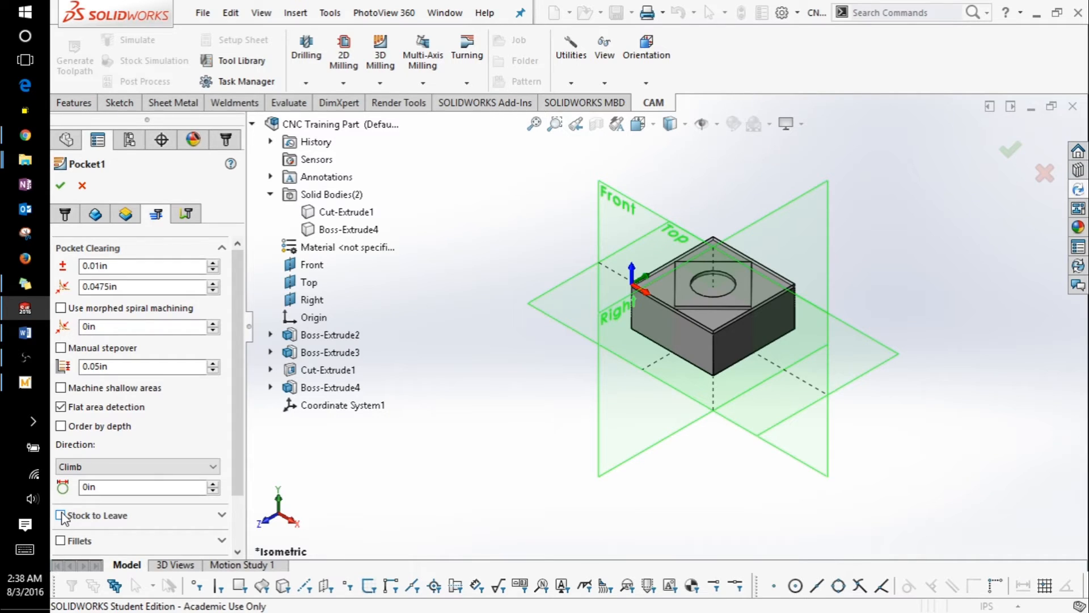
click(67, 189)
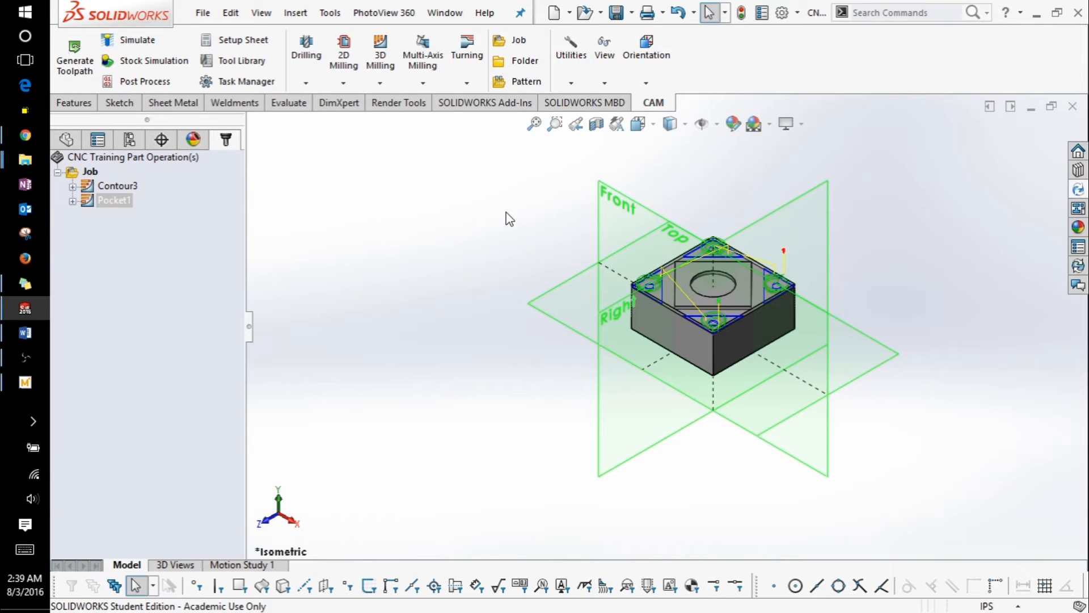
Run the stock simulation of the whole job to check the contour and pocket clearing cuts, then close it
click(91, 170)
click(130, 61)
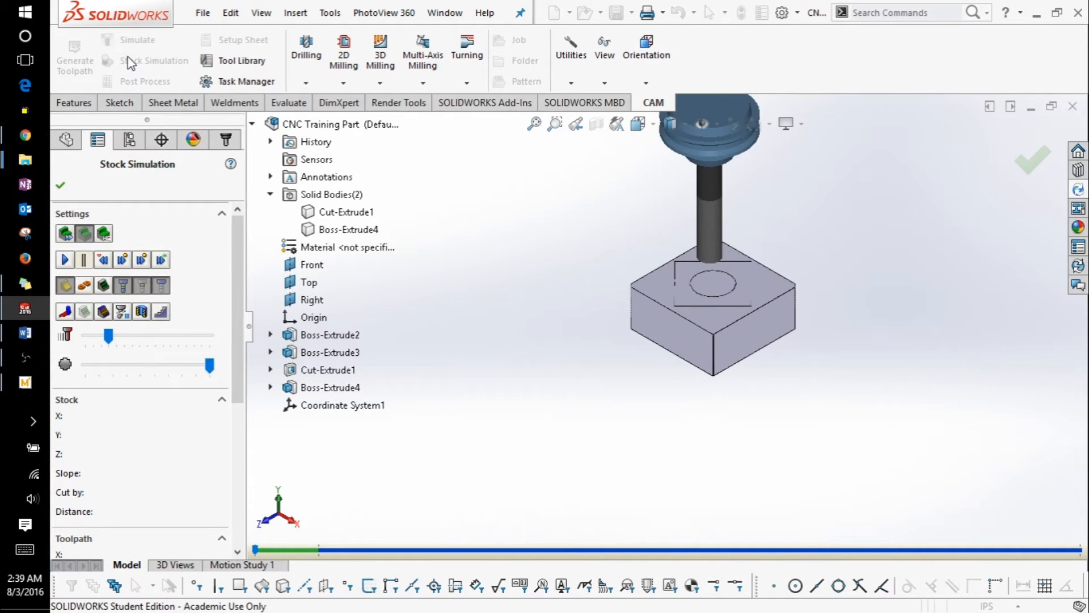
click(65, 261)
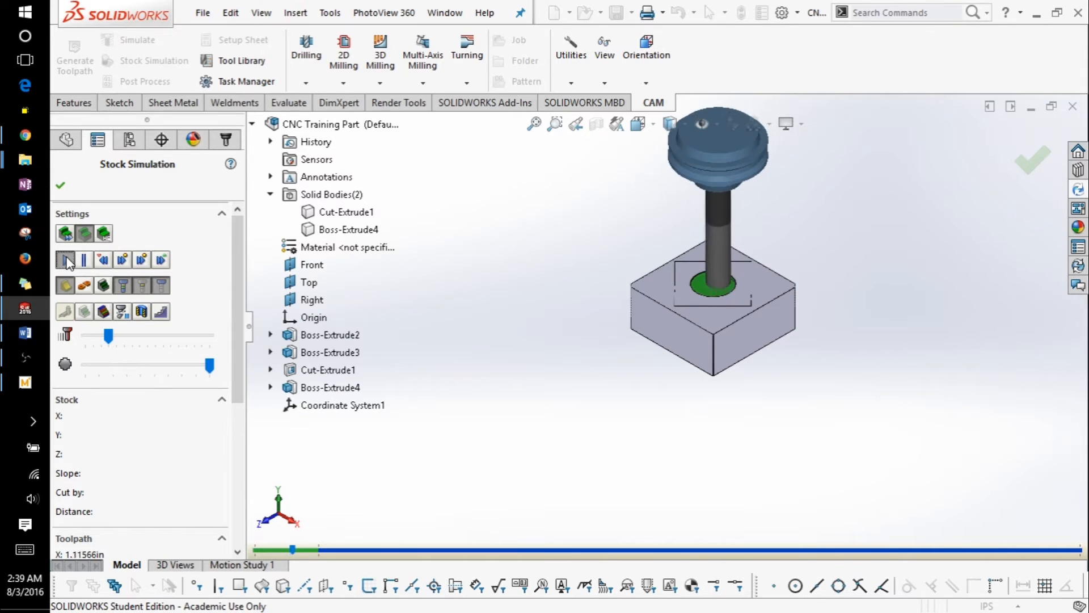
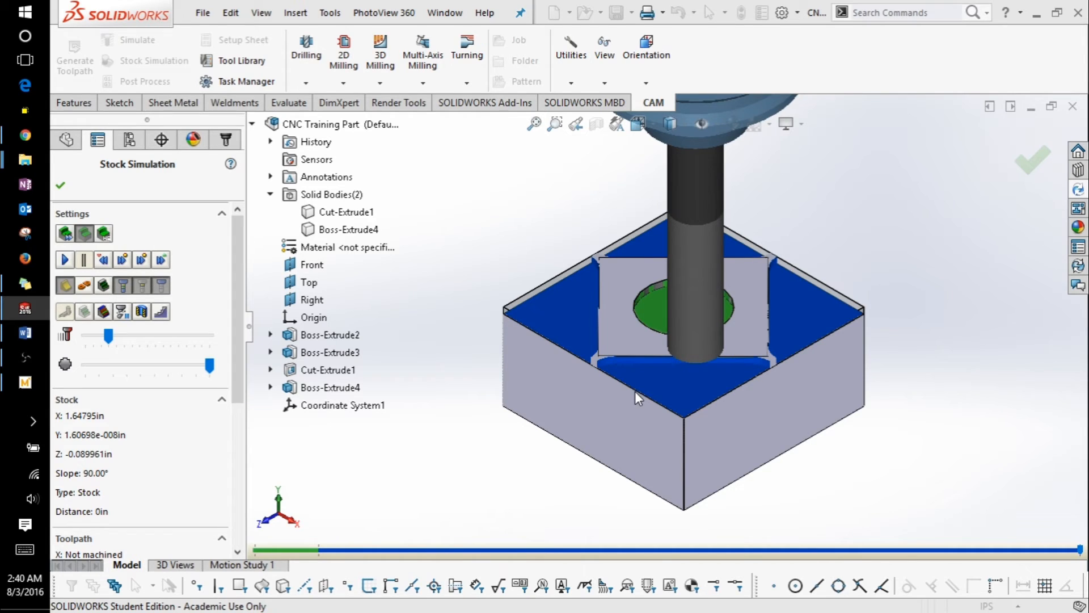
click(61, 185)
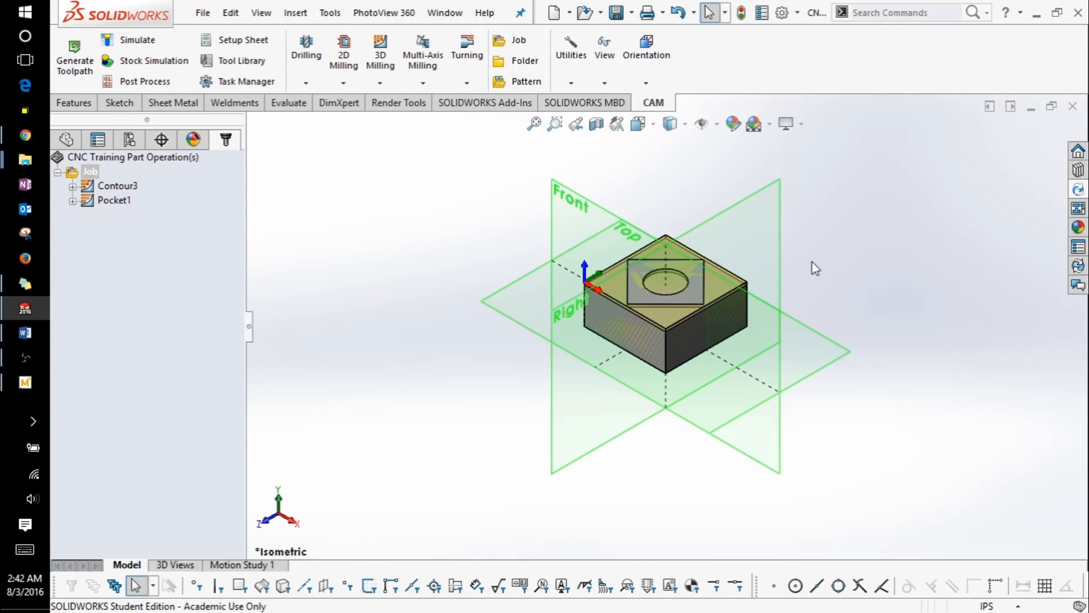
Edit the Pocket1 operation so its machining boundary uses Tool Outside Boundary, and accept the change
right_click(110, 203)
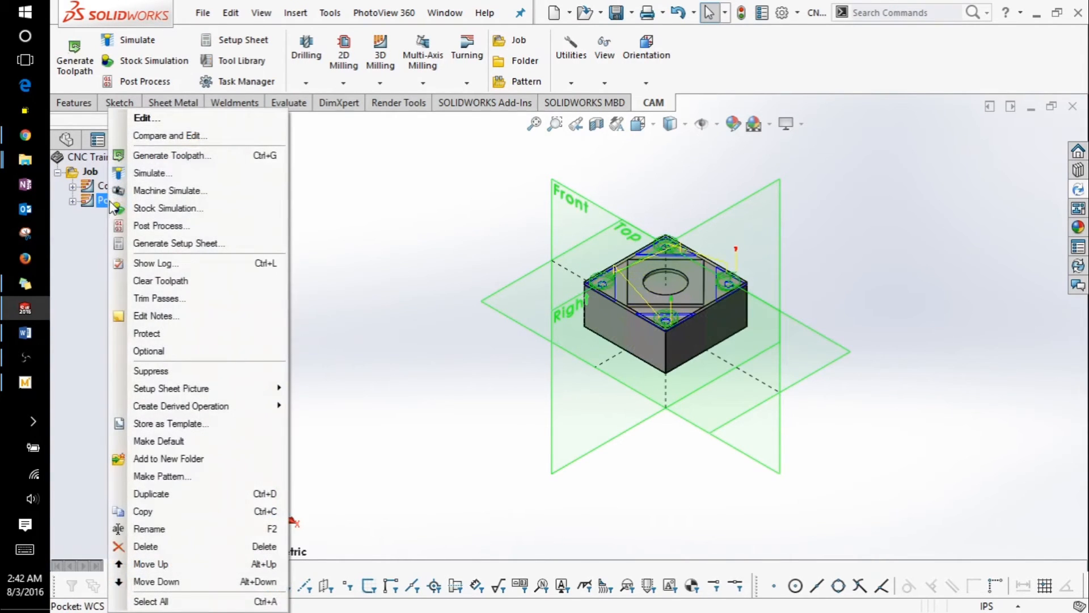
click(142, 118)
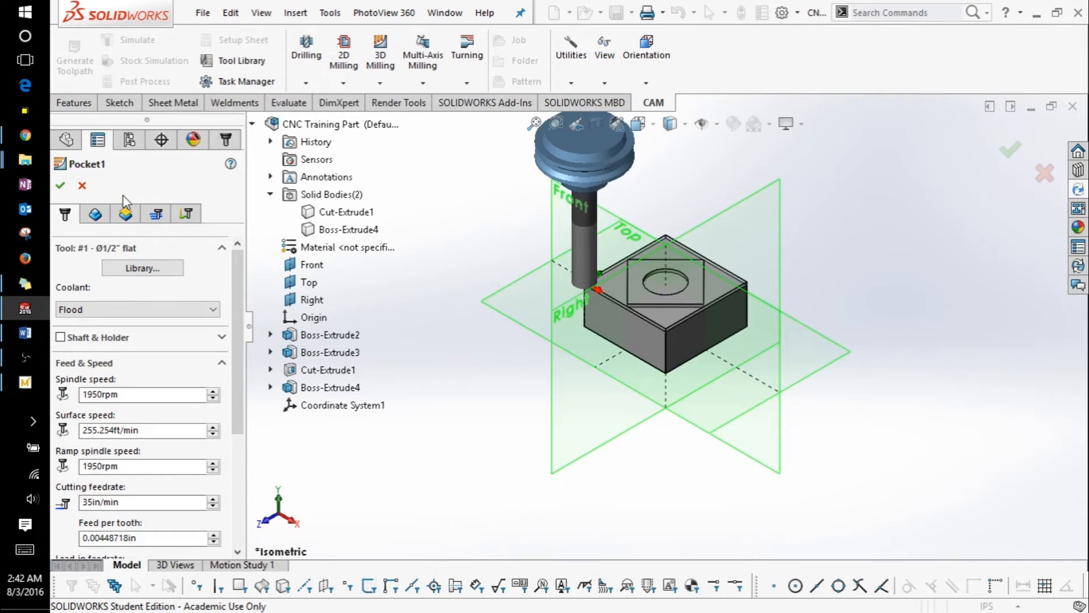
click(95, 214)
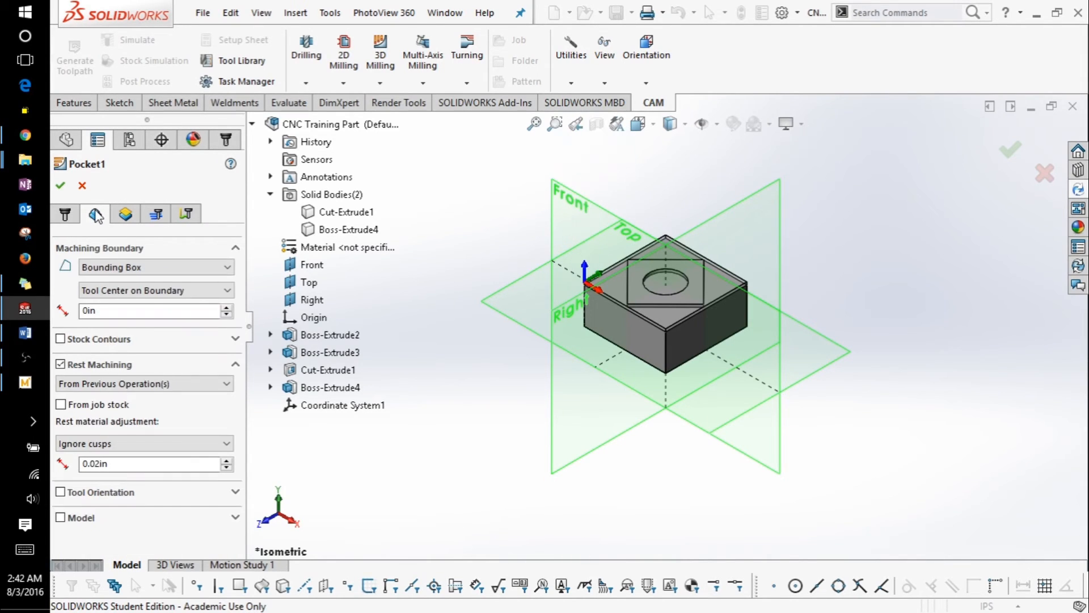
click(138, 292)
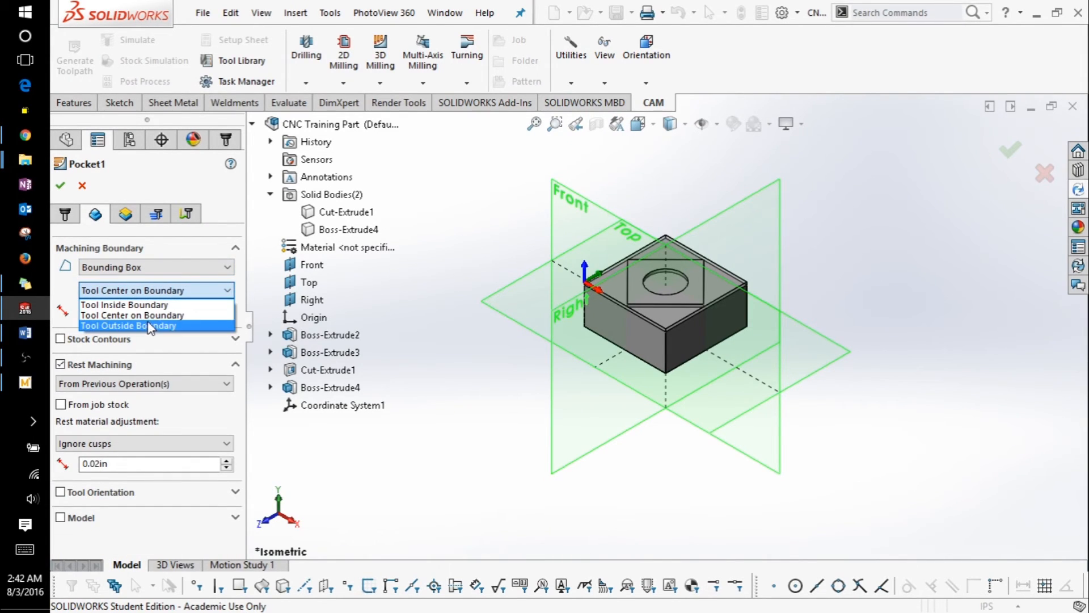
click(151, 326)
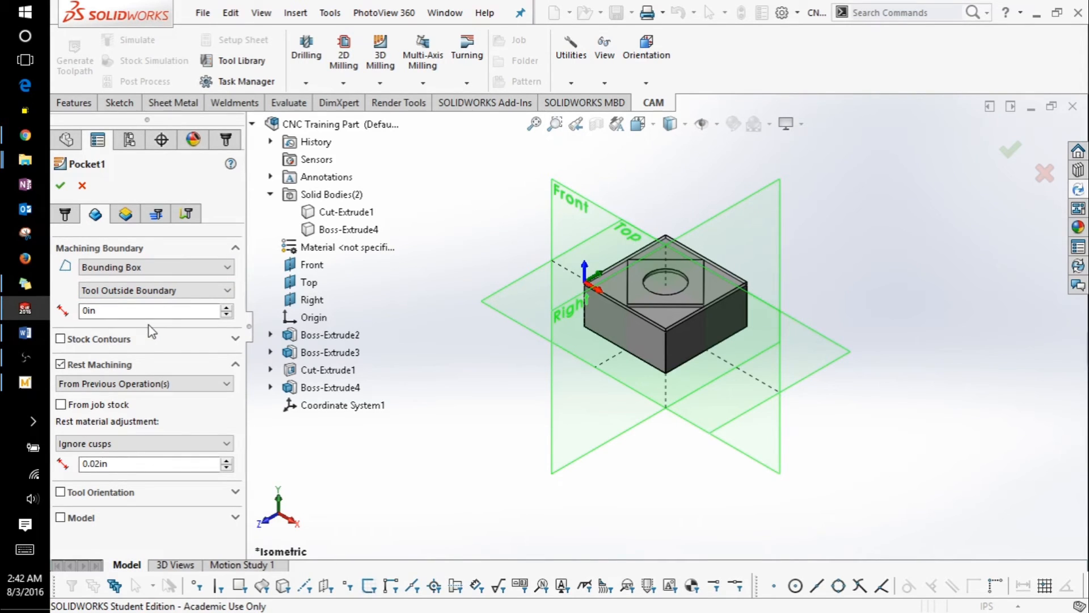
click(61, 186)
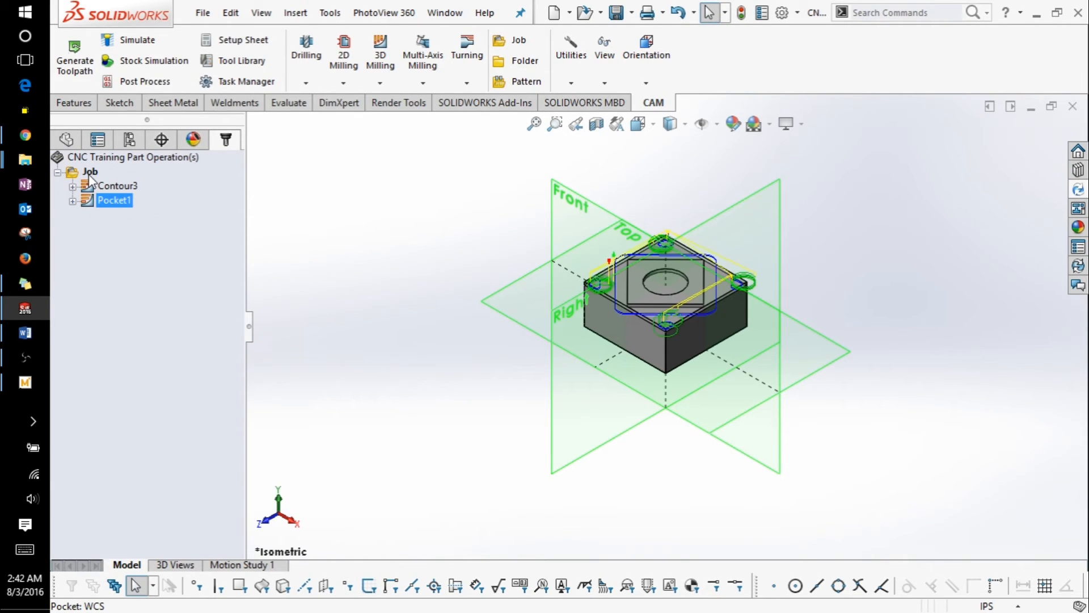
Simulate the whole job's stock removal with the revised pocket boundary, raising the playback speed slightly, and close the simulation
click(90, 173)
click(144, 62)
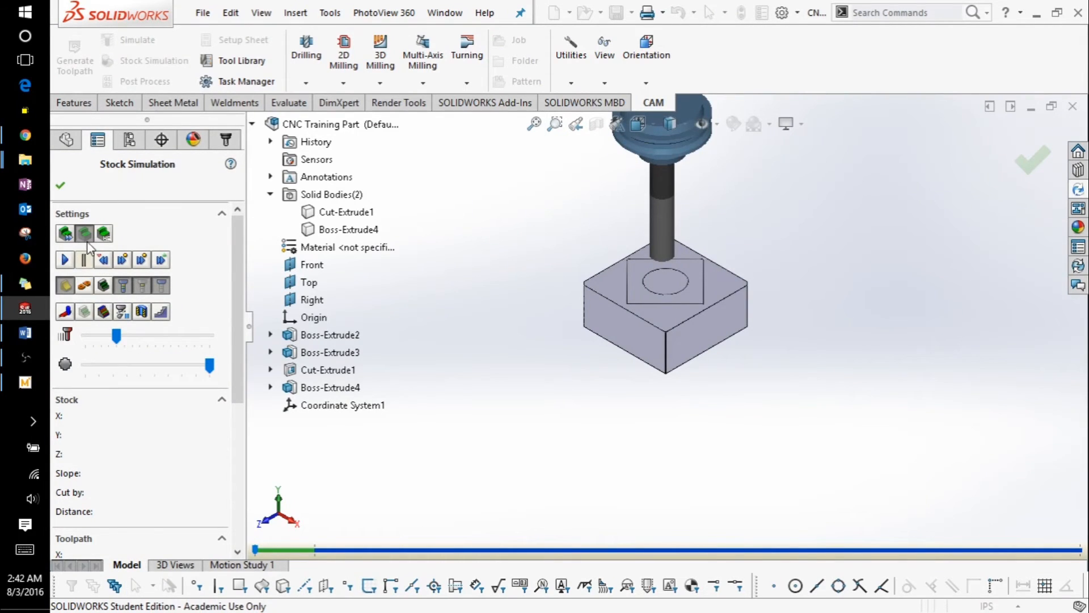
click(66, 260)
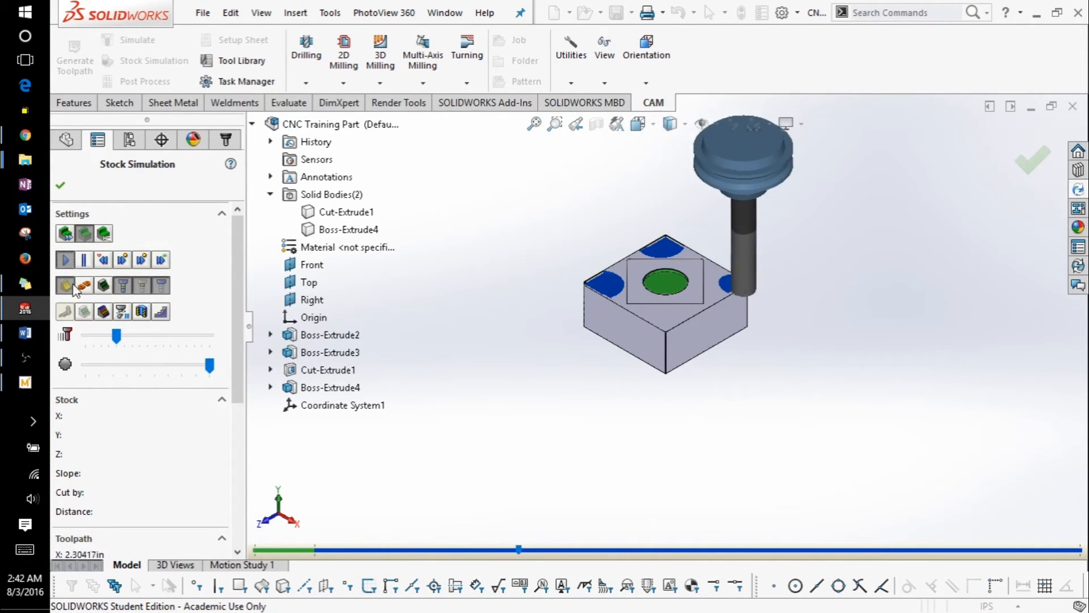
drag(116, 337, 123, 338)
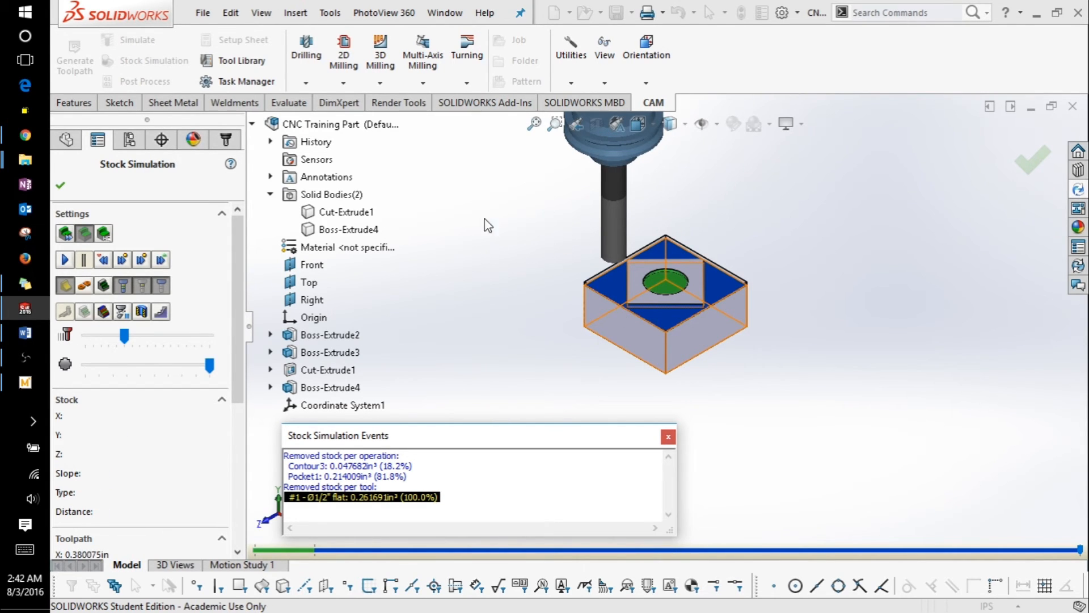
click(60, 186)
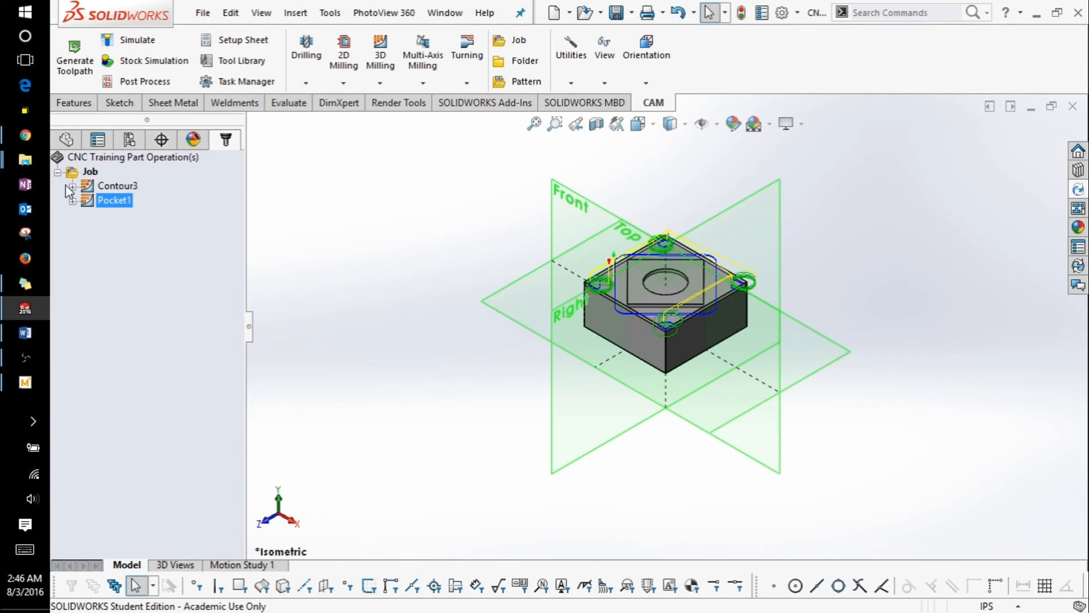
Start post processing the whole job with the tormach.cps - Generic Tormach Mach3Mill configuration and the Rev_B folder as output folder
click(90, 171)
click(124, 83)
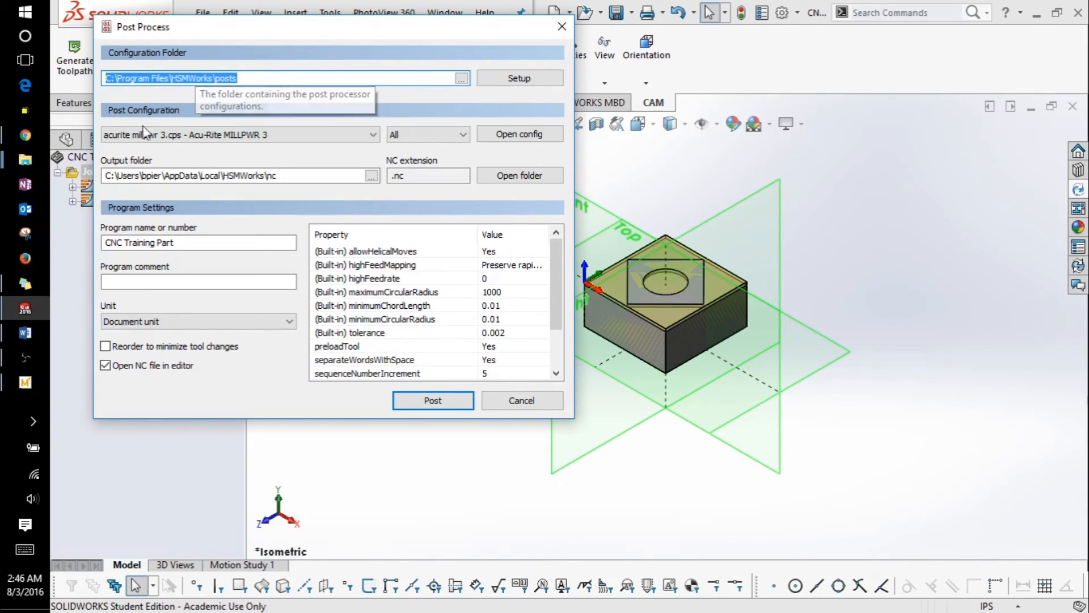
click(167, 135)
drag(491, 214, 482, 426)
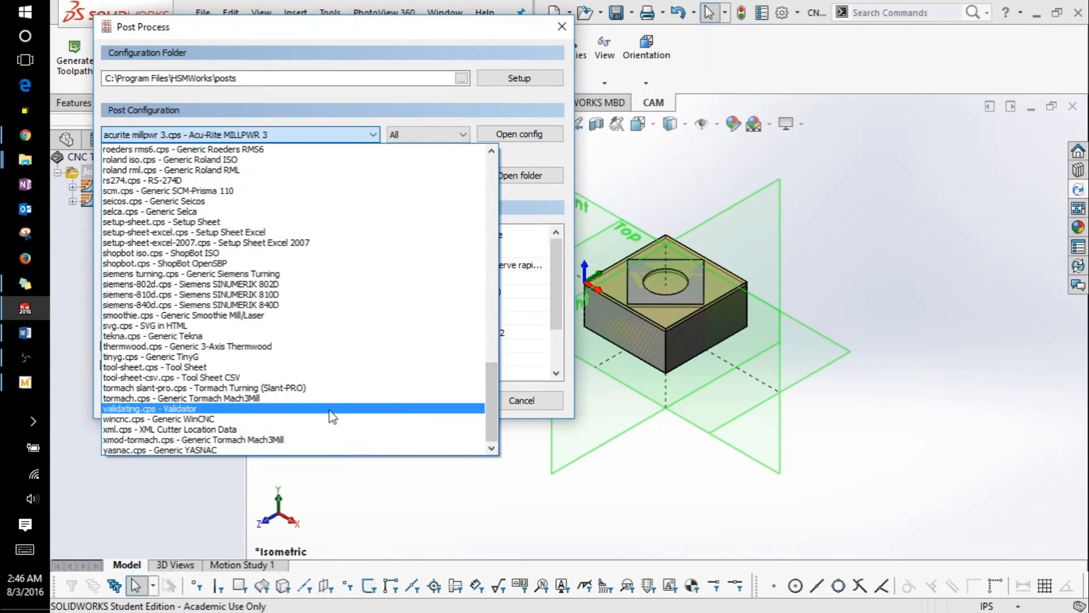
click(205, 398)
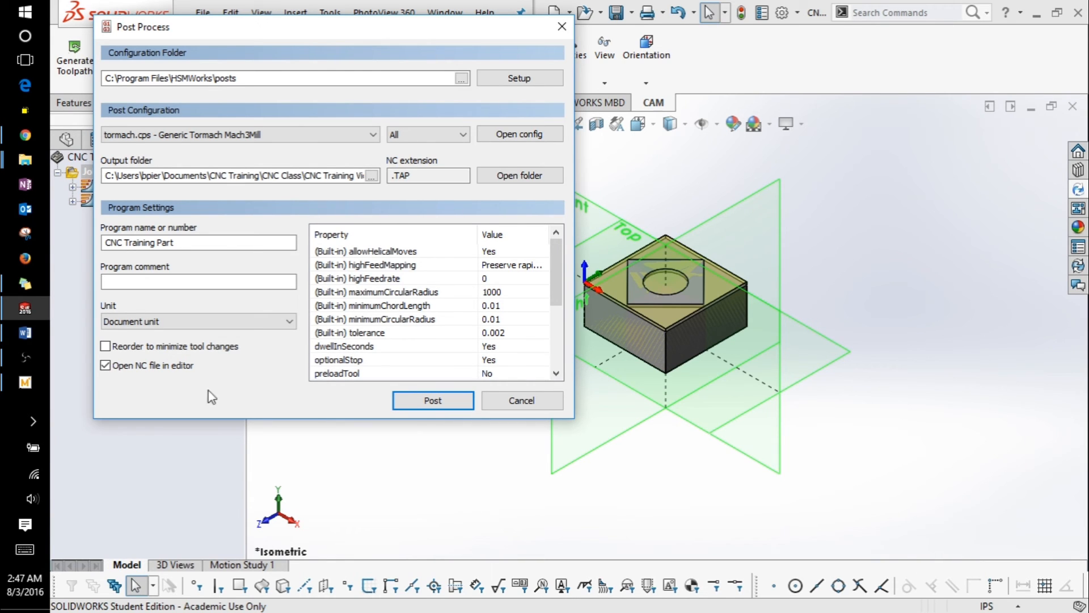
click(372, 175)
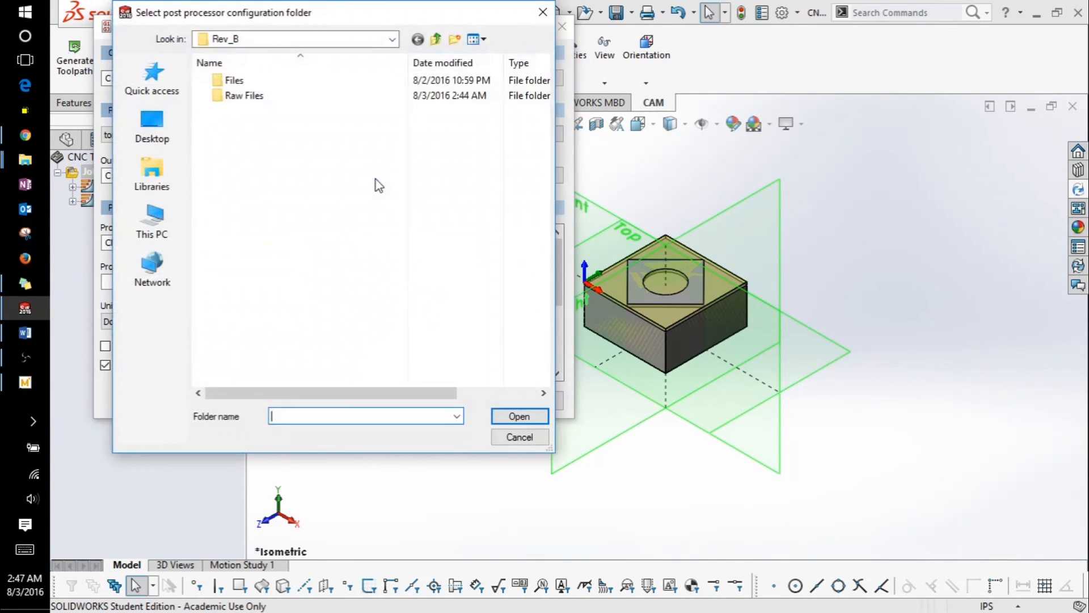
click(519, 415)
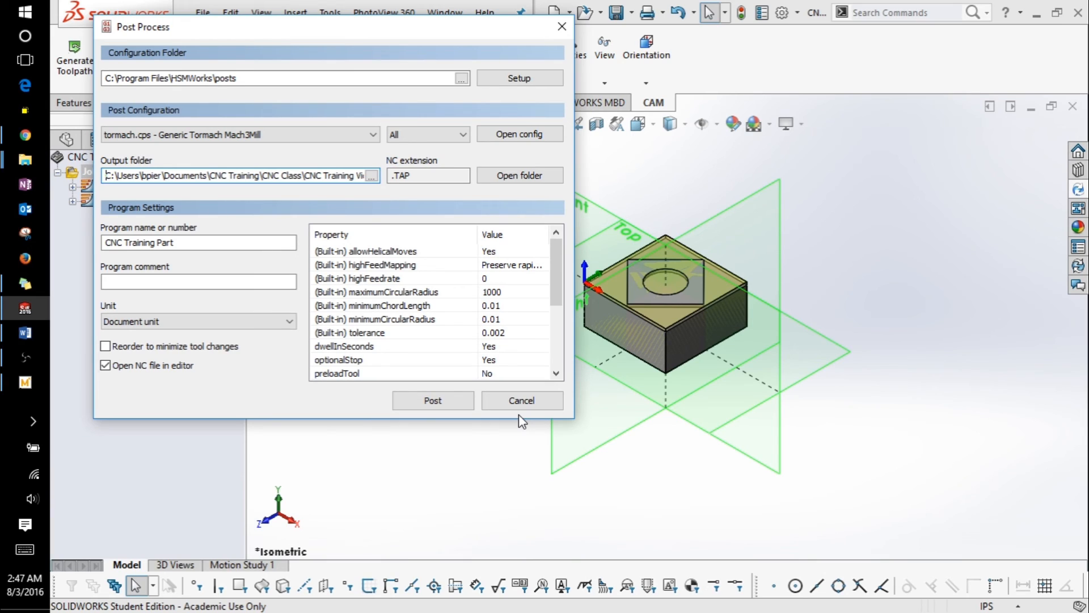
Post the NC program under the name CNC Training Part in the Rev_B folder, replacing the existing file
drag(216, 244, 105, 243)
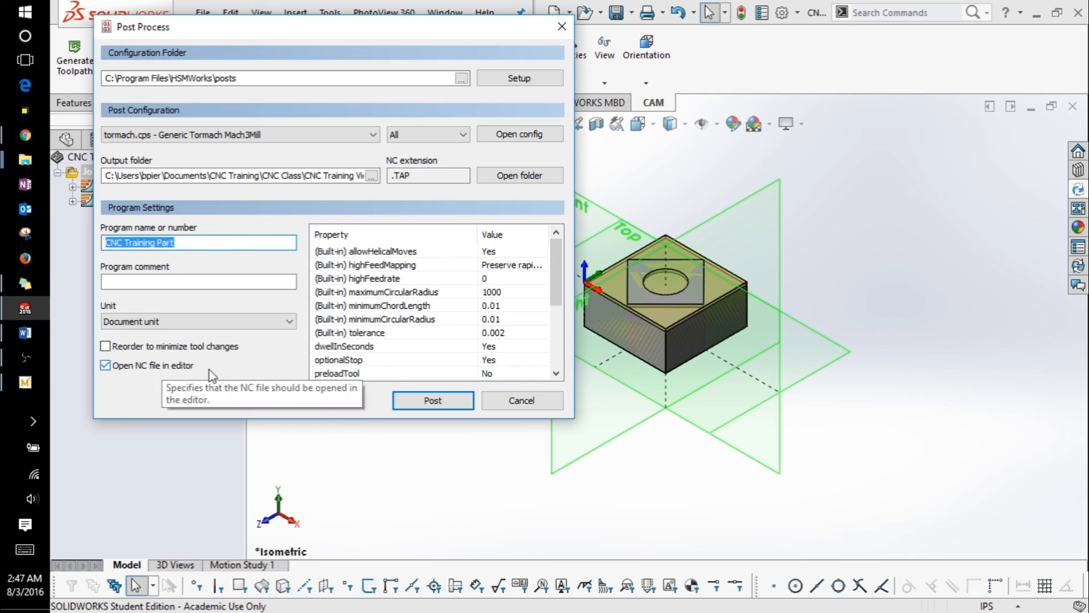
click(426, 399)
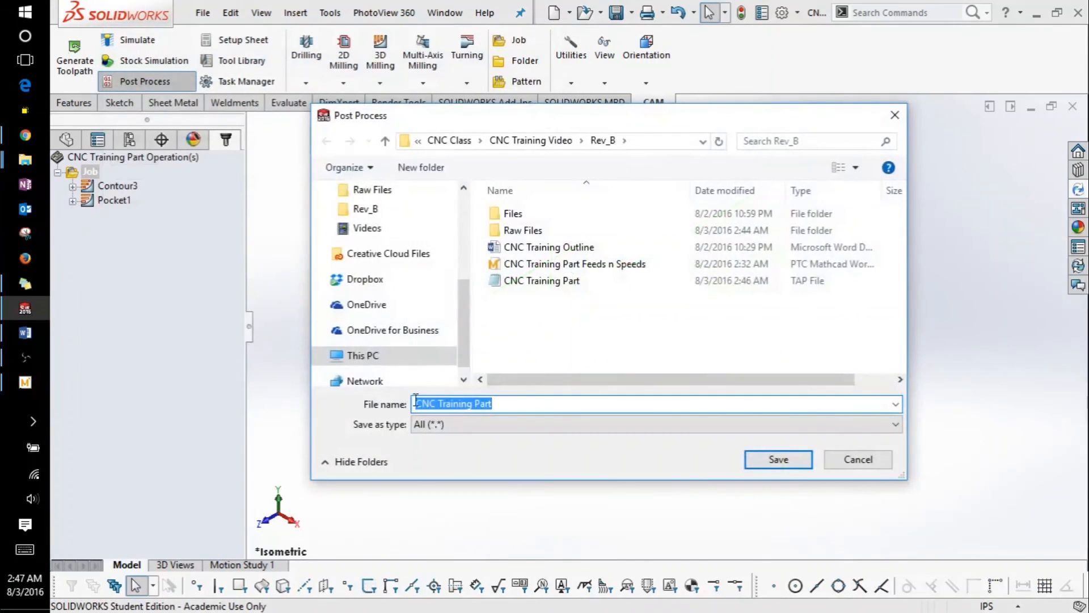
click(771, 462)
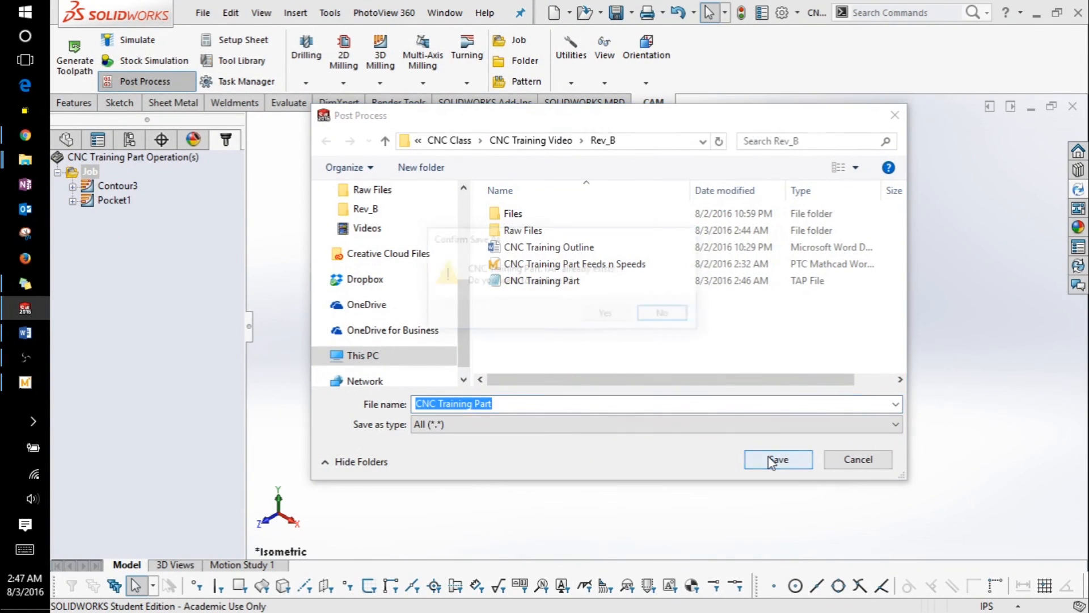
click(607, 313)
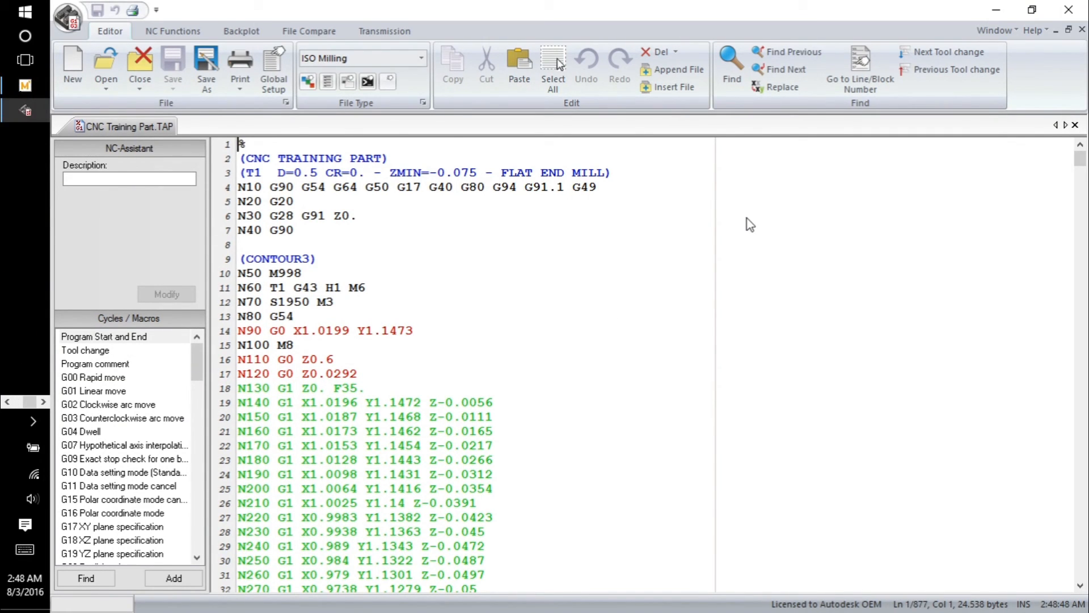
Open the backplot of the posted CNC Training Part.TAP program in the NC editor
click(251, 31)
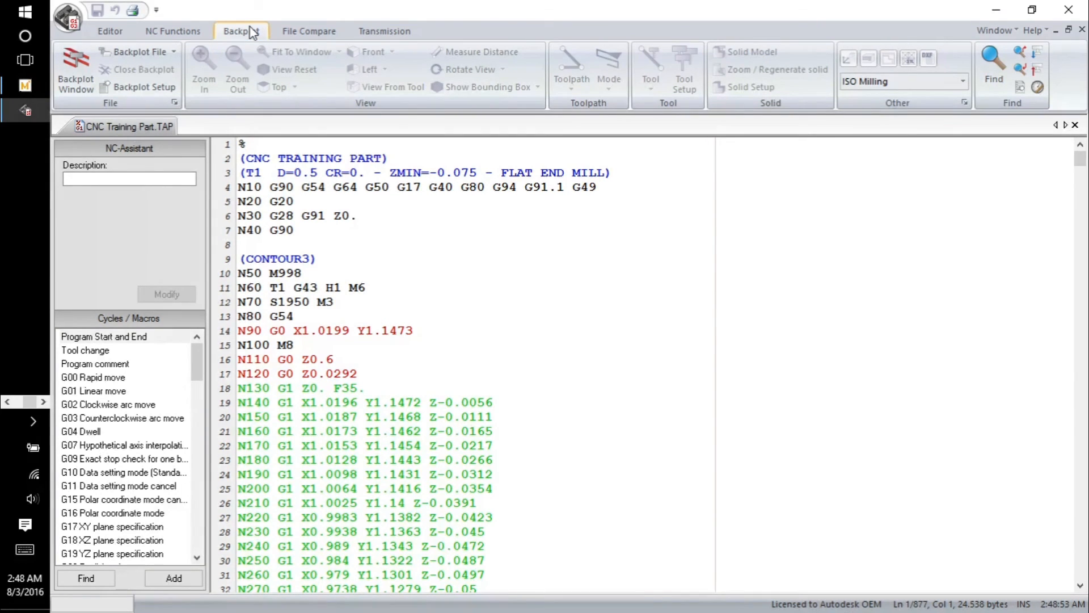
click(83, 75)
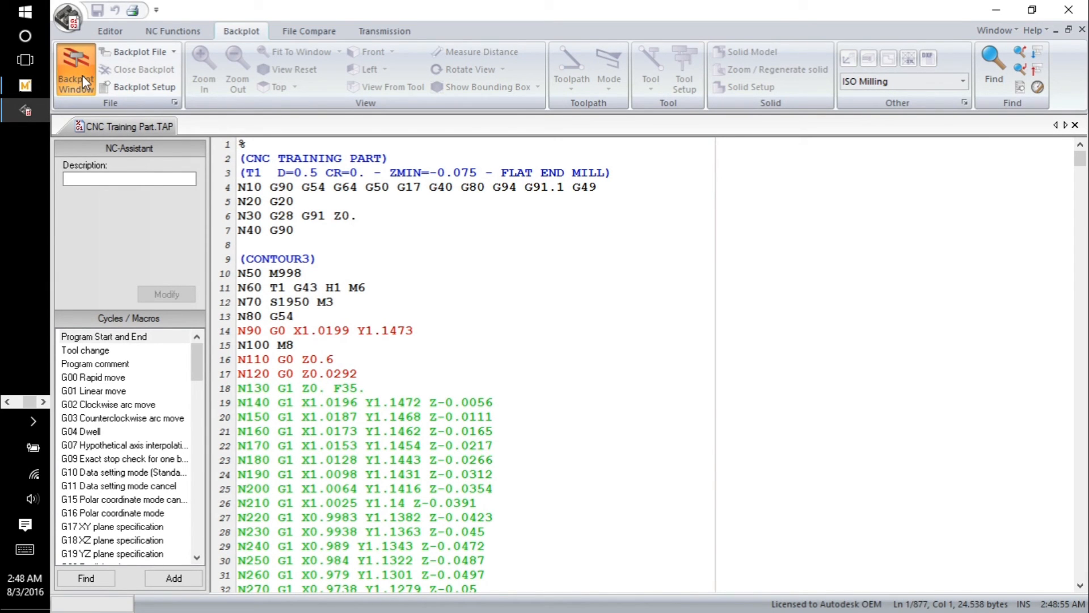